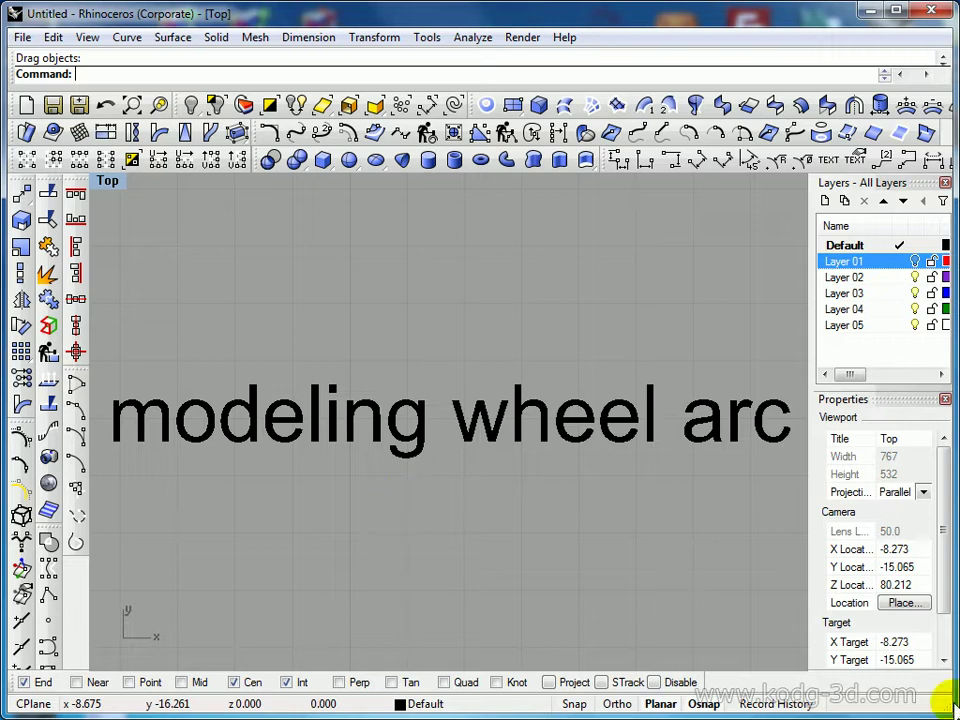
Examine the body side and the wheel arch ring in an enlarged Perspective view
{"action": "left_click", "coordinate": [717, 566]}
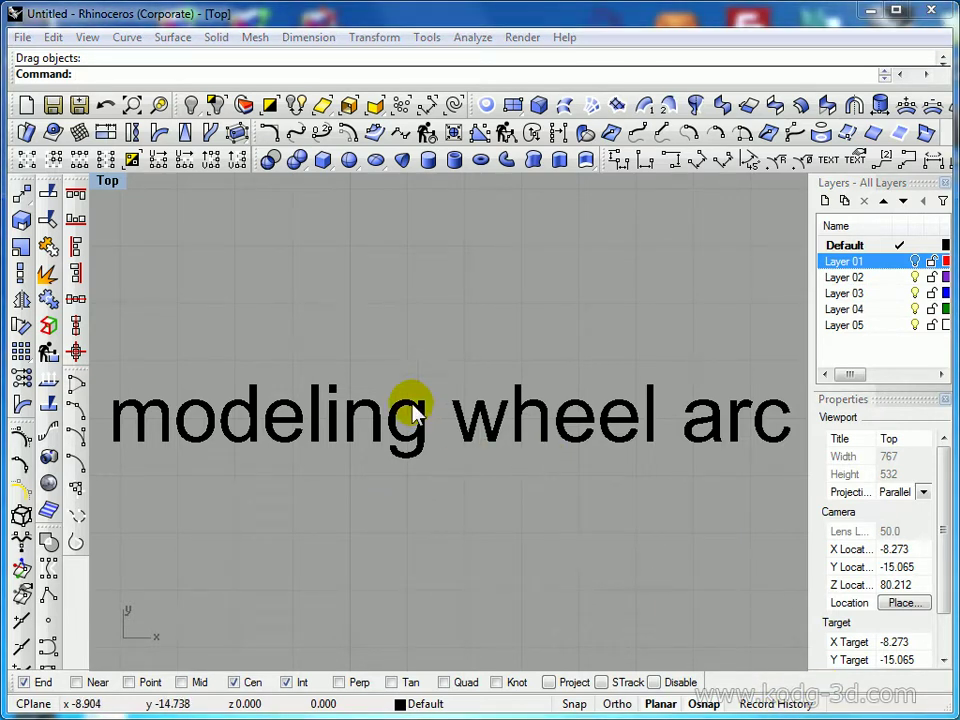
{"action": "double_click", "coordinate": [103, 182]}
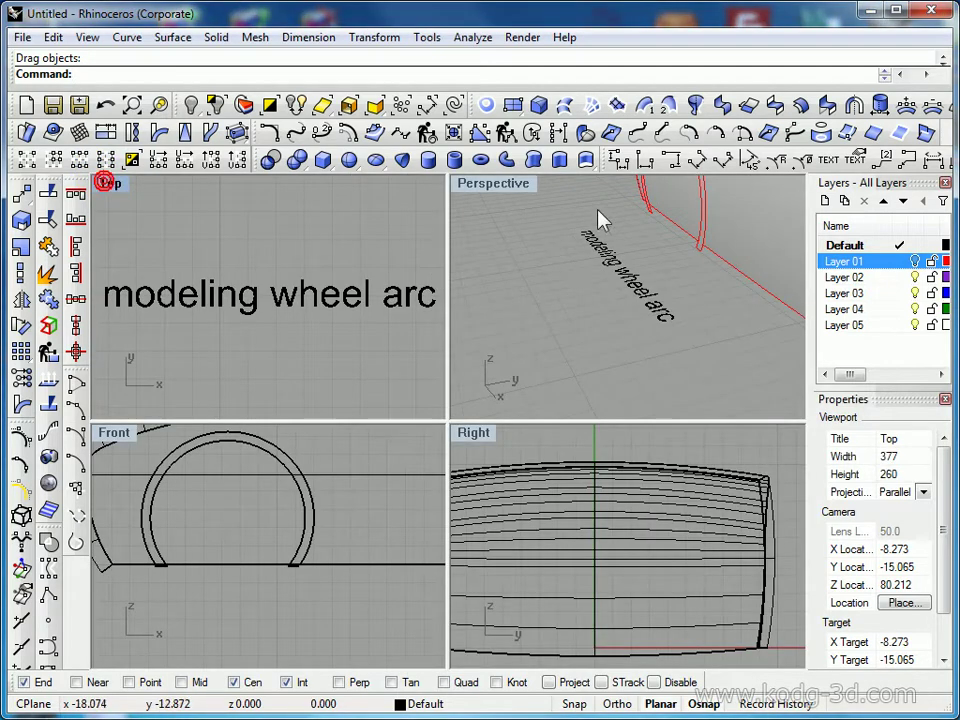
{"action": "double_click", "coordinate": [490, 193]}
{"action": "right_click_drag", "start_coordinate": [360, 602], "coordinate": [624, 470]}
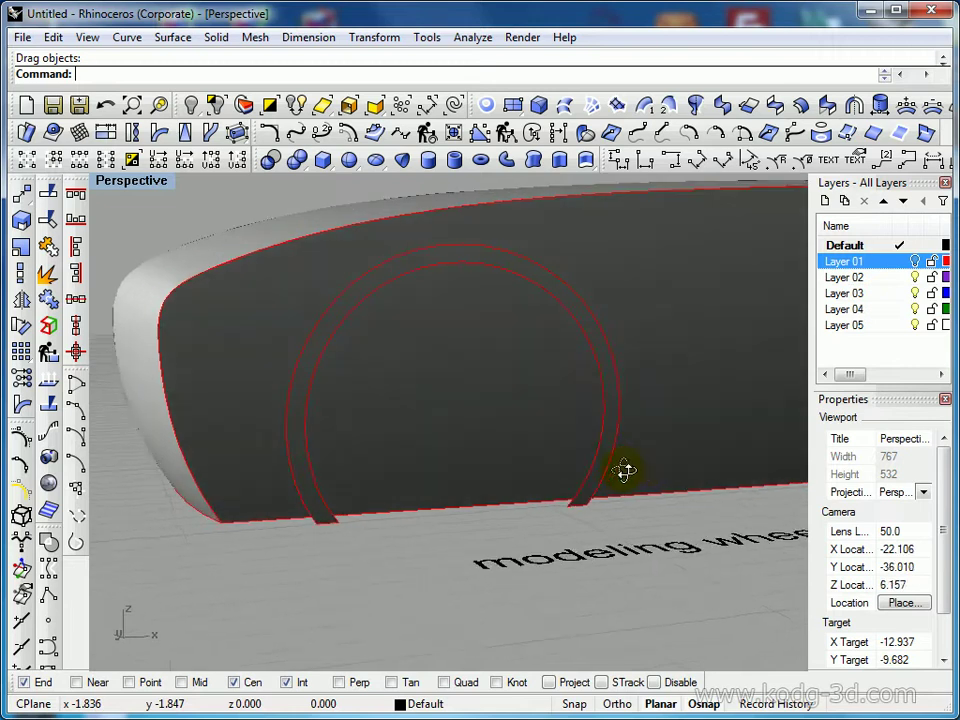
In the Front view, offset the arch ring's outer edge outward by about 0.91 with ThroughPoint, ending just at the body side's upper edge
{"action": "double_click", "coordinate": [130, 190]}
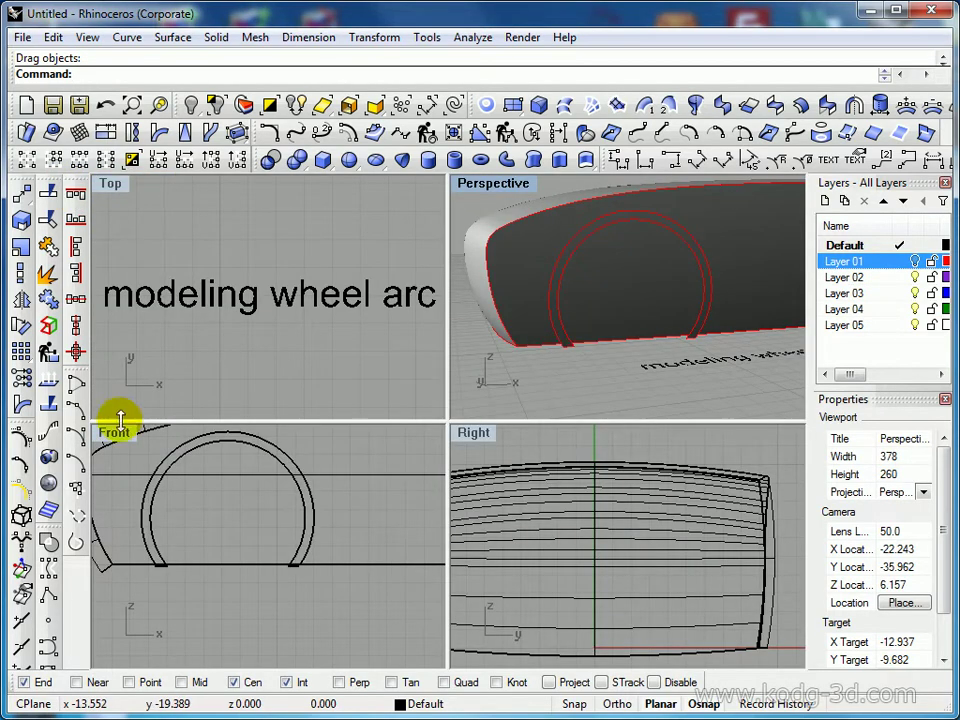
{"action": "double_click", "coordinate": [112, 432]}
{"action": "right_click_drag", "start_coordinate": [227, 450], "coordinate": [485, 553]}
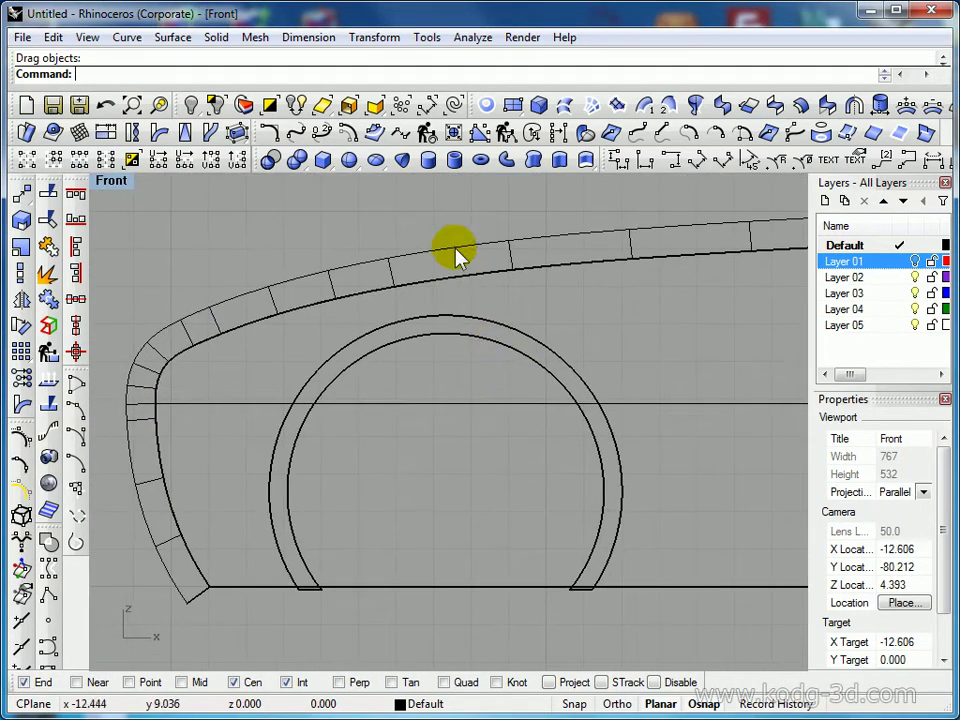
{"action": "left_click", "coordinate": [349, 133]}
{"action": "left_click", "coordinate": [299, 74]}
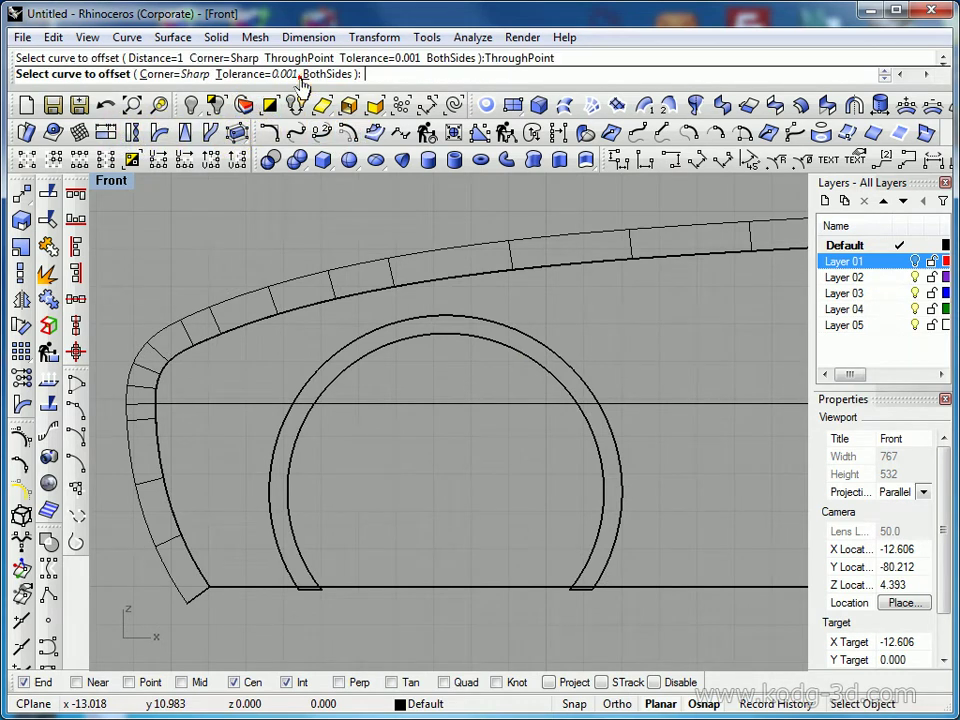
{"action": "left_click", "coordinate": [557, 352]}
{"action": "scroll", "coordinate": [455, 360], "scroll_direction": "up", "scroll_amount": 4}
{"action": "scroll", "coordinate": [455, 360], "scroll_direction": "up", "scroll_amount": 5}
{"action": "scroll", "coordinate": [450, 340], "scroll_direction": "up", "scroll_amount": 2}
{"action": "left_click", "coordinate": [450, 341]}
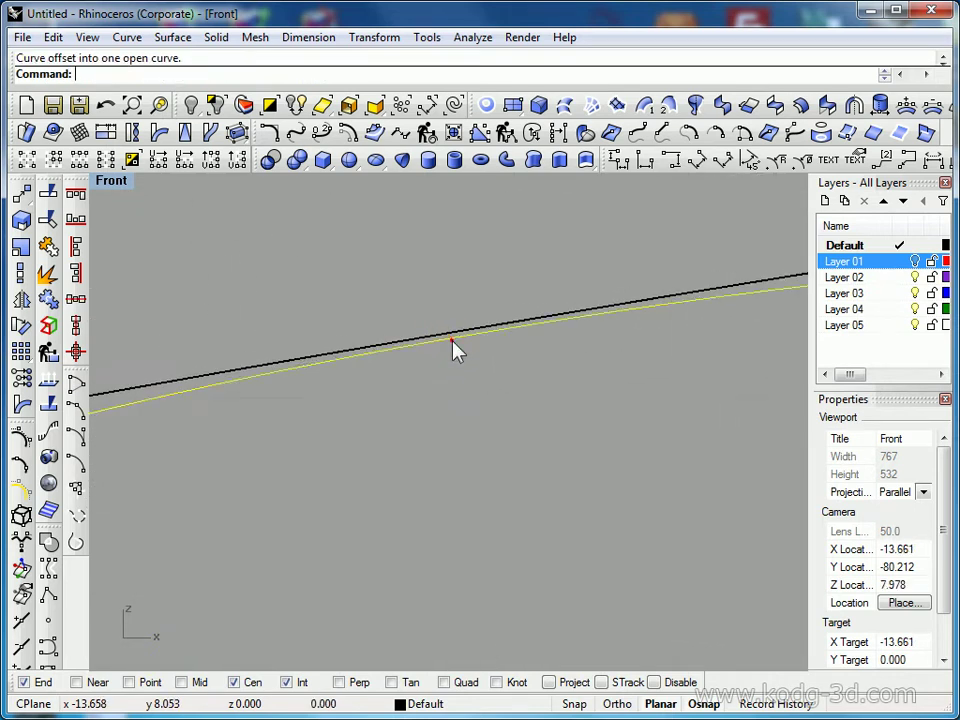
Trim away both body side surfaces inside the offset arc, using the arc as the cutting object
{"action": "scroll", "coordinate": [455, 350], "scroll_direction": "down", "scroll_amount": 6}
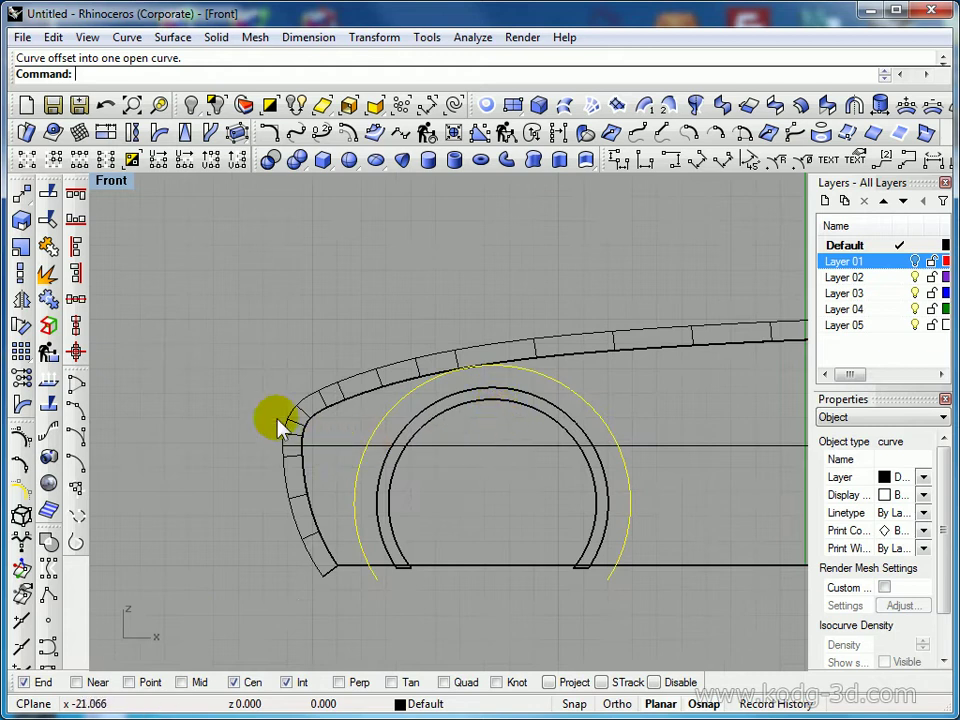
{"action": "left_click", "coordinate": [48, 222]}
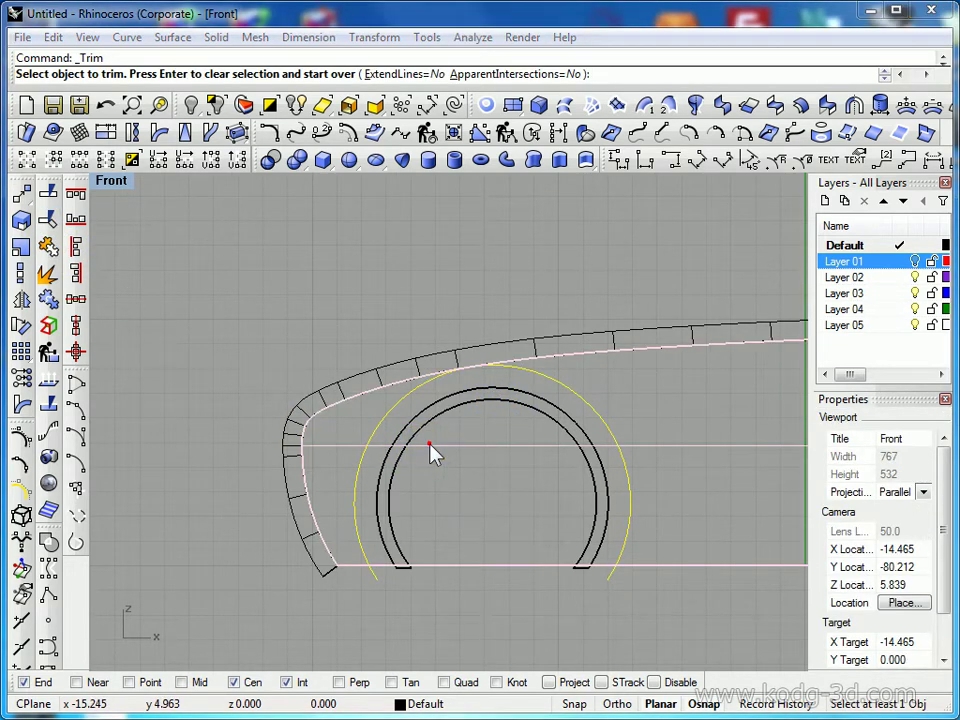
{"action": "left_click", "coordinate": [450, 458]}
{"action": "left_click", "coordinate": [489, 509]}
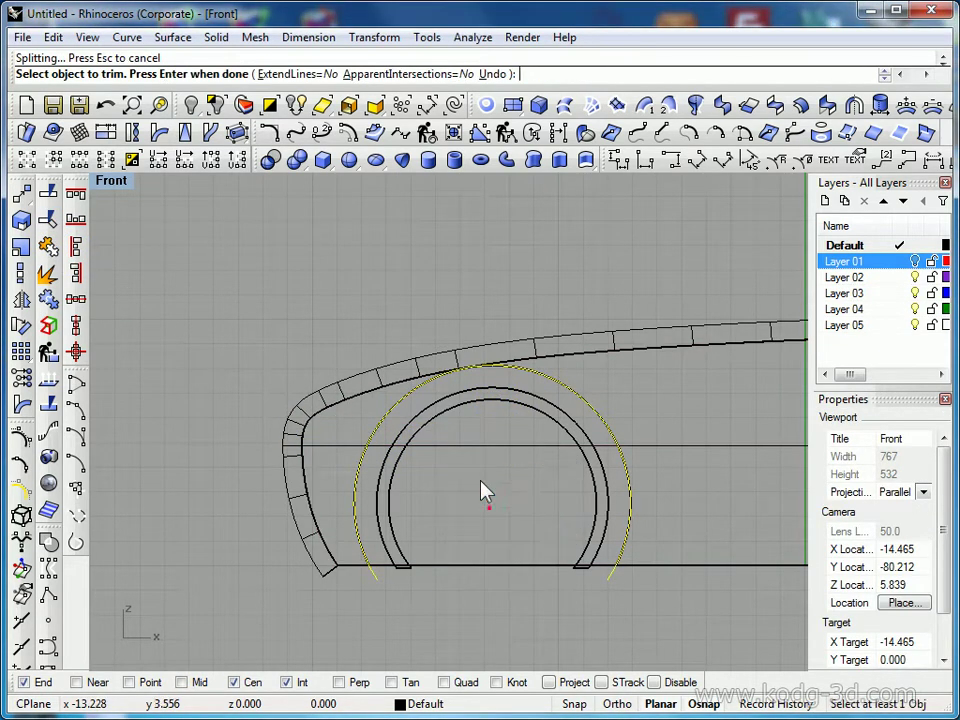
{"action": "key", "text": "Return"}
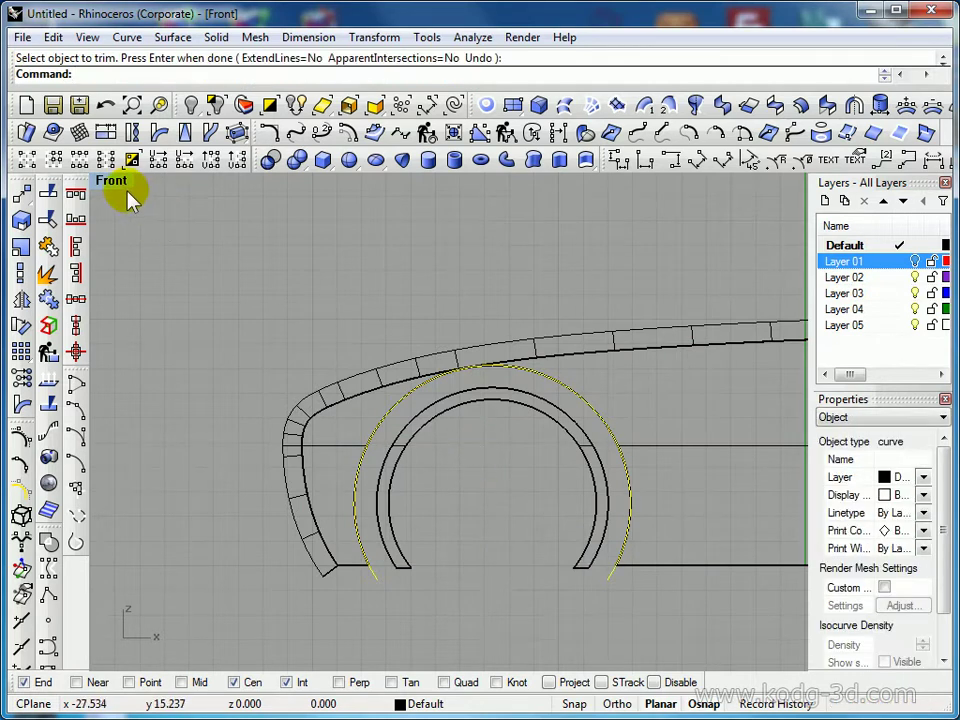
Return to the Perspective view and delete the offset arc that was used for trimming
{"action": "double_click", "coordinate": [120, 183]}
{"action": "double_click", "coordinate": [510, 186]}
{"action": "right_click_drag", "start_coordinate": [506, 189], "coordinate": [620, 350]}
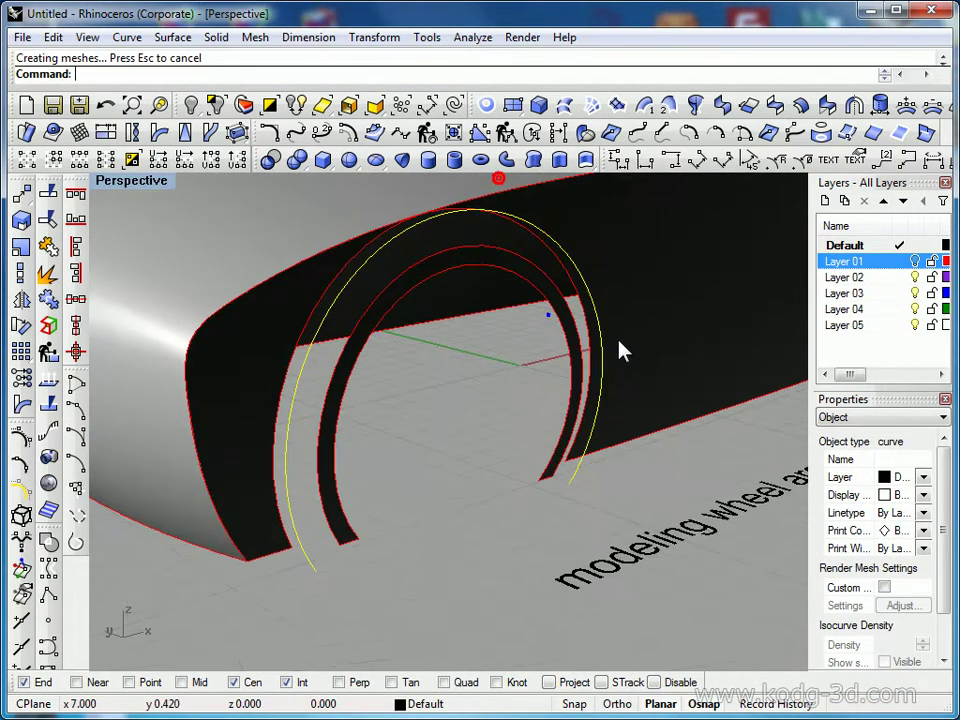
{"action": "key", "text": "Delete"}
Start a blend surface between the body side's trimmed arc edge and the arch ring's outer edge
{"action": "right_click_drag", "start_coordinate": [606, 574], "coordinate": [520, 330]}
{"action": "left_click", "coordinate": [775, 105]}
{"action": "left_click", "coordinate": [606, 524]}
{"action": "left_click", "coordinate": [589, 536]}
{"action": "key", "text": "Return"}
Set the blend's Continuity_2 to G0, turn on the preview and create the surface around the arch
{"action": "right_click_drag", "start_coordinate": [640, 472], "coordinate": [515, 540], "text": "shift"}
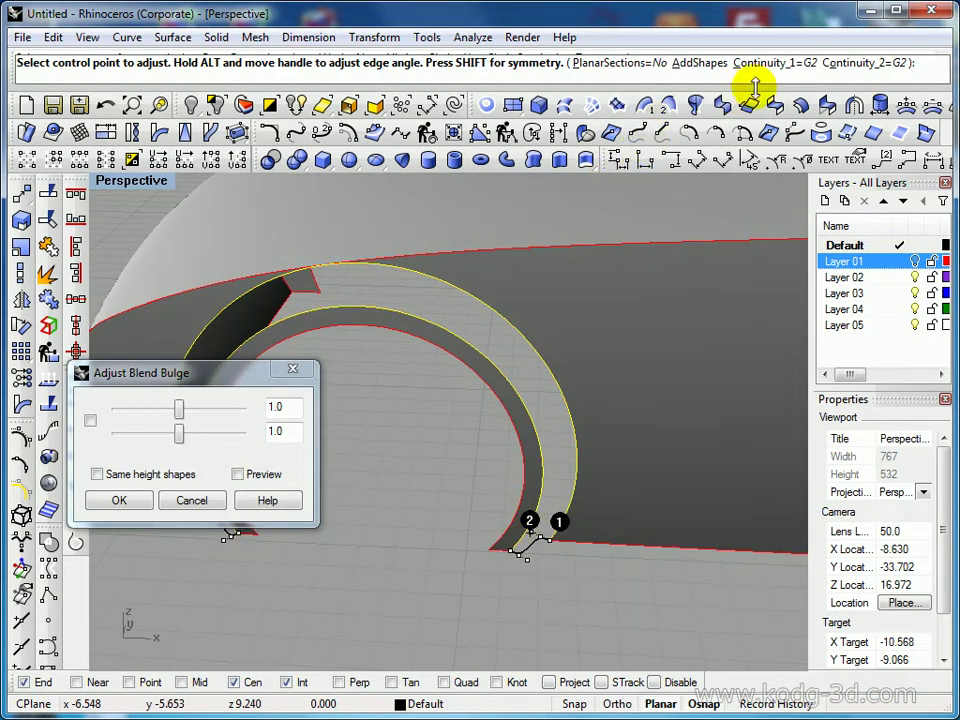
{"action": "left_click", "coordinate": [880, 64]}
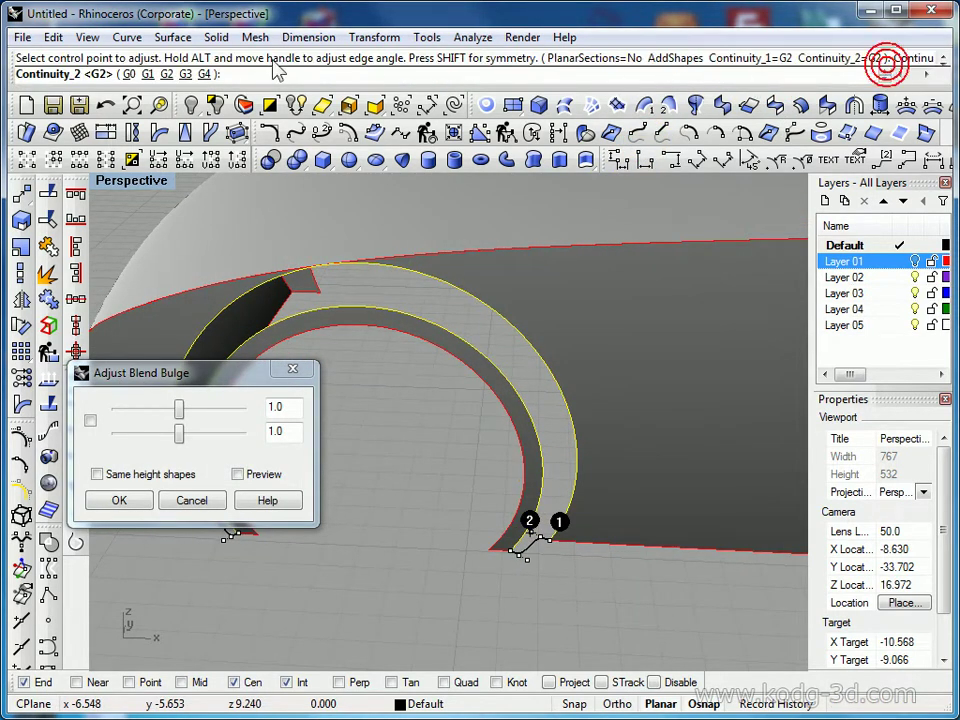
{"action": "left_click", "coordinate": [128, 74]}
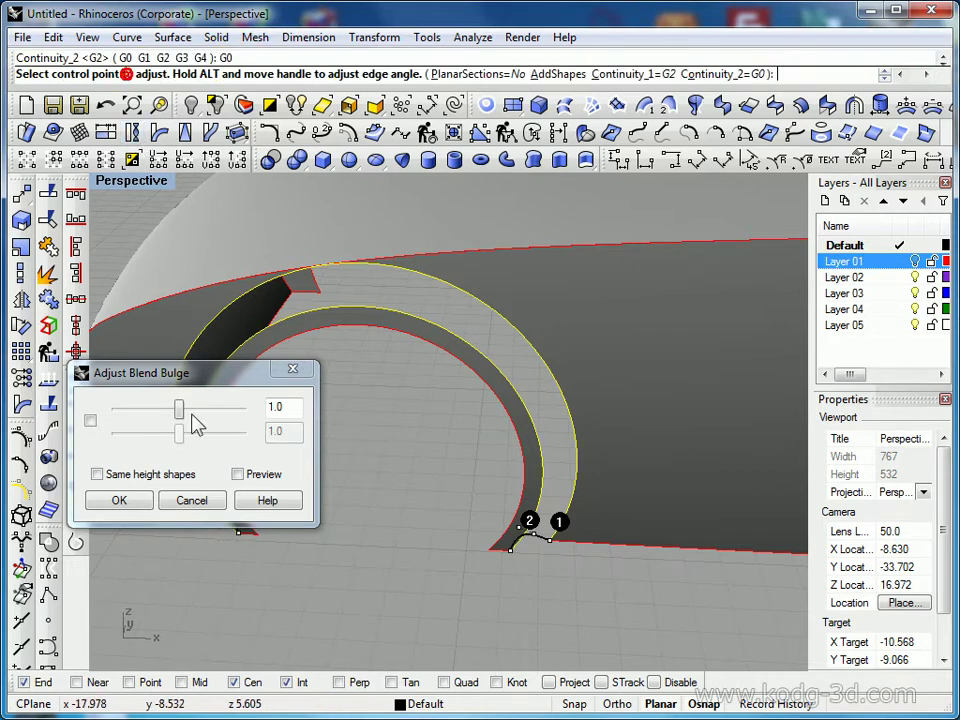
{"action": "left_click", "coordinate": [238, 475]}
{"action": "right_click_drag", "start_coordinate": [671, 471], "coordinate": [557, 422]}
{"action": "left_click", "coordinate": [119, 500]}
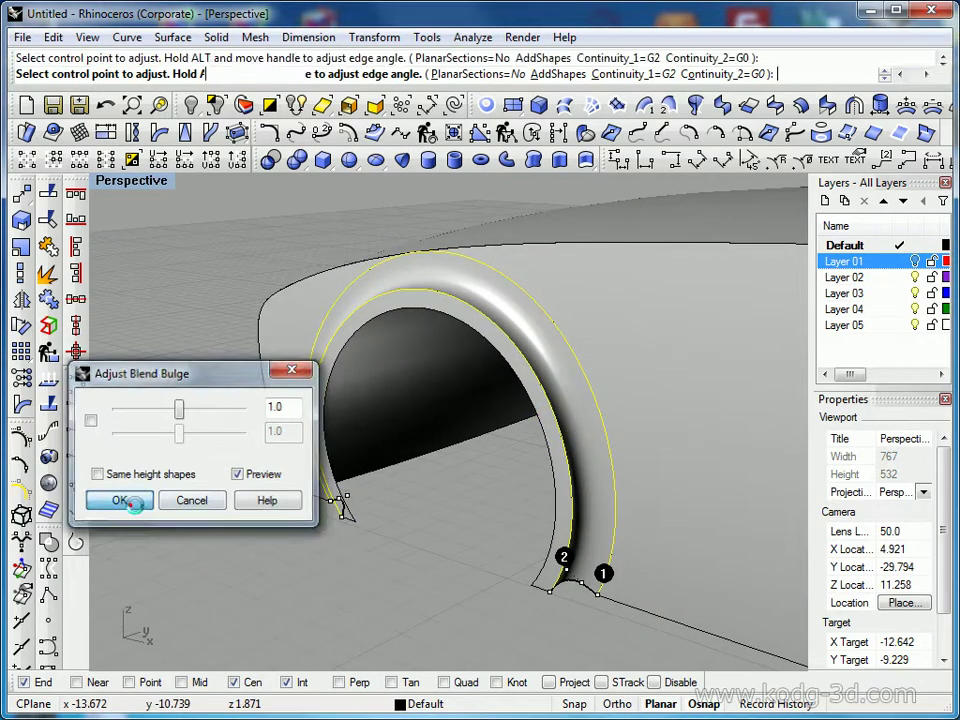
{"action": "right_click_drag", "start_coordinate": [493, 514], "coordinate": [590, 492]}
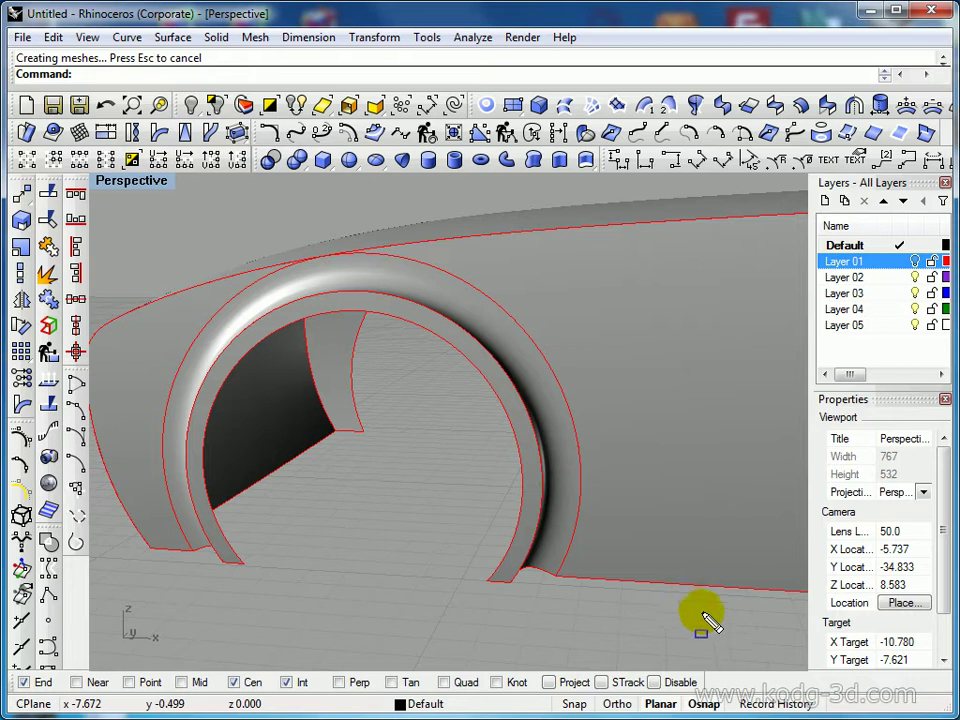
{"action": "left_click_drag", "start_coordinate": [714, 634], "coordinate": [578, 511]}
{"action": "left_click", "coordinate": [430, 522]}
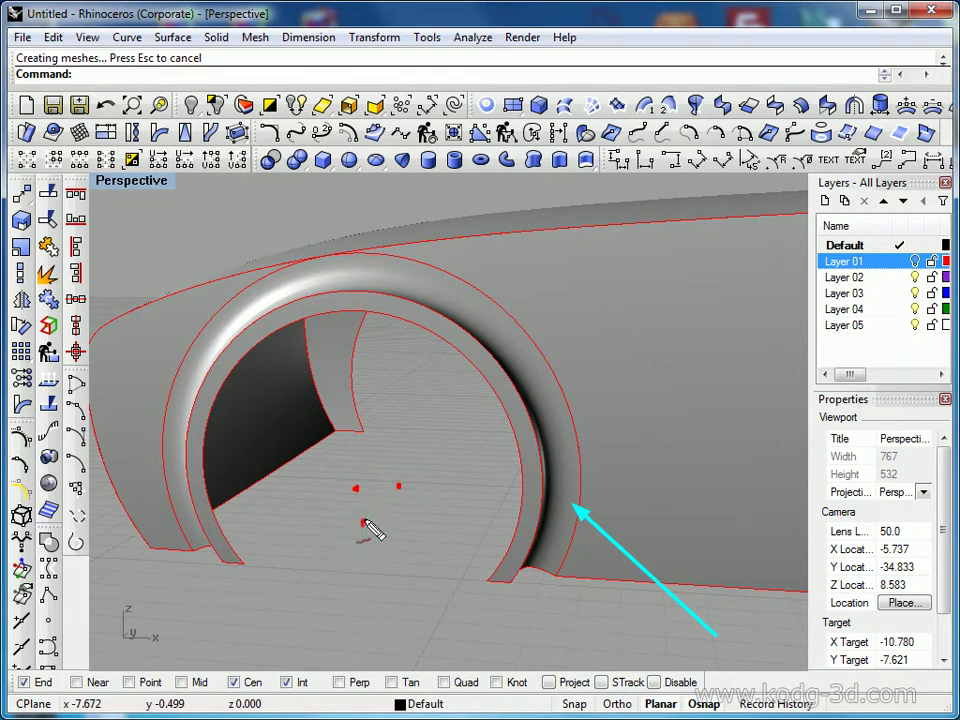
{"action": "mouse_move", "coordinate": [428, 493]}
{"action": "left_mouse_down"}
{"action": "mouse_move", "coordinate": [355, 462]}
{"action": "mouse_move", "coordinate": [399, 544]}
{"action": "mouse_move", "coordinate": [416, 490]}
{"action": "left_mouse_up"}
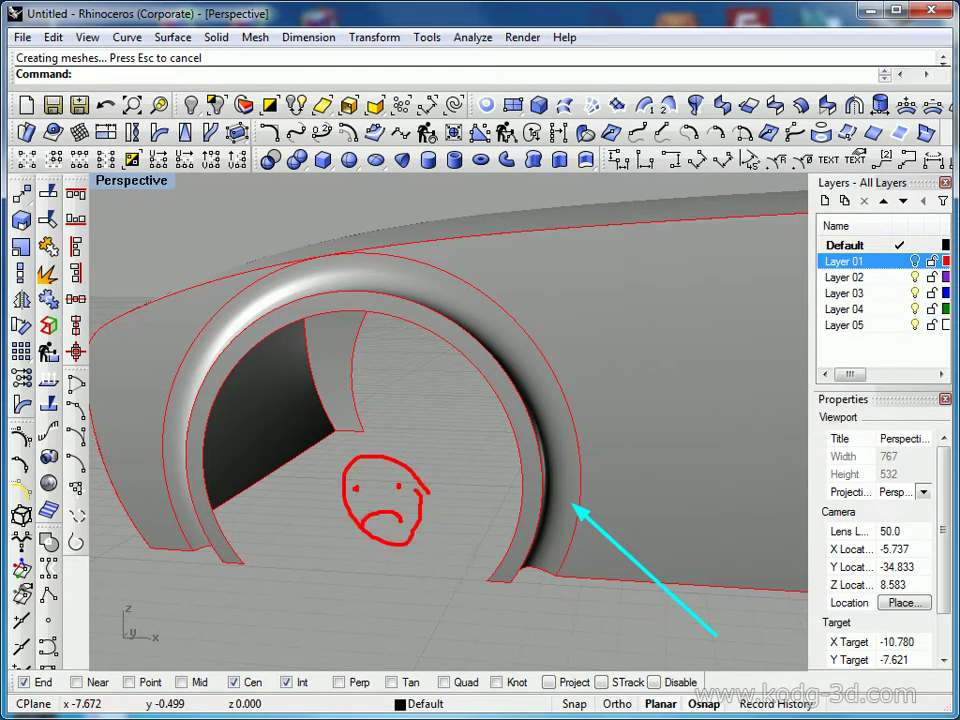
{"action": "key", "text": "Escape"}
Delete the blend surface between the body side and the arch ring
{"action": "mouse_move", "coordinate": [607, 459]}
{"action": "right_mouse_down"}
{"action": "mouse_move", "coordinate": [512, 446]}
{"action": "mouse_move", "coordinate": [525, 435]}
{"action": "right_mouse_up"}
{"action": "left_click", "coordinate": [463, 447]}
{"action": "key", "text": "Delete"}
In the Front view, offset the arch ring's outer edge outward by about 2 with ThroughPoint, crossing the body side's upper edge
{"action": "double_click", "coordinate": [130, 179]}
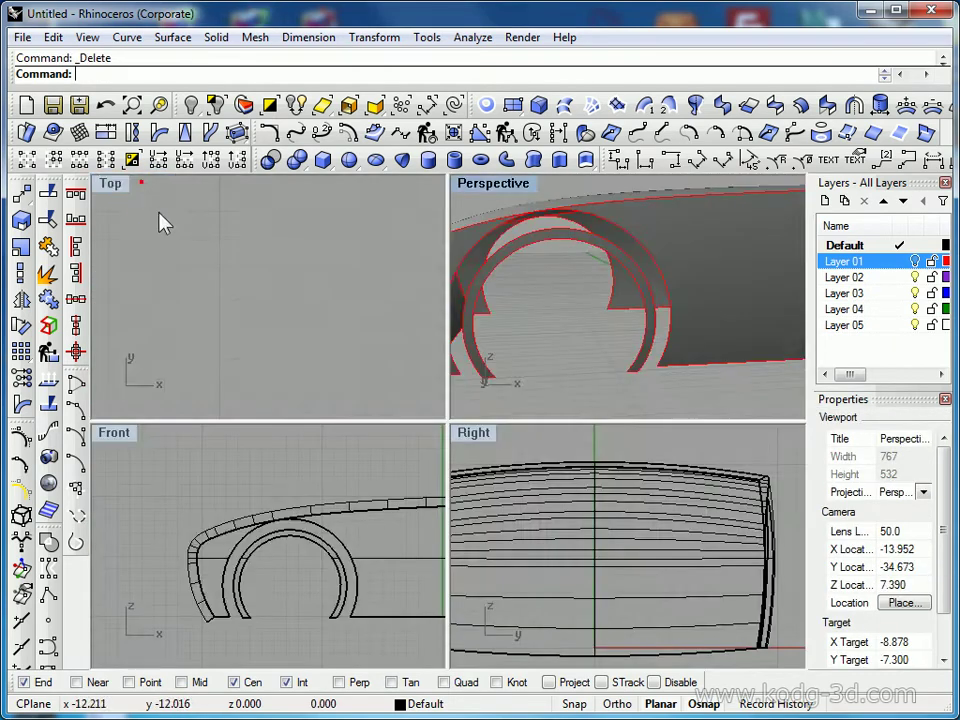
{"action": "double_click", "coordinate": [116, 436]}
{"action": "scroll", "coordinate": [459, 456], "scroll_direction": "up", "scroll_amount": 4}
{"action": "left_click", "coordinate": [424, 432]}
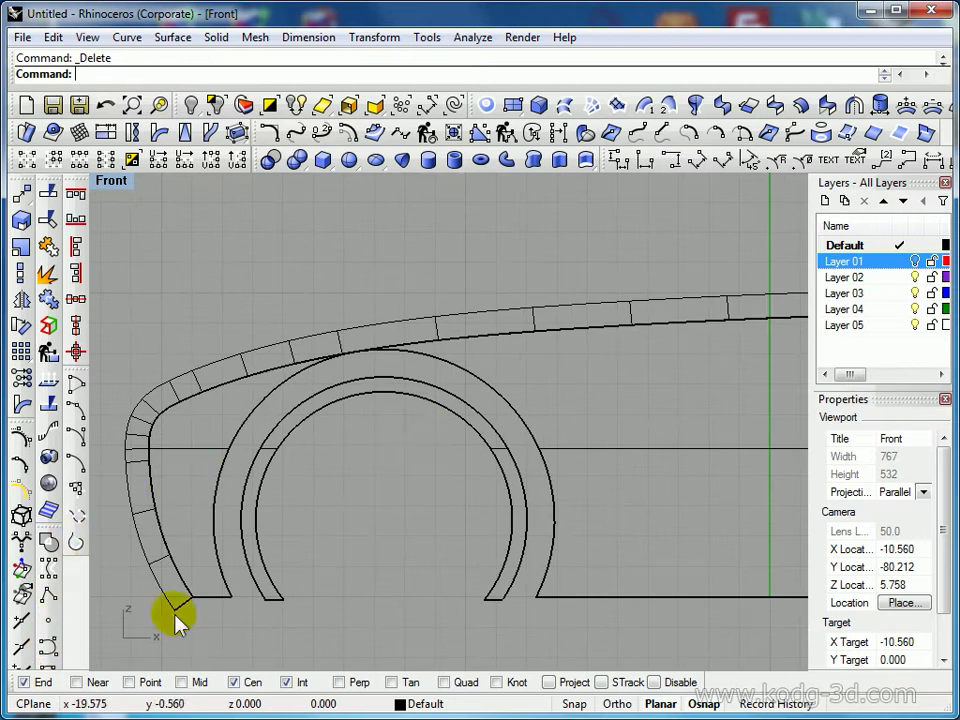
{"action": "left_click", "coordinate": [321, 133]}
{"action": "left_click", "coordinate": [340, 75]}
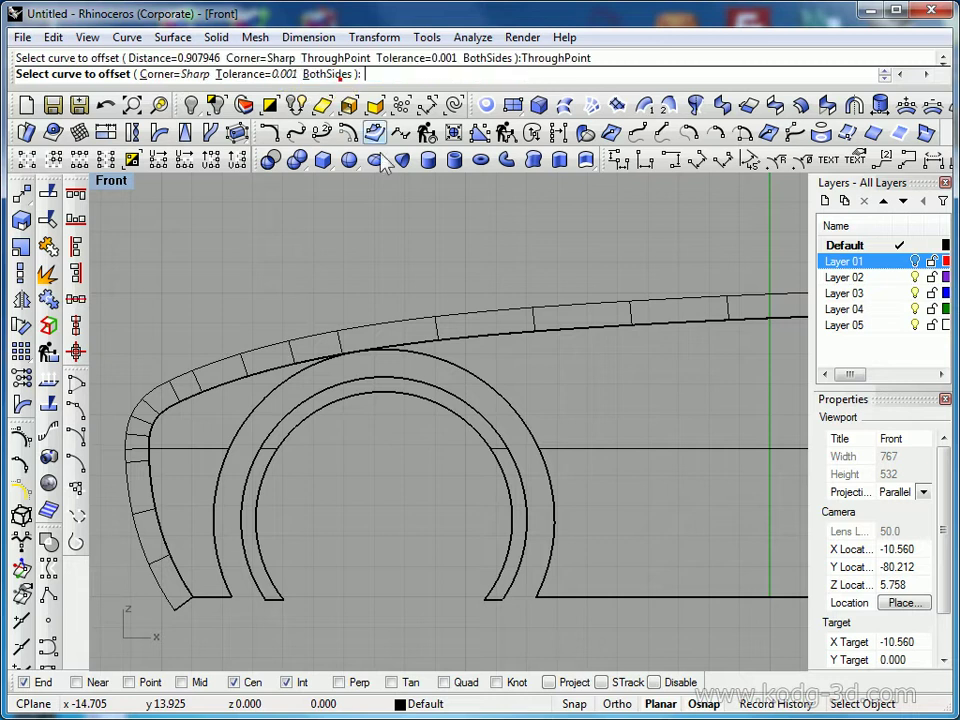
{"action": "left_click", "coordinate": [493, 431]}
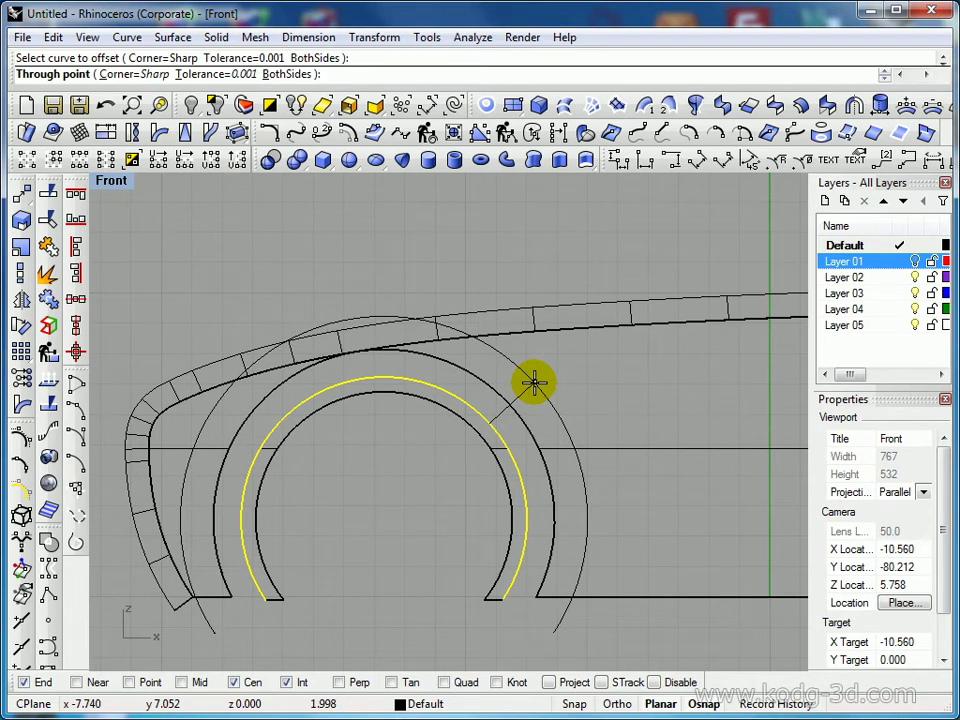
{"action": "left_click", "coordinate": [533, 382]}
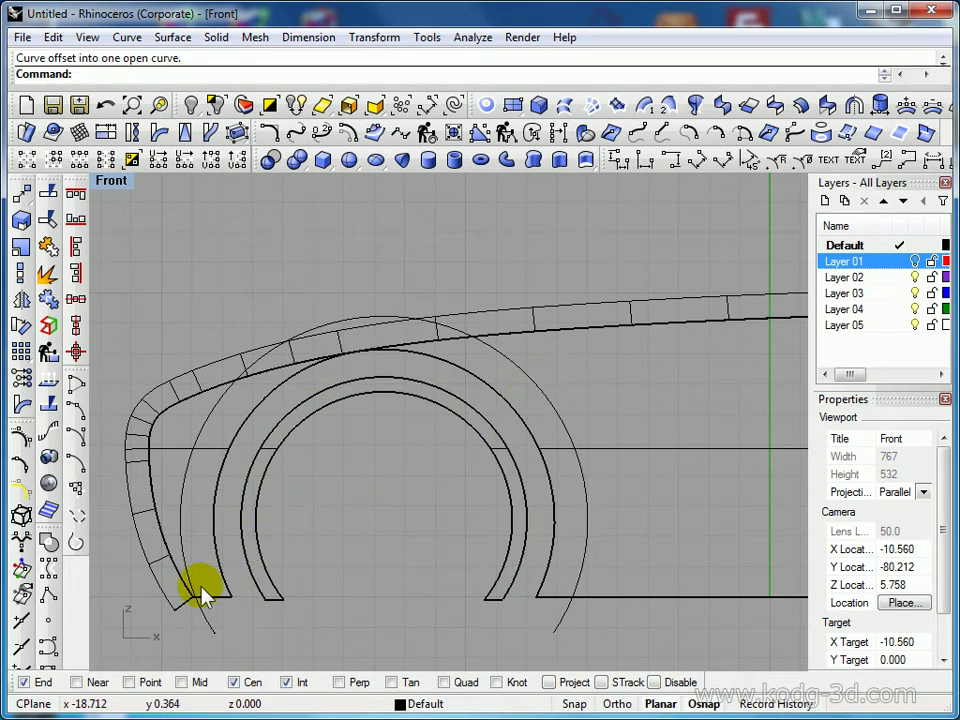
Trim away the body side surfaces inside the new, larger offset arc, and delete the arc
{"action": "left_click", "coordinate": [521, 373]}
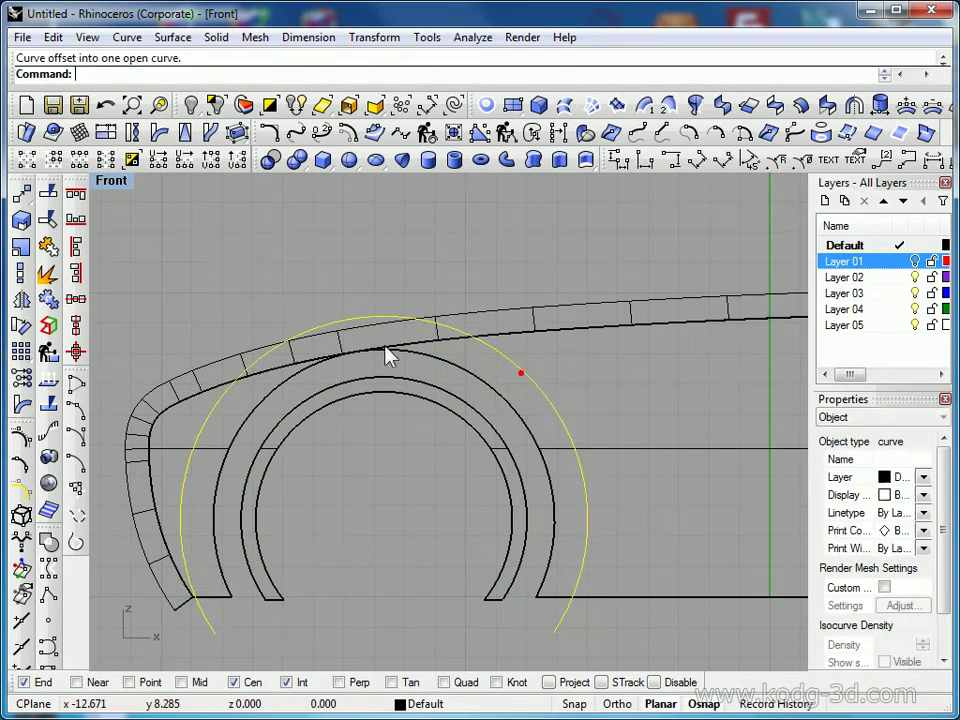
{"action": "left_click", "coordinate": [73, 217]}
{"action": "left_click", "coordinate": [566, 455]}
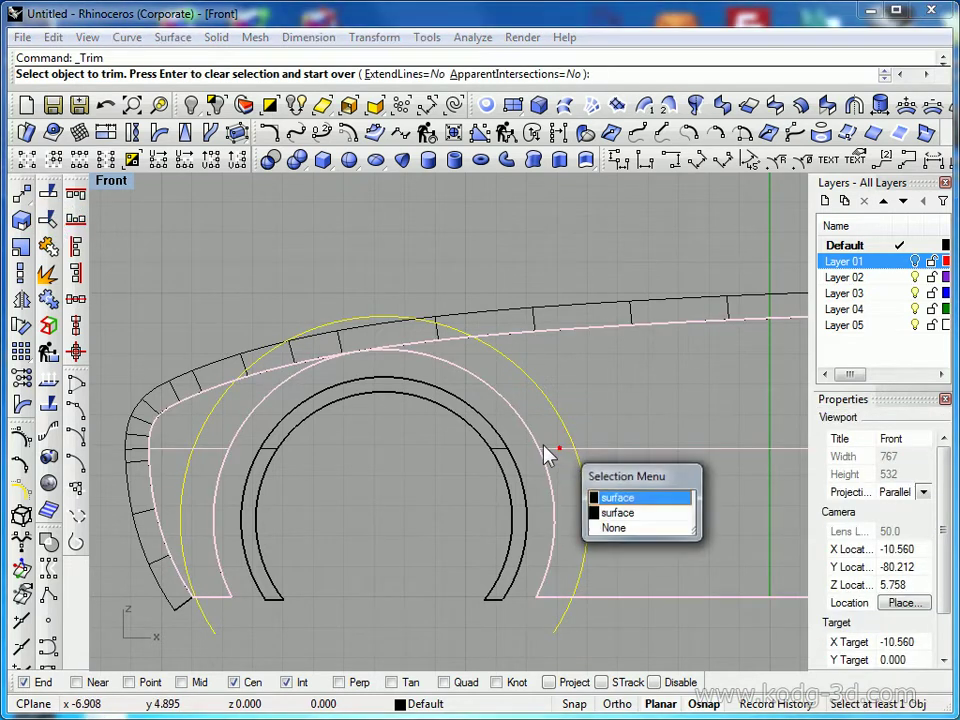
{"action": "left_click", "coordinate": [605, 496]}
{"action": "key", "text": "Return"}
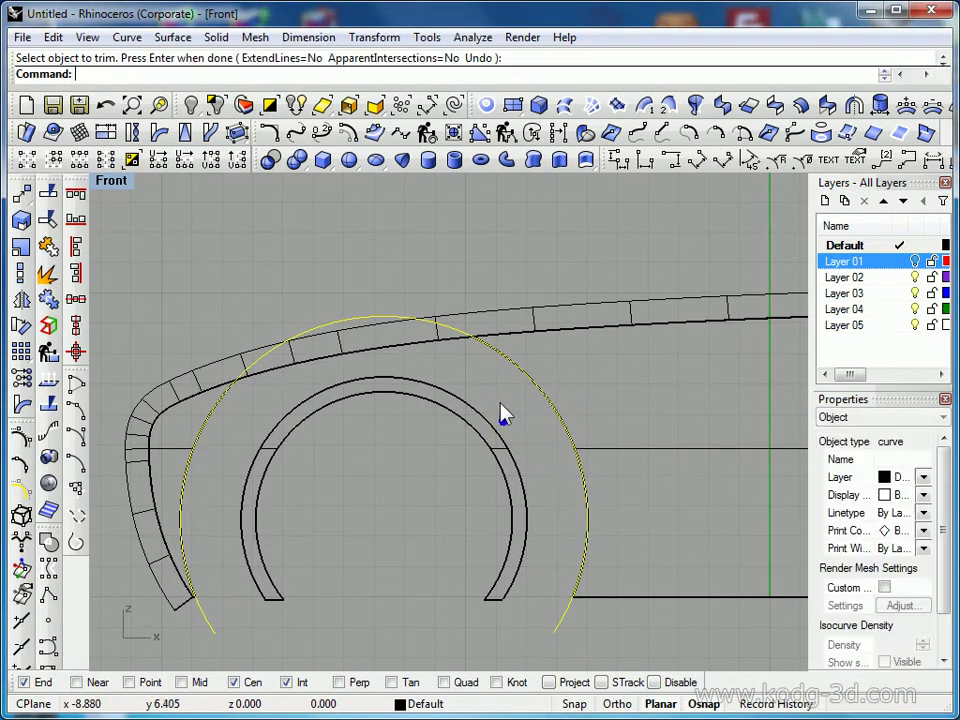
{"action": "key", "text": "Delete"}
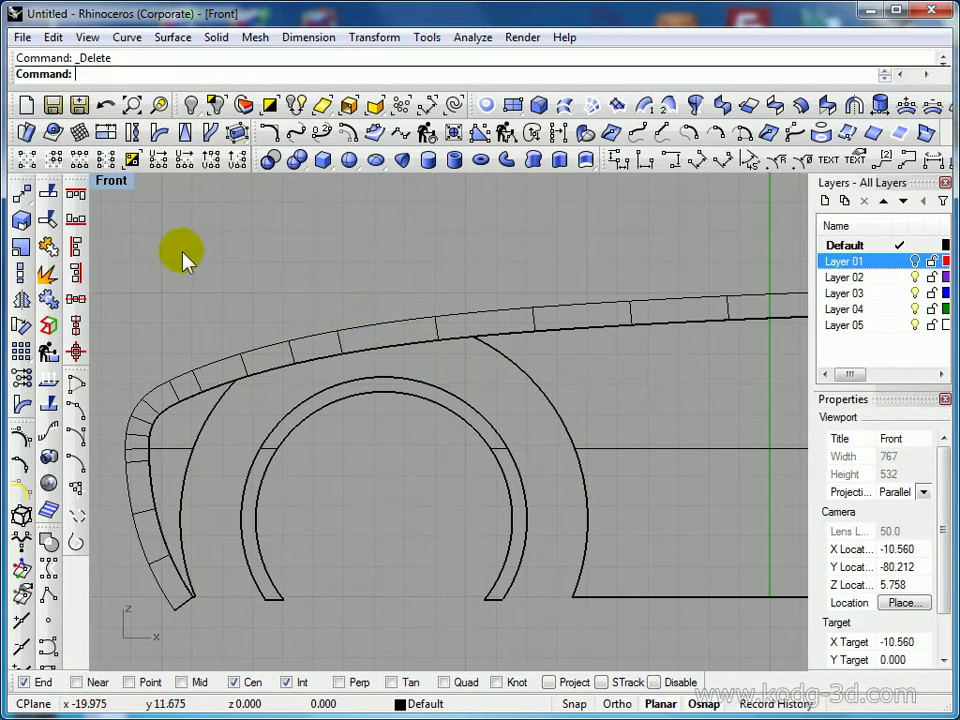
In the Perspective view, draw an interpolated curve with Near snap from the arch ring's upper outer edge to the body's upper edge
{"action": "double_click", "coordinate": [111, 181]}
{"action": "double_click", "coordinate": [478, 186]}
{"action": "right_click_drag", "start_coordinate": [486, 352], "coordinate": [563, 430], "text": "shift"}
{"action": "right_click_drag", "start_coordinate": [563, 430], "coordinate": [397, 420]}
{"action": "scroll", "coordinate": [414, 349], "scroll_direction": "up", "scroll_amount": 6}
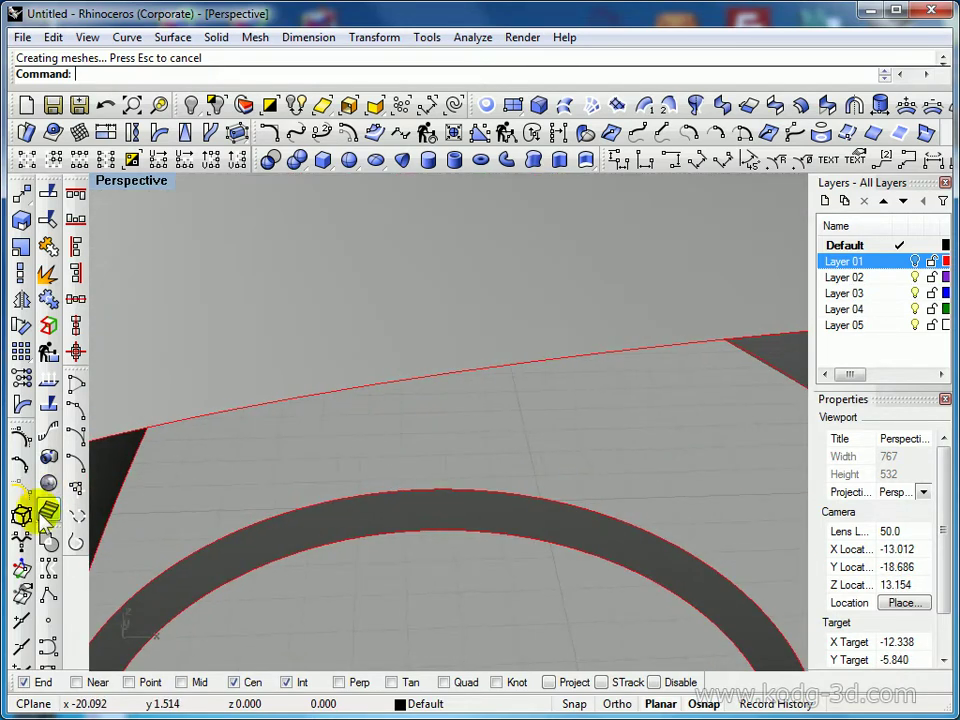
{"action": "left_click", "coordinate": [49, 649]}
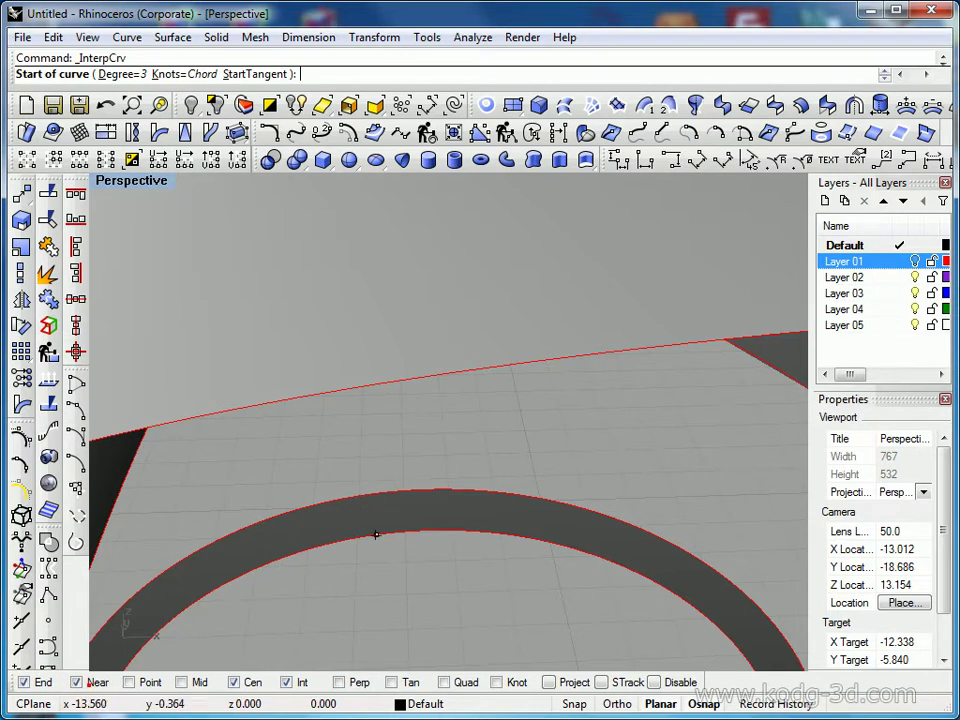
{"action": "left_click", "coordinate": [371, 492]}
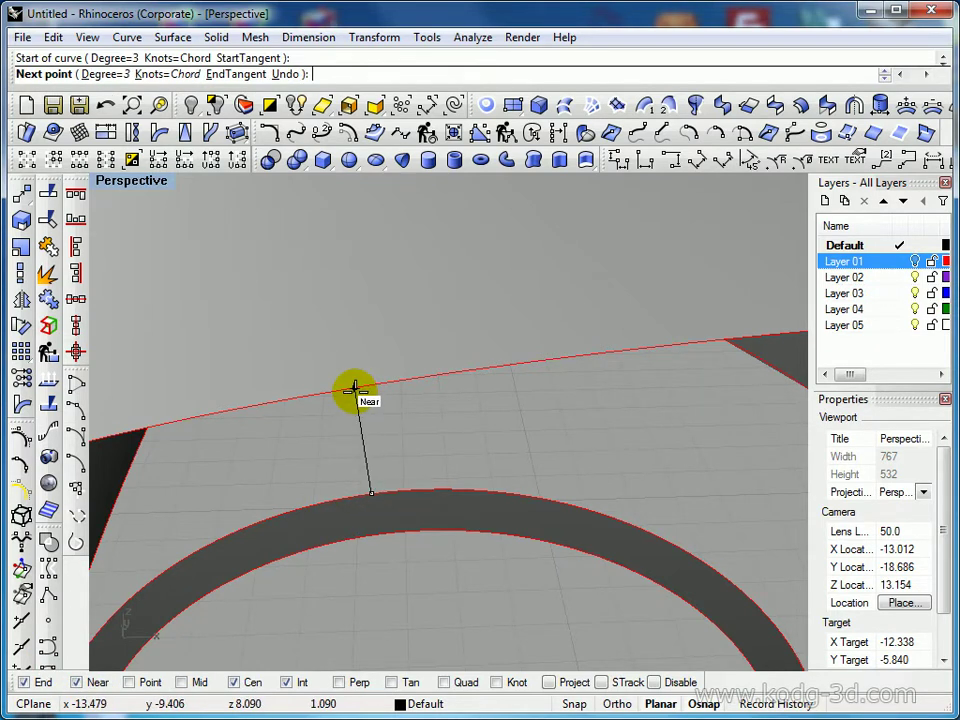
{"action": "left_click", "coordinate": [355, 390]}
{"action": "key", "text": "Return"}
Show the control points of the new curve above the arch ring and select its two middle points
{"action": "left_click", "coordinate": [364, 440]}
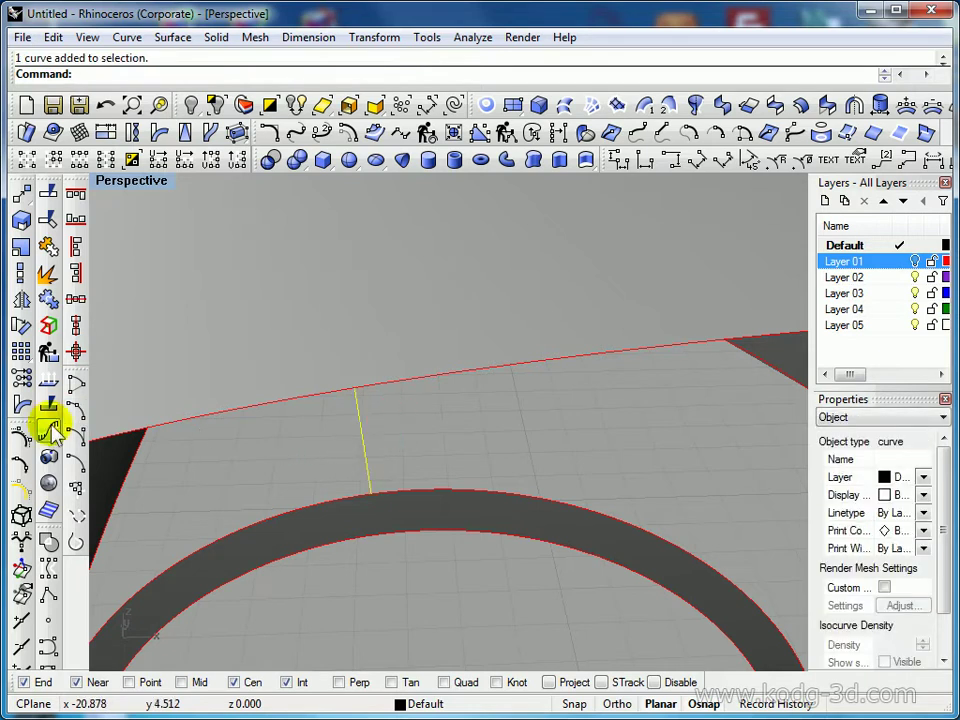
{"action": "left_click", "coordinate": [158, 104]}
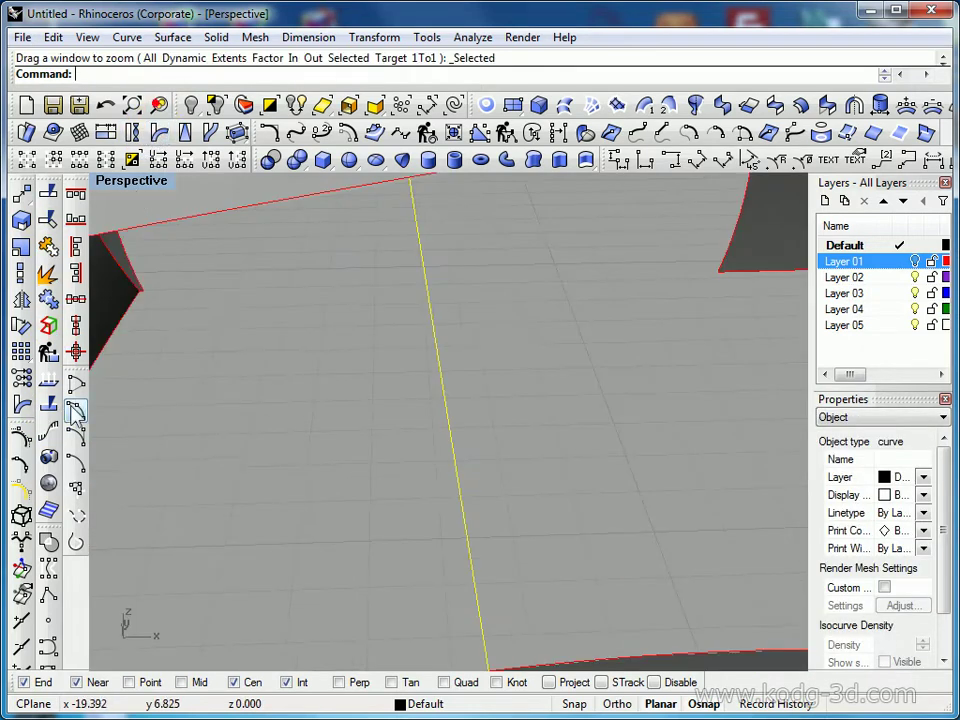
{"action": "left_click", "coordinate": [25, 445]}
{"action": "right_click_drag", "start_coordinate": [214, 476], "coordinate": [362, 531]}
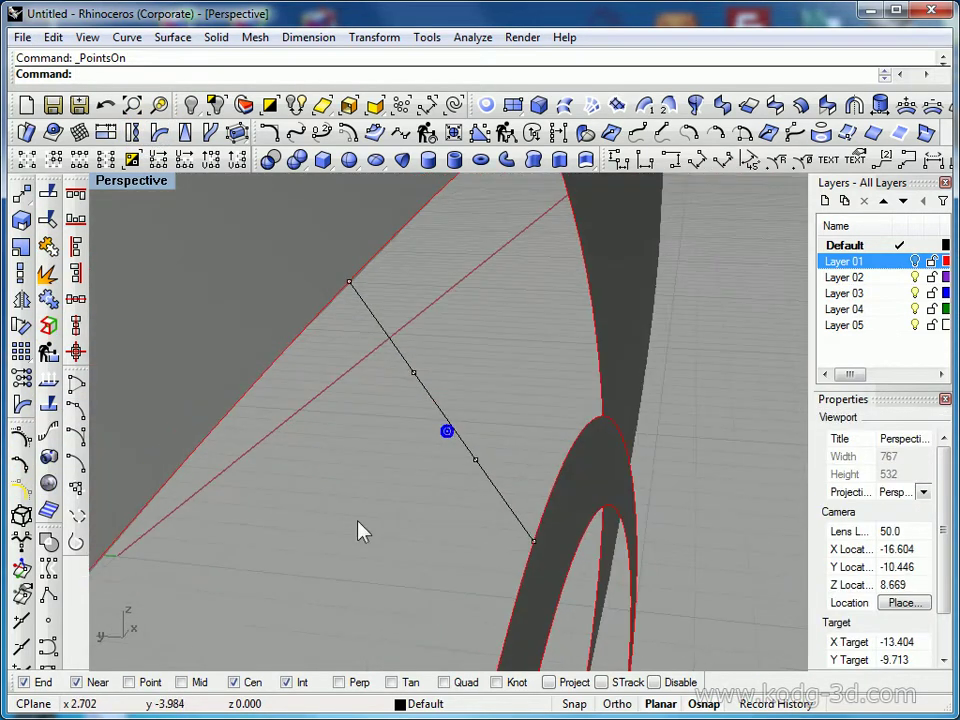
{"action": "left_click_drag", "start_coordinate": [470, 396], "coordinate": [493, 369]}
{"action": "right_click_drag", "start_coordinate": [493, 369], "coordinate": [484, 478]}
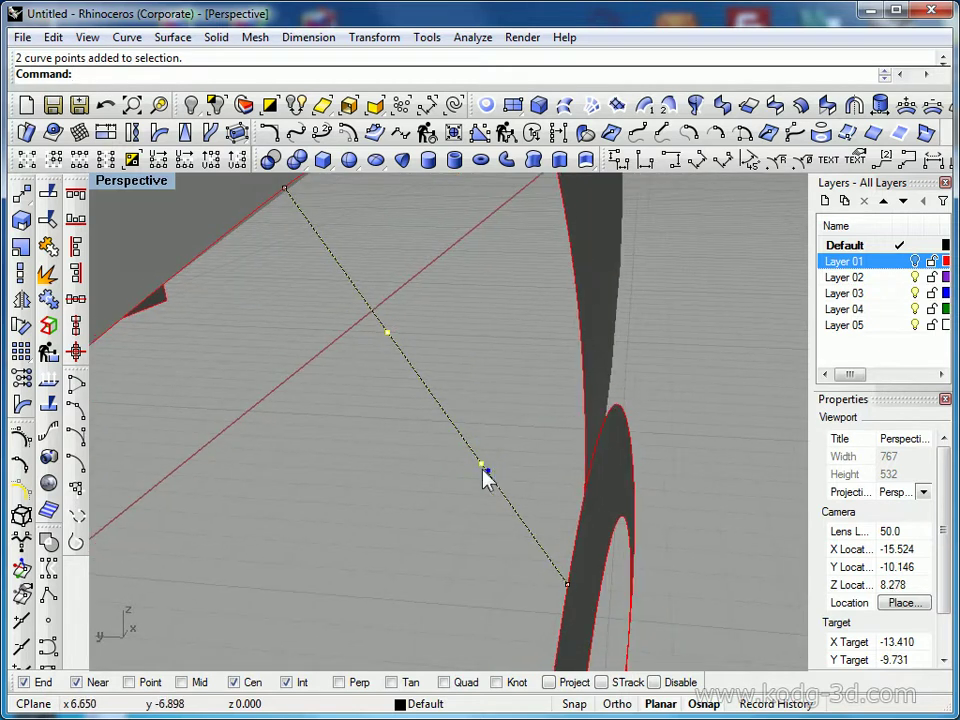
{"action": "left_click_drag", "start_coordinate": [465, 460], "coordinate": [463, 468]}
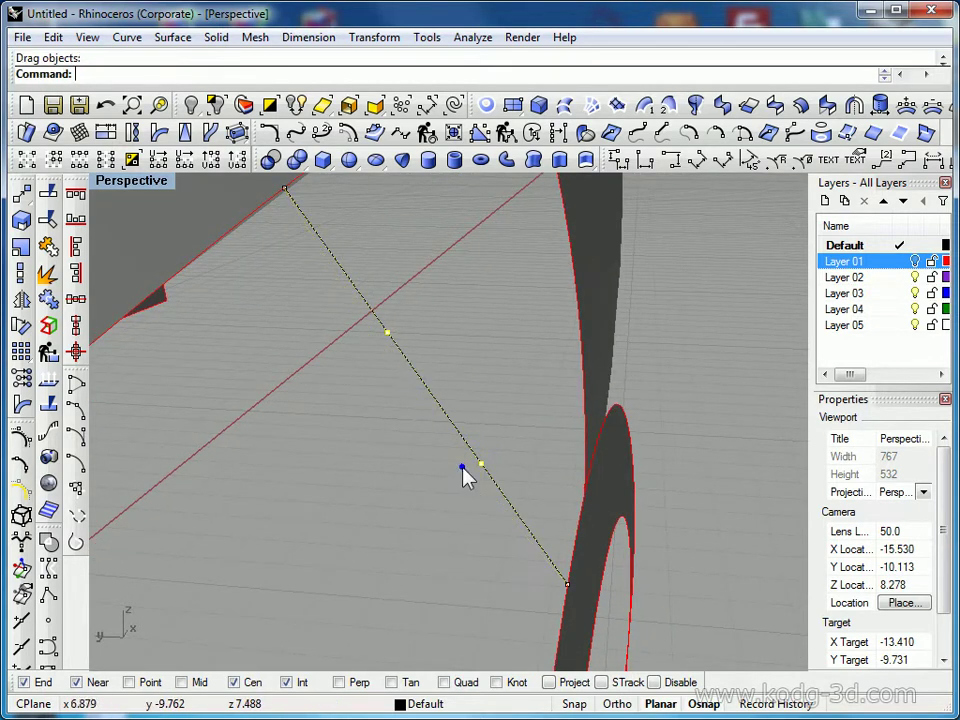
With the Near, Cen and Int snaps off, move the curve's two middle control points in the Right view to bow it slightly
{"action": "double_click", "coordinate": [128, 182]}
{"action": "right_click", "coordinate": [159, 106]}
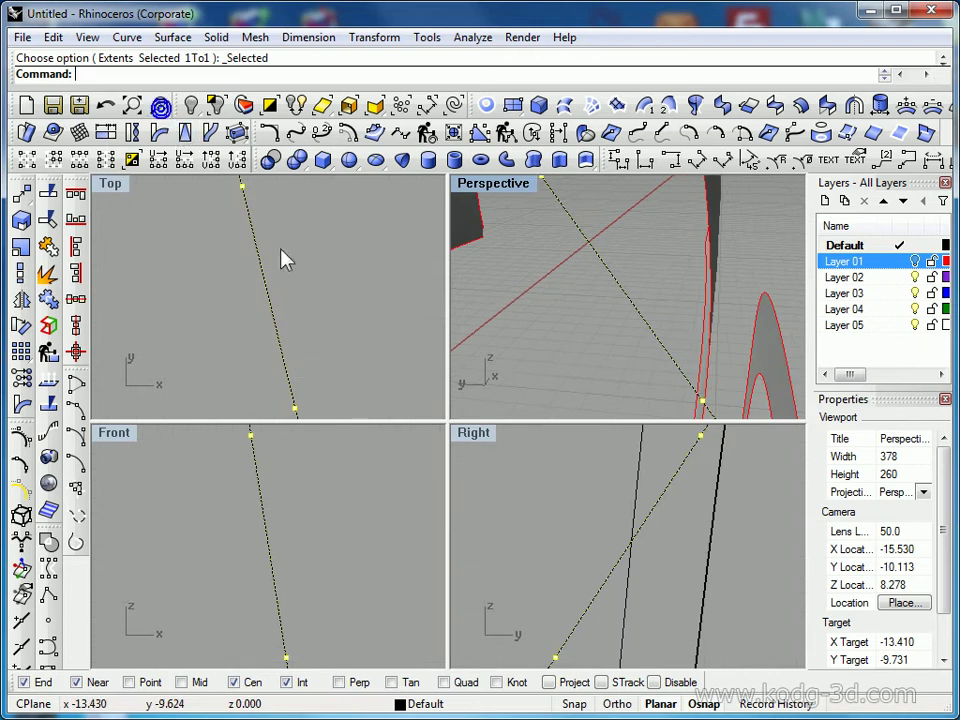
{"action": "right_click_drag", "start_coordinate": [339, 540], "coordinate": [292, 538]}
{"action": "scroll", "coordinate": [645, 519], "scroll_direction": "down", "scroll_amount": 15}
{"action": "scroll", "coordinate": [652, 520], "scroll_direction": "up", "scroll_amount": 12}
{"action": "scroll", "coordinate": [592, 487], "scroll_direction": "up", "scroll_amount": 4}
{"action": "left_click_drag", "start_coordinate": [559, 451], "coordinate": [574, 467]}
{"action": "left_click", "coordinate": [82, 682]}
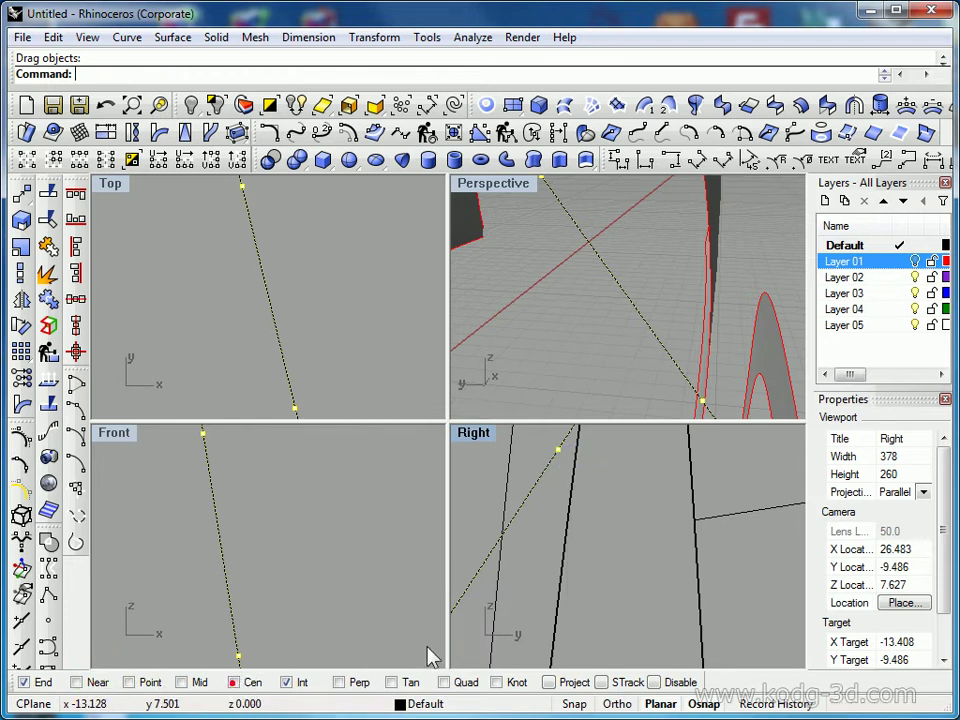
{"action": "left_click_drag", "start_coordinate": [562, 456], "coordinate": [591, 467]}
{"action": "left_click", "coordinate": [629, 526]}
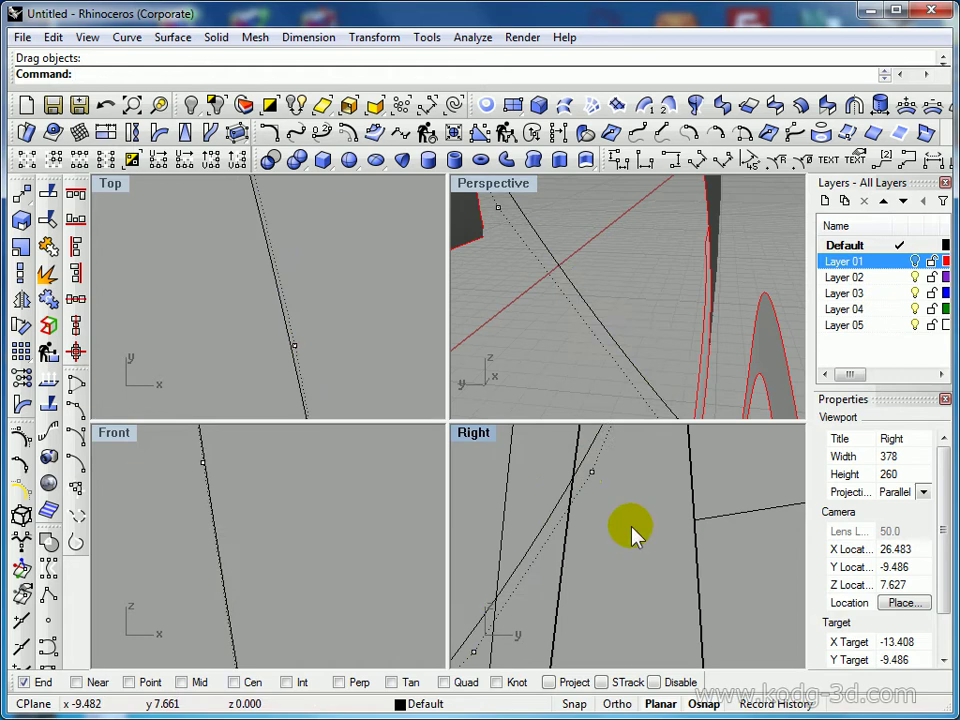
In the Perspective view, start Blend Surface between the front body side's trimmed arc edge and the arch ring's outer edge
{"action": "double_click", "coordinate": [519, 203]}
{"action": "right_click_drag", "start_coordinate": [568, 253], "coordinate": [523, 244]}
{"action": "right_click_drag", "start_coordinate": [525, 336], "coordinate": [455, 385]}
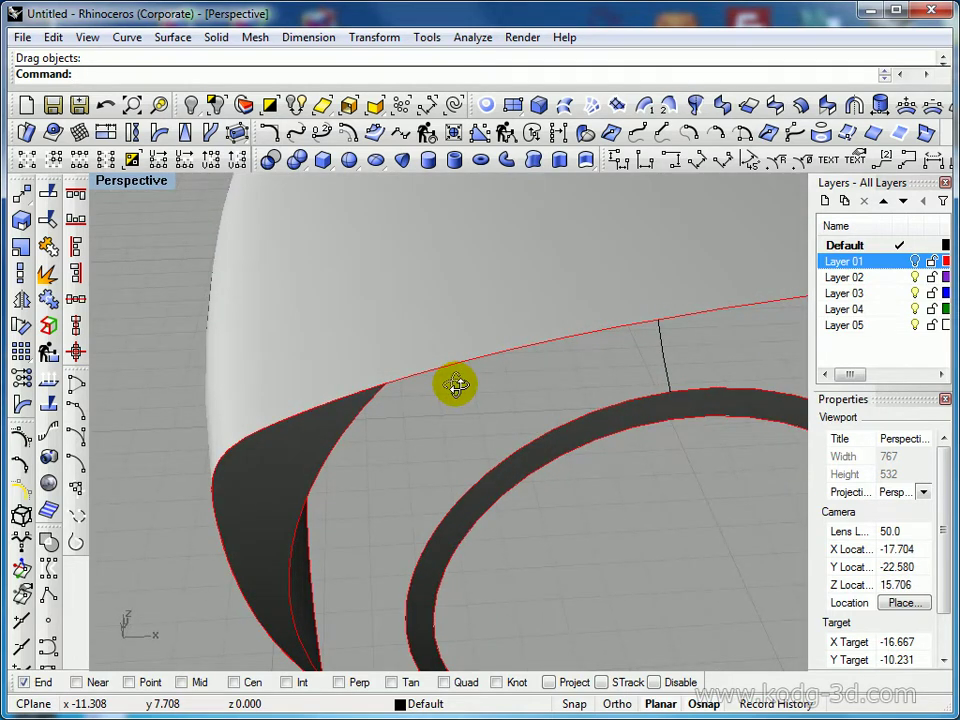
{"action": "left_click", "coordinate": [749, 106]}
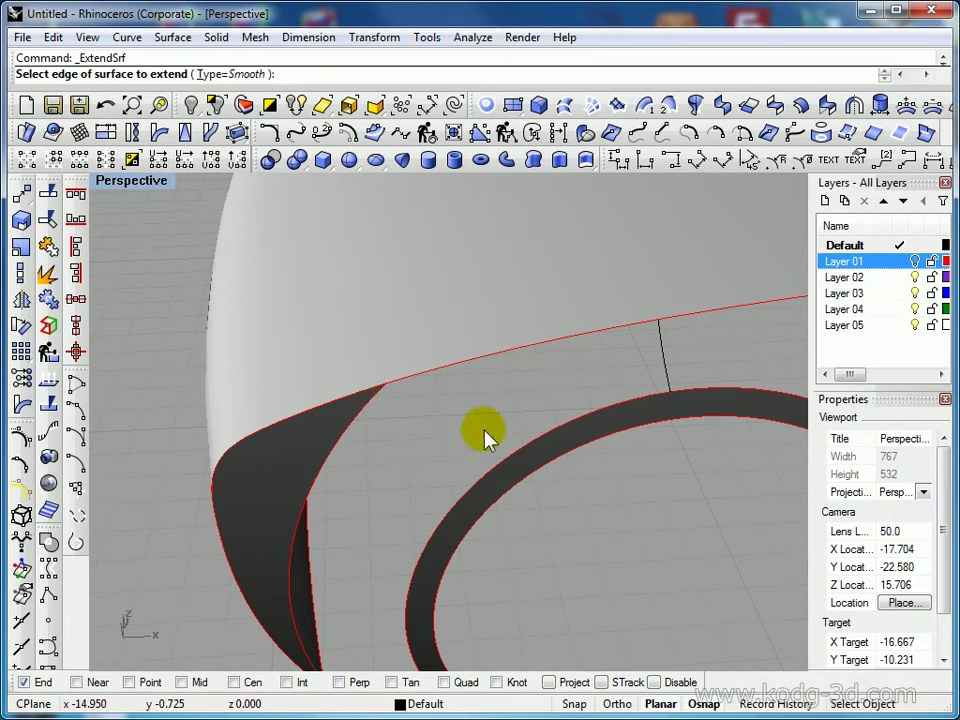
{"action": "right_click_drag", "start_coordinate": [484, 439], "coordinate": [484, 429]}
{"action": "left_click", "coordinate": [777, 106]}
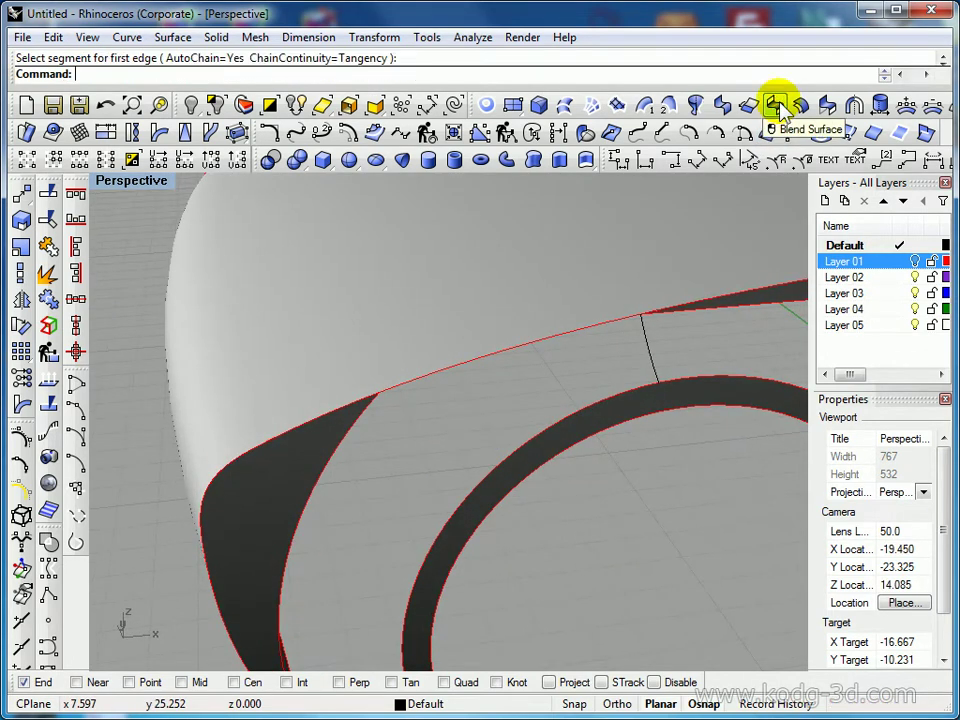
{"action": "right_click_drag", "start_coordinate": [426, 495], "coordinate": [481, 500], "text": "shift"}
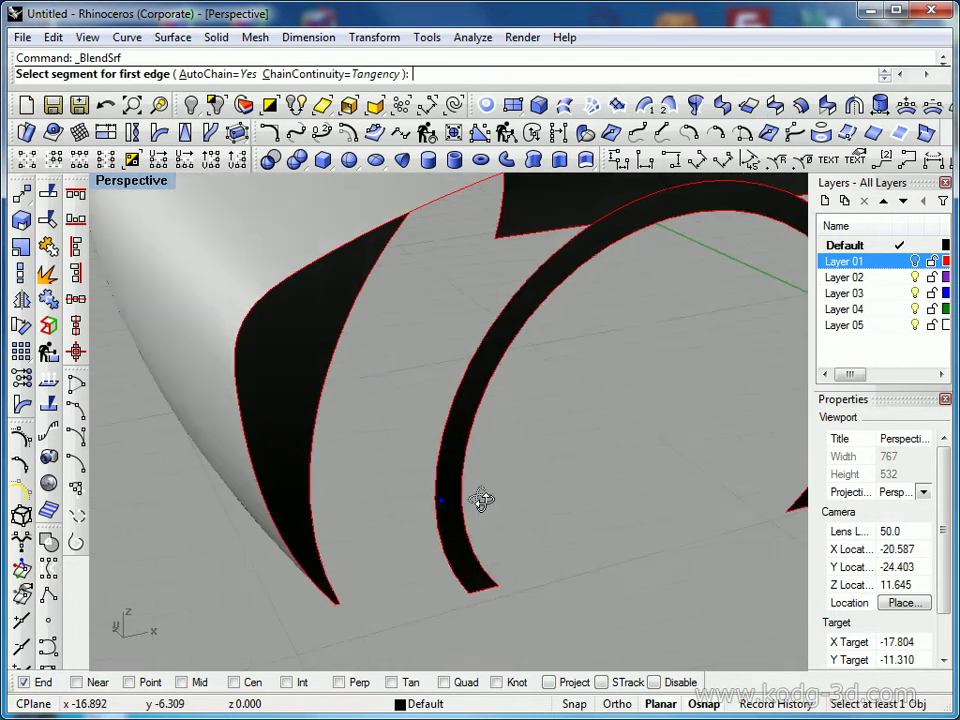
{"action": "left_click", "coordinate": [352, 585]}
{"action": "left_click", "coordinate": [463, 600]}
{"action": "key", "text": "Return"}
Shorten the blend's extent along the arch ring by moving its far end point back to the ring's upper front part
{"action": "right_click_drag", "start_coordinate": [443, 548], "coordinate": [590, 510]}
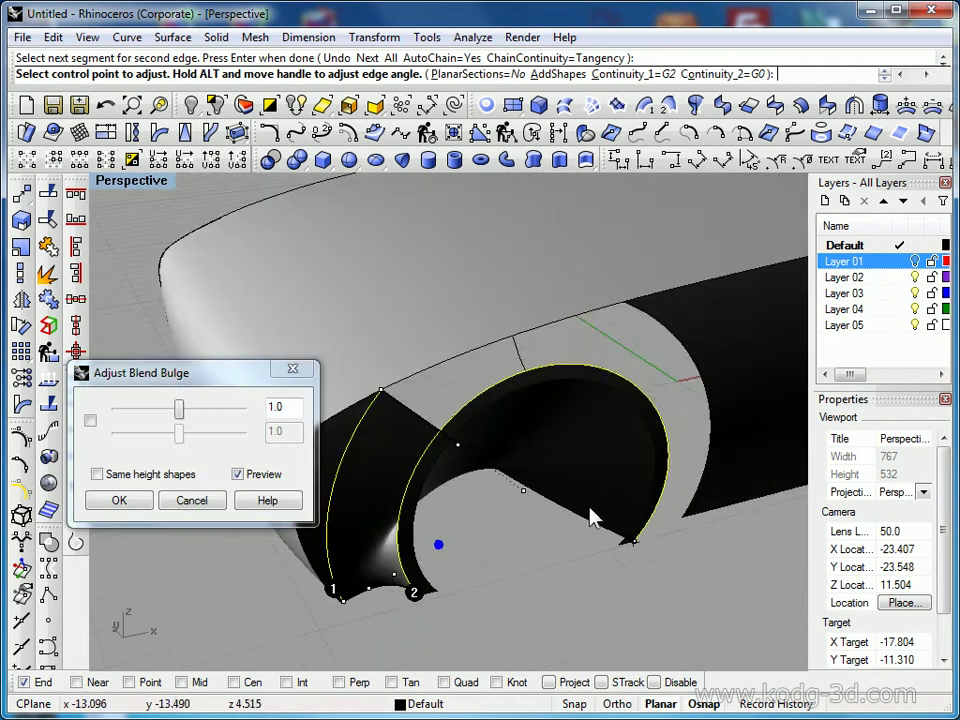
{"action": "left_click", "coordinate": [634, 541]}
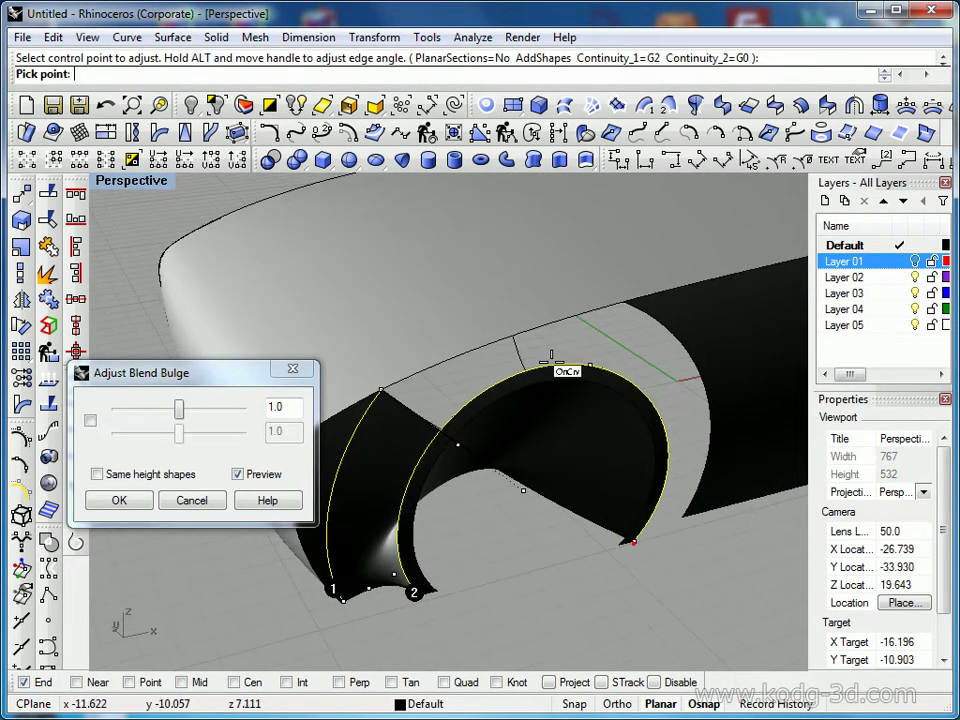
{"action": "left_click", "coordinate": [381, 388]}
{"action": "right_click_drag", "start_coordinate": [445, 434], "coordinate": [462, 411]}
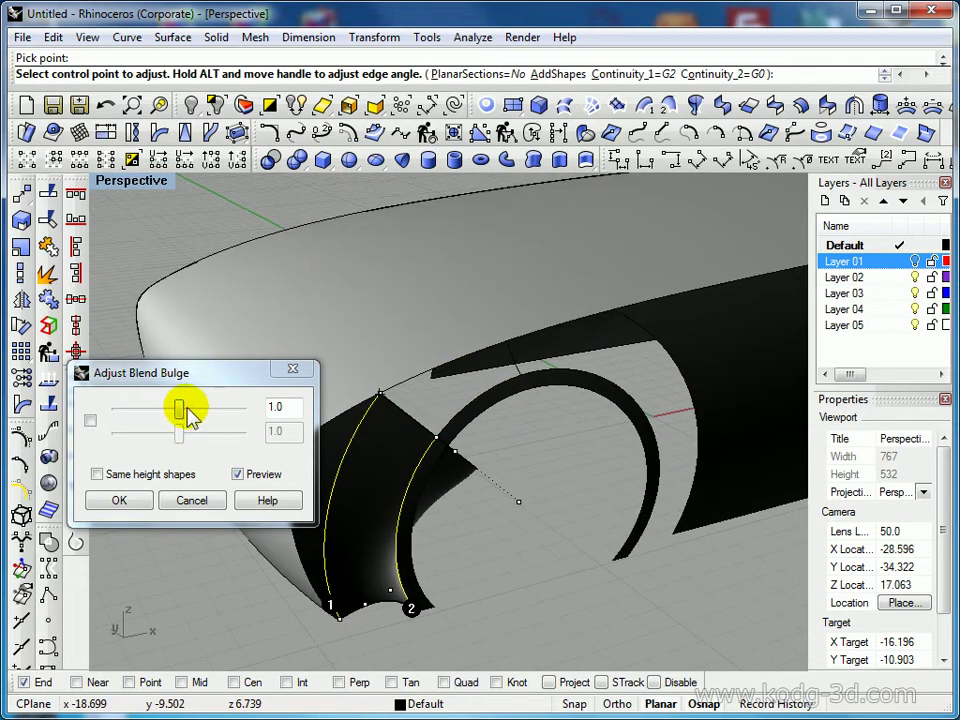
Try out the blend bulge, leave it at 1.0 and create the blend surface
{"action": "left_click_drag", "start_coordinate": [193, 415], "coordinate": [179, 418]}
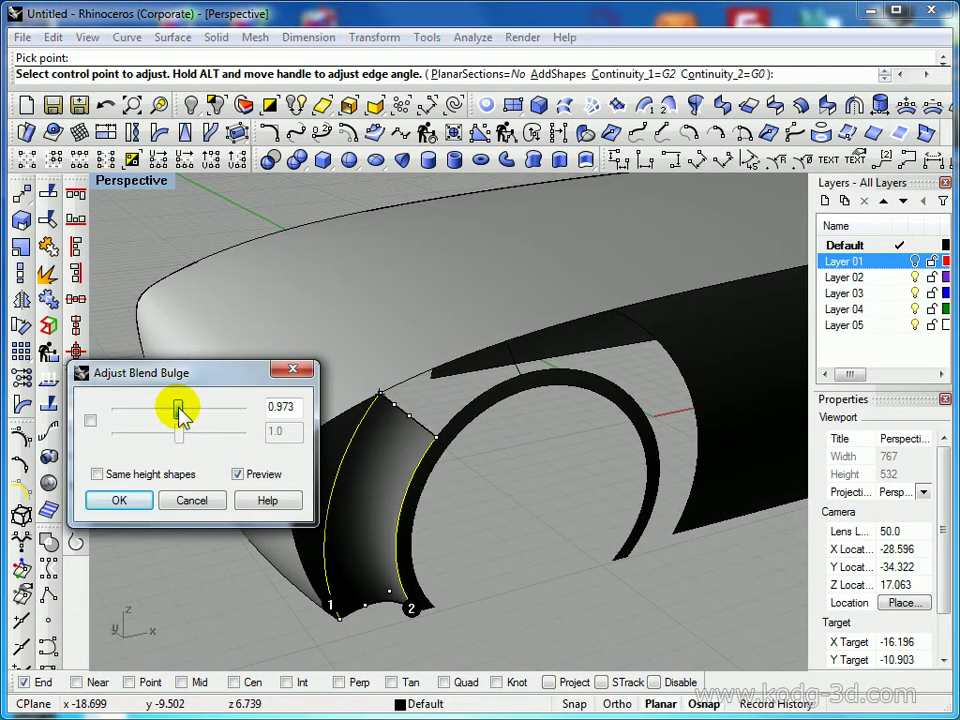
{"action": "right_click_drag", "start_coordinate": [600, 460], "coordinate": [491, 364]}
{"action": "scroll", "coordinate": [487, 395], "scroll_direction": "up", "scroll_amount": 6}
{"action": "right_click_drag", "start_coordinate": [491, 364], "coordinate": [529, 392]}
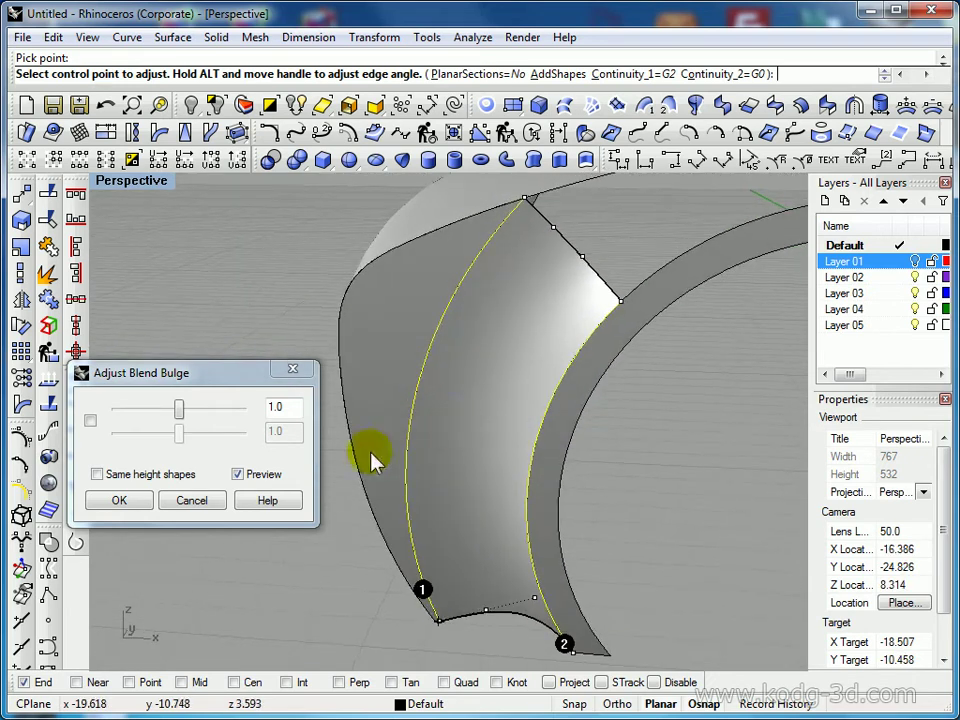
{"action": "left_click", "coordinate": [125, 500]}
Examine the continuity between the body surfaces and the new blend with thinner vertical Zebra stripes, and end the analysis
{"action": "right_click_drag", "start_coordinate": [482, 489], "coordinate": [484, 459]}
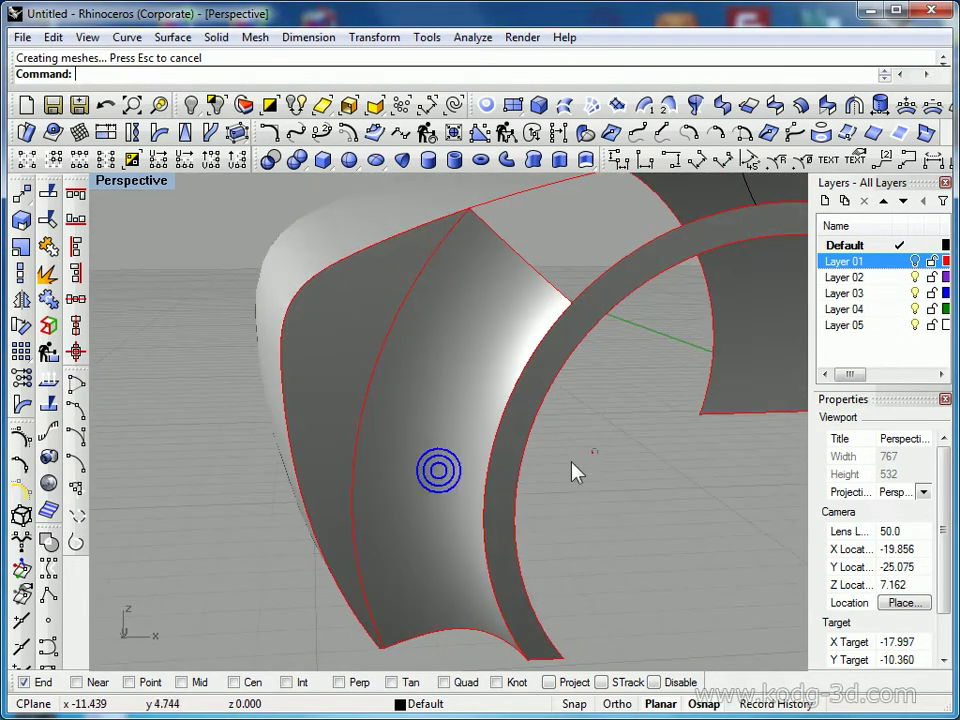
{"action": "left_click_drag", "start_coordinate": [600, 454], "coordinate": [330, 488]}
{"action": "mouse_move", "coordinate": [329, 488]}
{"action": "right_mouse_down"}
{"action": "mouse_move", "coordinate": [420, 484]}
{"action": "mouse_move", "coordinate": [403, 504]}
{"action": "mouse_move", "coordinate": [384, 463]}
{"action": "mouse_move", "coordinate": [418, 466]}
{"action": "mouse_move", "coordinate": [373, 521]}
{"action": "mouse_move", "coordinate": [330, 490]}
{"action": "right_mouse_up"}
{"action": "left_click", "coordinate": [46, 512]}
{"action": "right_click_drag", "start_coordinate": [118, 563], "coordinate": [305, 500]}
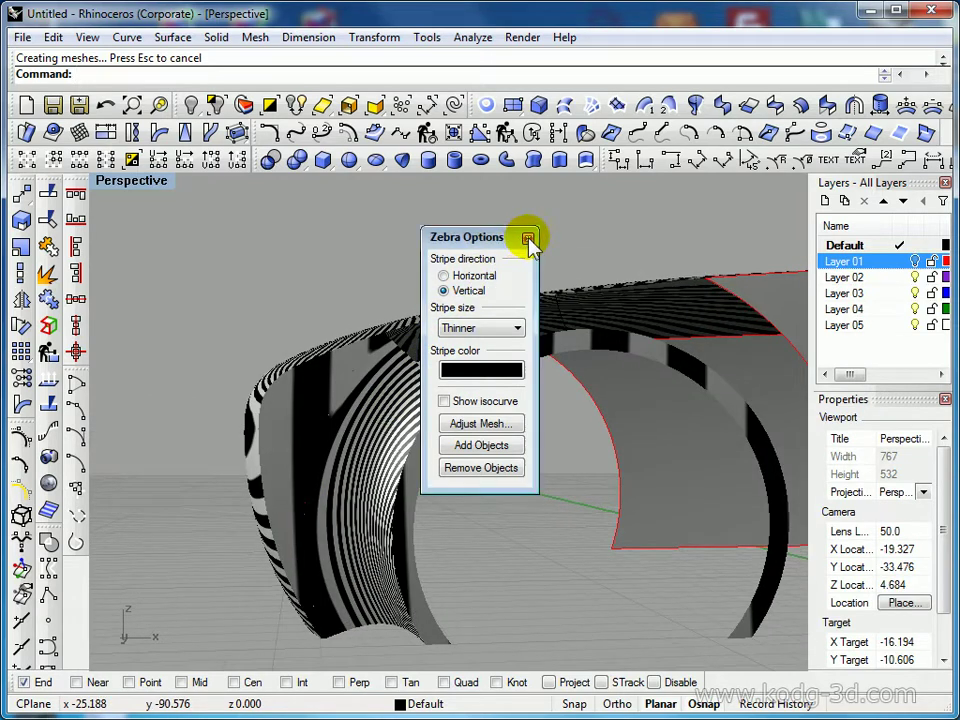
{"action": "left_click", "coordinate": [528, 238]}
{"action": "right_click_drag", "start_coordinate": [463, 407], "coordinate": [435, 462]}
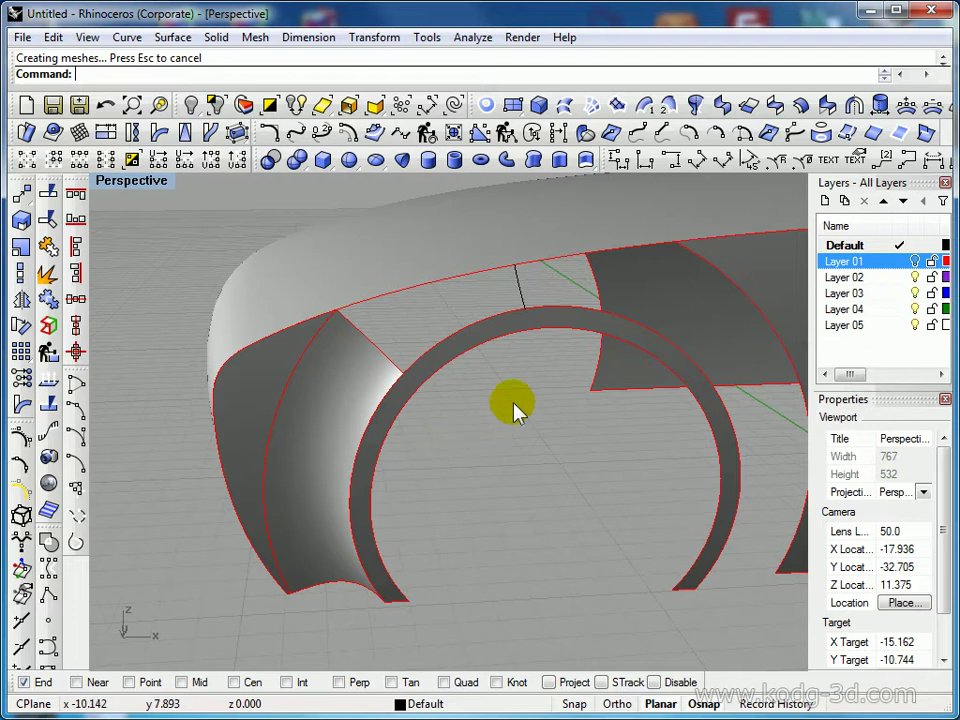
{"action": "right_click_drag", "start_coordinate": [557, 418], "coordinate": [501, 434], "text": "shift"}
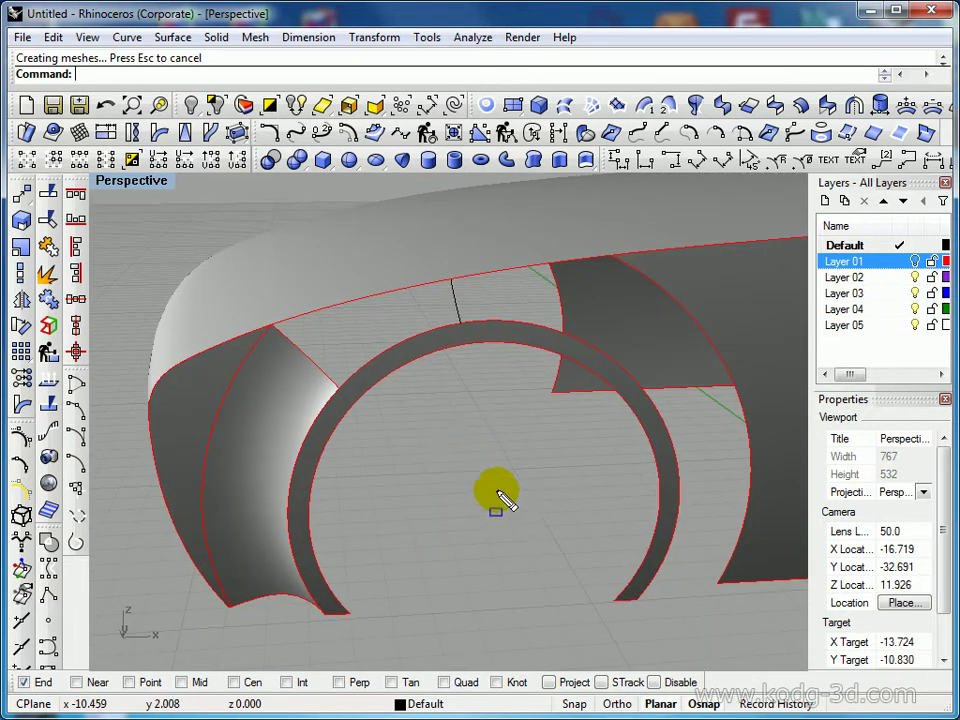
{"action": "left_click_drag", "start_coordinate": [438, 561], "coordinate": [222, 430]}
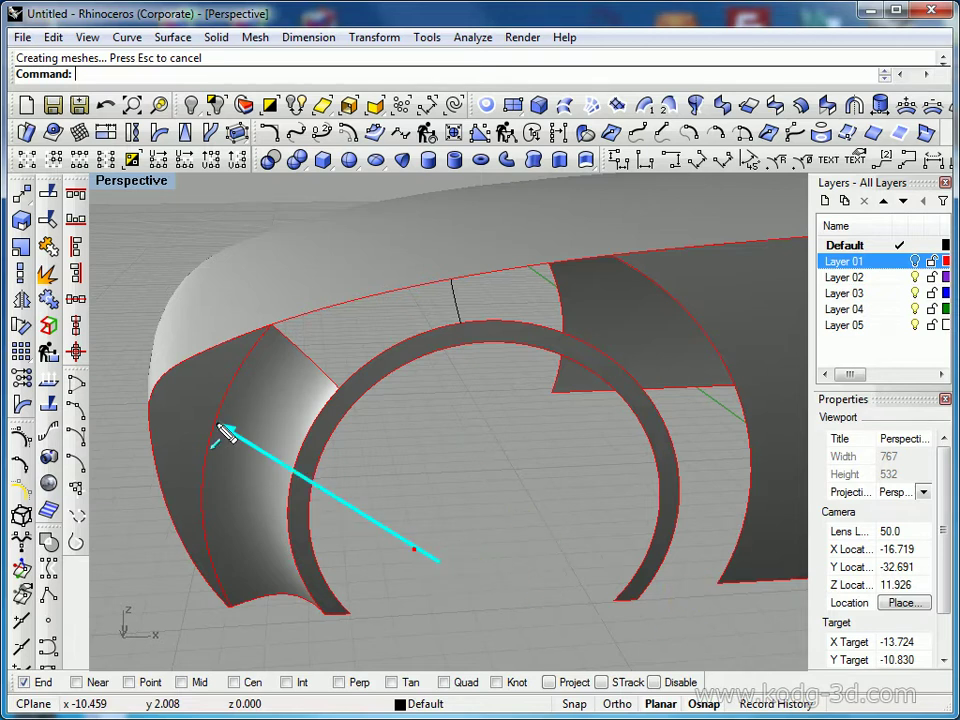
{"action": "left_click", "coordinate": [243, 437]}
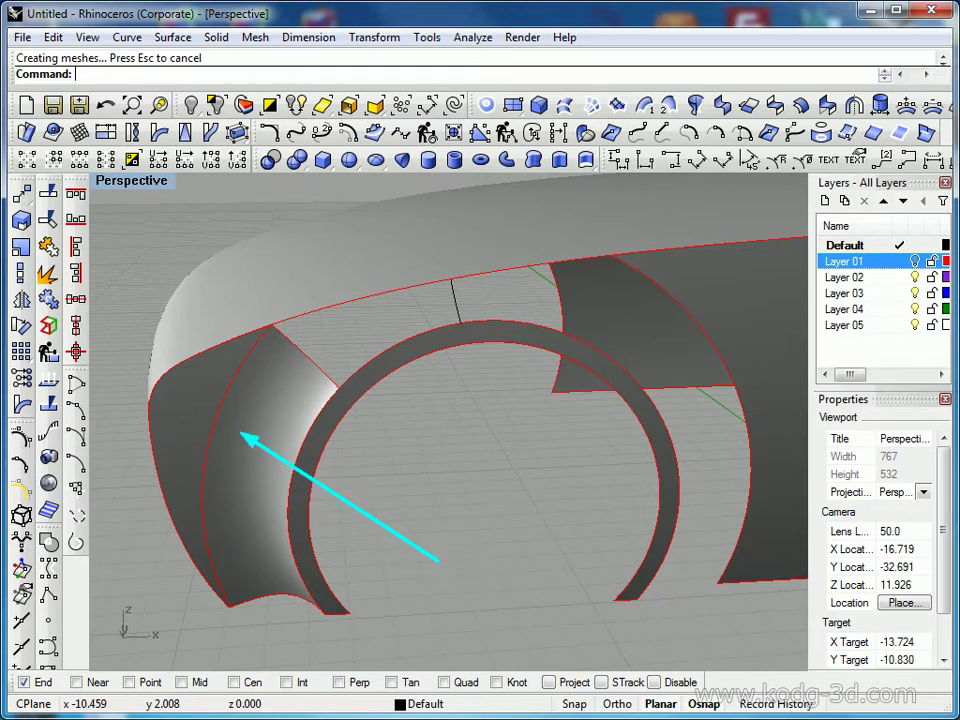
{"action": "left_click", "coordinate": [231, 264]}
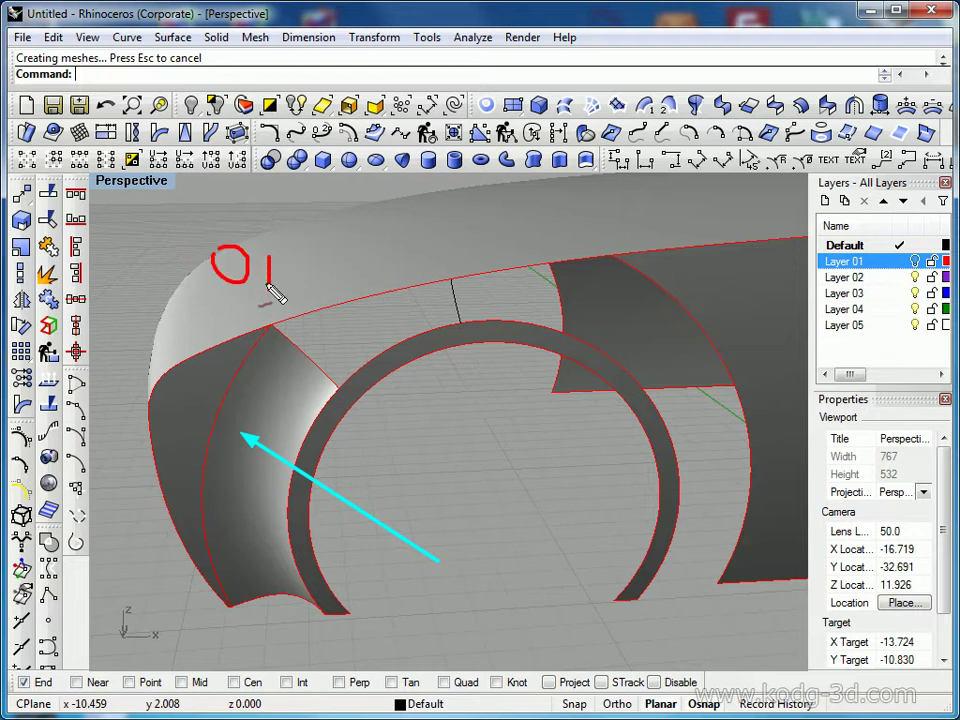
{"action": "left_click_drag", "start_coordinate": [289, 268], "coordinate": [267, 273]}
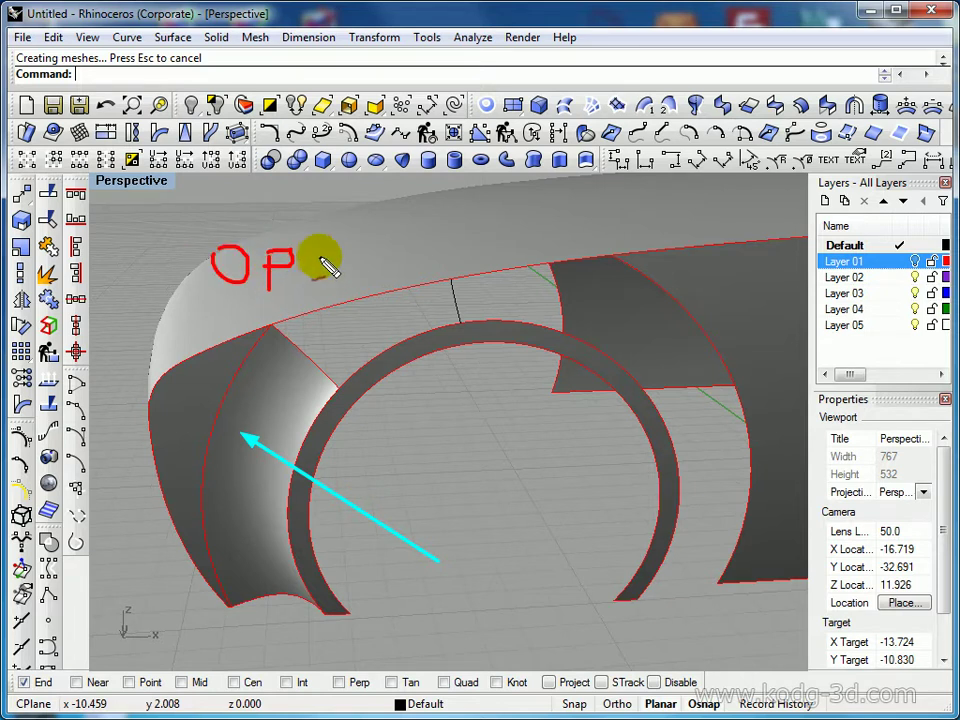
{"action": "left_click_drag", "start_coordinate": [316, 237], "coordinate": [345, 291]}
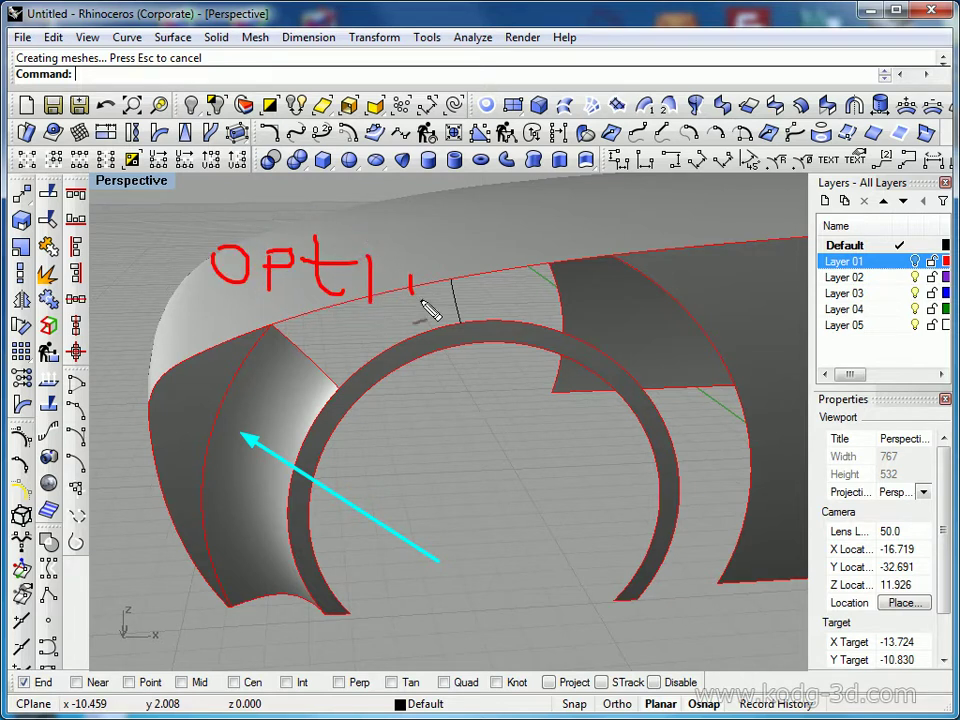
{"action": "mouse_move", "coordinate": [435, 287]}
{"action": "left_mouse_down"}
{"action": "mouse_move", "coordinate": [411, 283]}
{"action": "mouse_move", "coordinate": [409, 267]}
{"action": "left_mouse_up"}
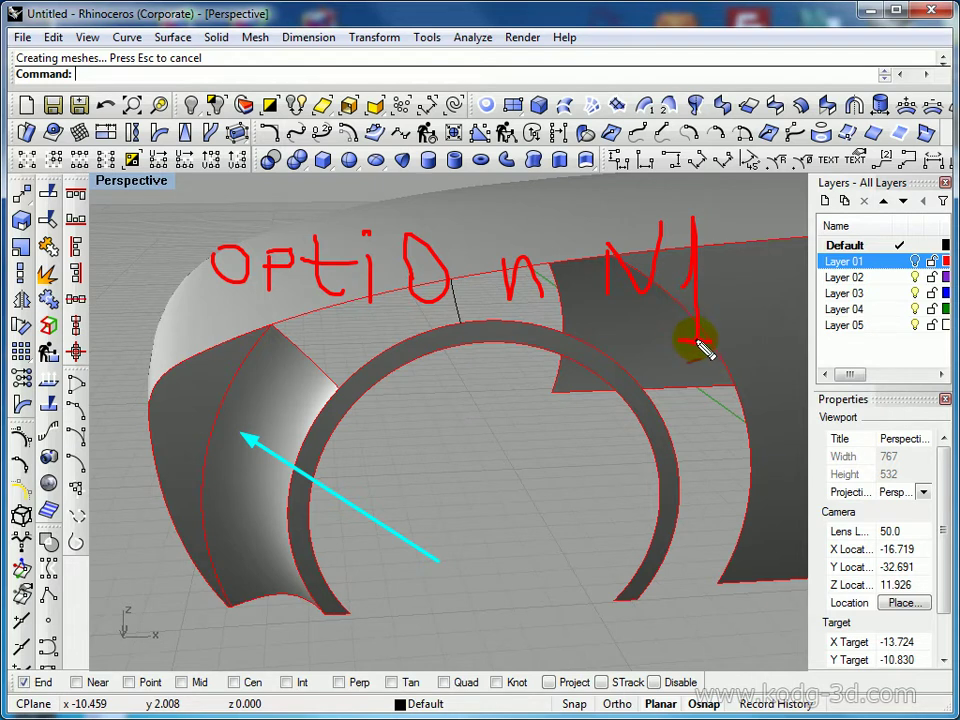
Duplicate the blend surface's lower and upper end edges as curves
{"action": "mouse_move", "coordinate": [372, 400]}
{"action": "right_mouse_down"}
{"action": "mouse_move", "coordinate": [461, 379]}
{"action": "mouse_move", "coordinate": [461, 401]}
{"action": "mouse_move", "coordinate": [386, 403]}
{"action": "right_mouse_up"}
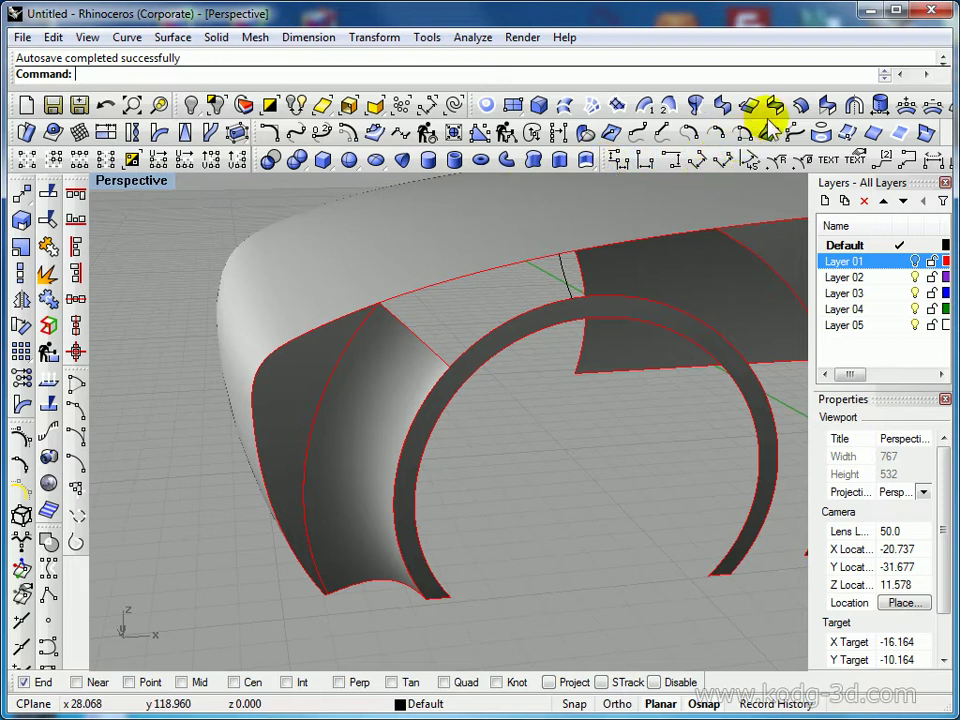
{"action": "left_click", "coordinate": [925, 140]}
{"action": "left_click", "coordinate": [377, 590]}
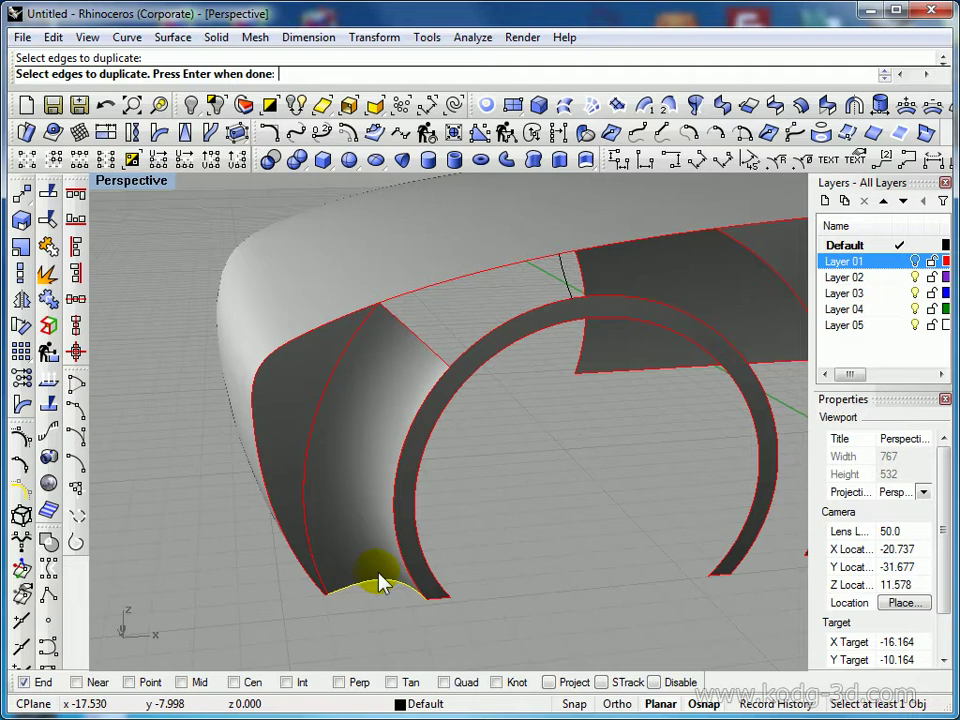
{"action": "key", "text": "Return"}
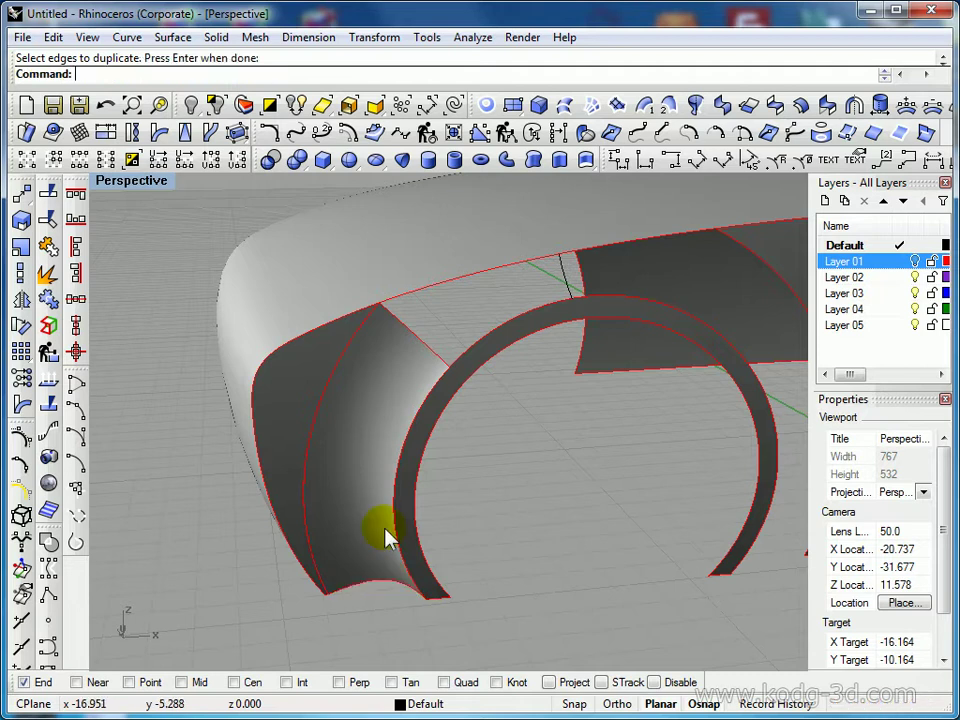
{"action": "right_click", "coordinate": [454, 326]}
{"action": "left_click", "coordinate": [399, 321]}
{"action": "key", "text": "Return"}
Hide the blend surface and the front body side surface next to it
{"action": "left_click", "coordinate": [358, 357]}
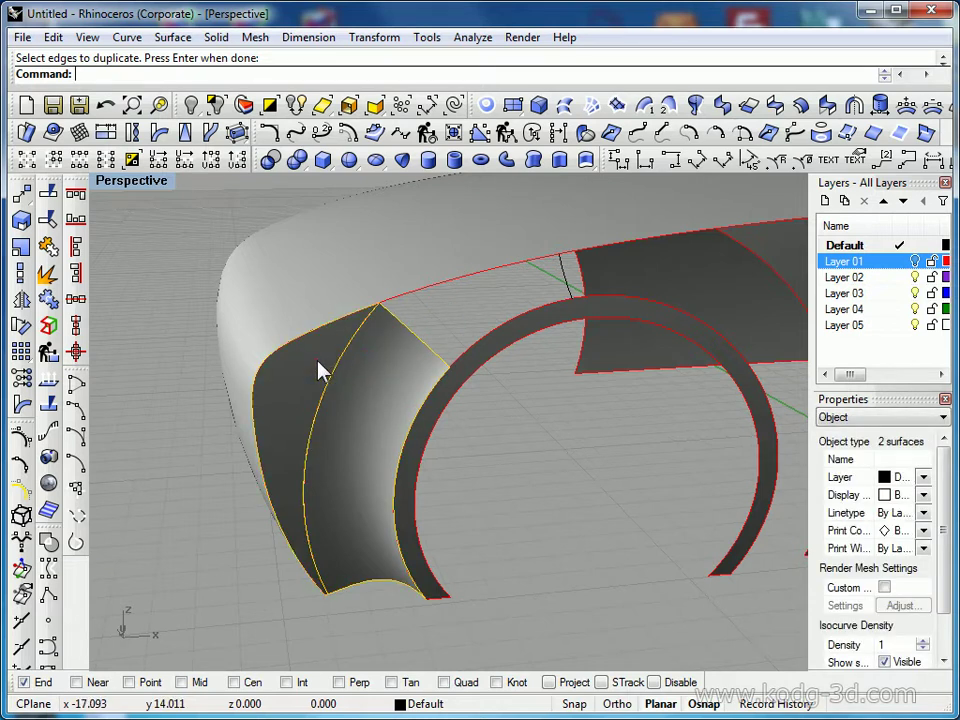
{"action": "left_click", "coordinate": [189, 103]}
{"action": "right_click_drag", "start_coordinate": [385, 410], "coordinate": [472, 430]}
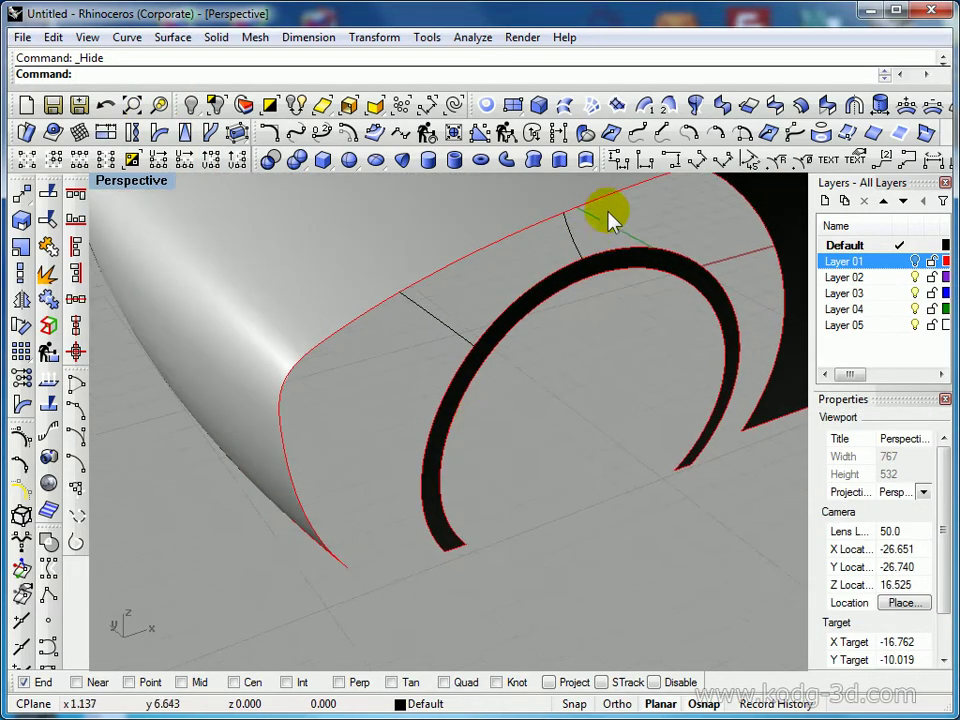
Draw an interpolated curve with End snap from the body edge's lower front corner to the arch ring's lower outer corner
{"action": "left_click", "coordinate": [47, 645]}
{"action": "left_click", "coordinate": [348, 568]}
{"action": "left_click", "coordinate": [439, 561]}
{"action": "right_click", "coordinate": [442, 561]}
Show the lower curve's control points and raise its two middle points to arch it gently upward
{"action": "left_click", "coordinate": [393, 568]}
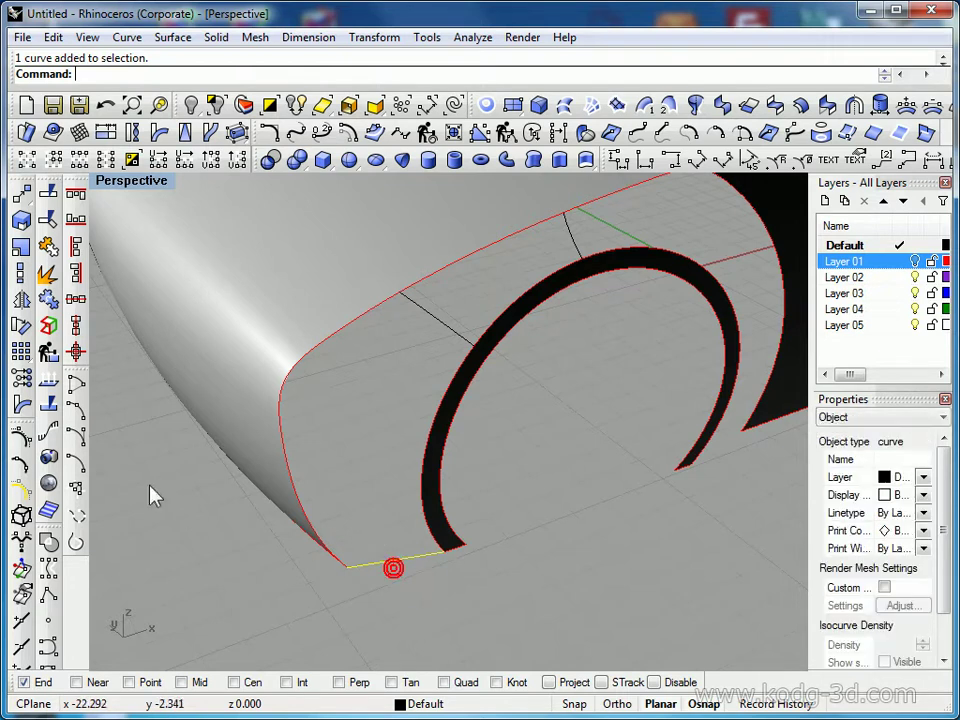
{"action": "left_click", "coordinate": [24, 443]}
{"action": "scroll", "coordinate": [440, 580], "scroll_direction": "up", "scroll_amount": 5}
{"action": "left_click_drag", "start_coordinate": [431, 536], "coordinate": [431, 536]}
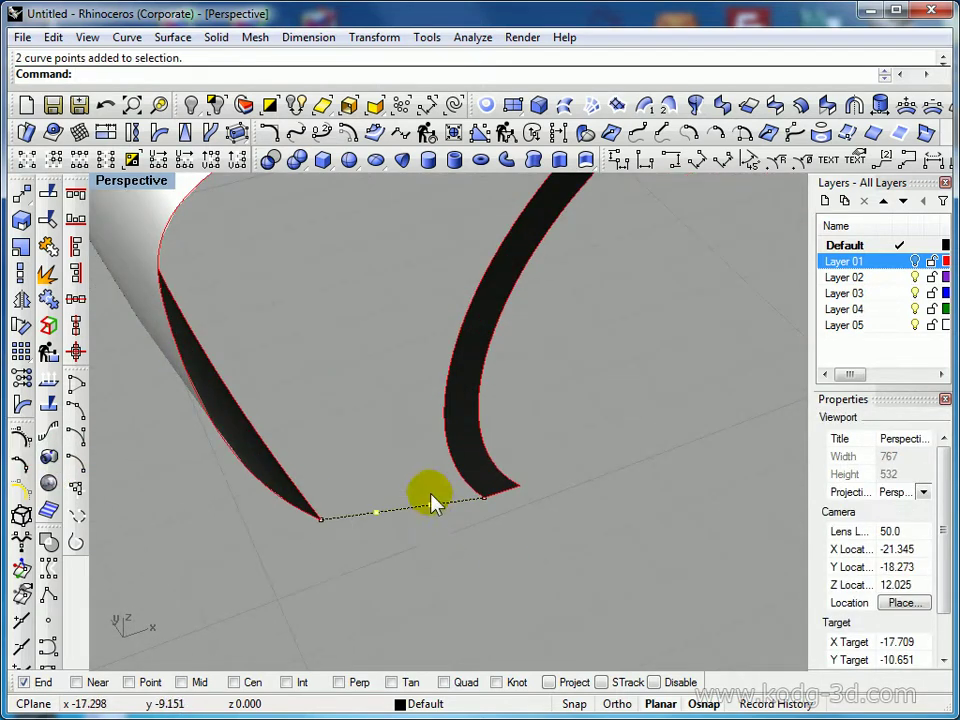
{"action": "scroll", "coordinate": [433, 471], "scroll_direction": "up", "scroll_amount": 5}
{"action": "left_click_drag", "start_coordinate": [439, 435], "coordinate": [441, 412]}
{"action": "right_click_drag", "start_coordinate": [448, 446], "coordinate": [490, 460]}
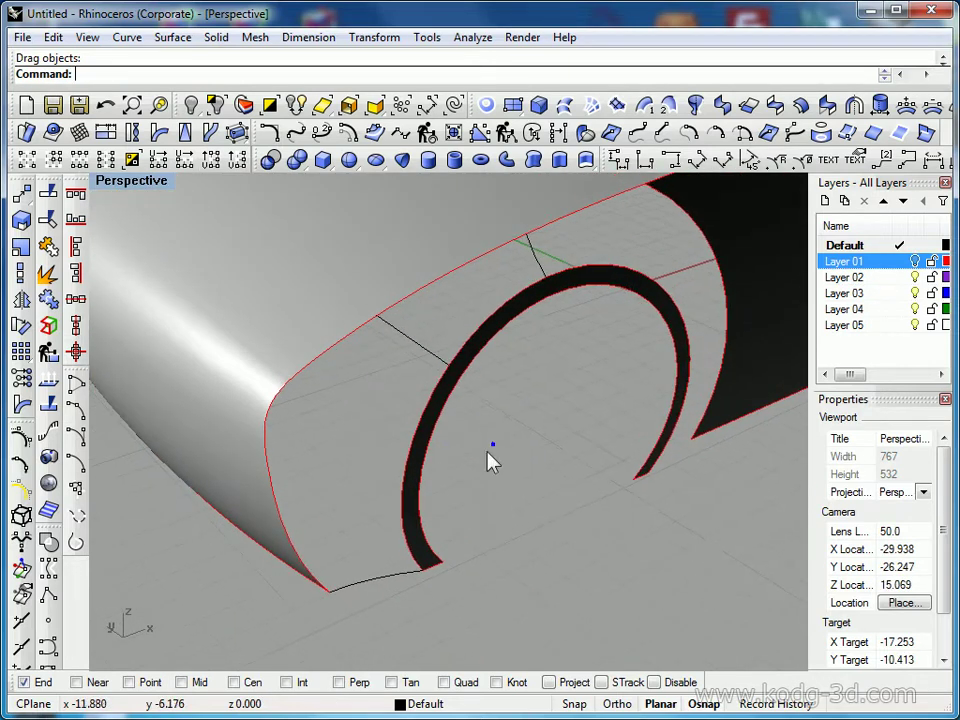
Sweep the front transition surface along the body edge and arch ring's outer edge through the lower and upper-front section curves, using Do not simplify and Position rails
{"action": "left_click", "coordinate": [666, 105]}
{"action": "left_click", "coordinate": [440, 378]}
{"action": "left_click", "coordinate": [331, 357]}
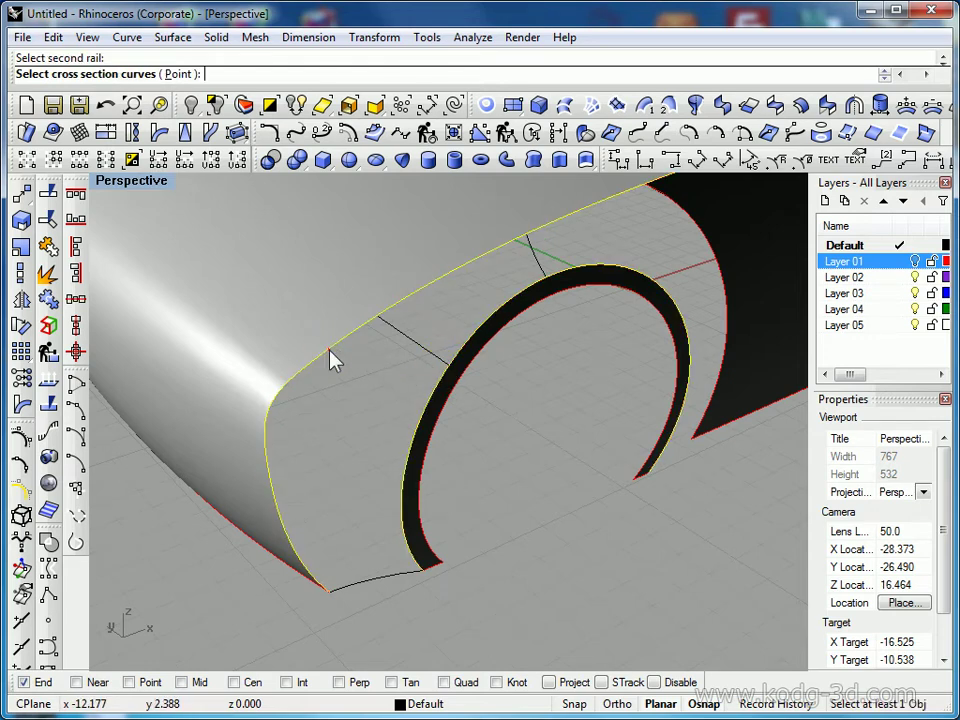
{"action": "left_click", "coordinate": [396, 343]}
{"action": "key", "text": "Return"}
{"action": "right_click_drag", "start_coordinate": [343, 546], "coordinate": [130, 410]}
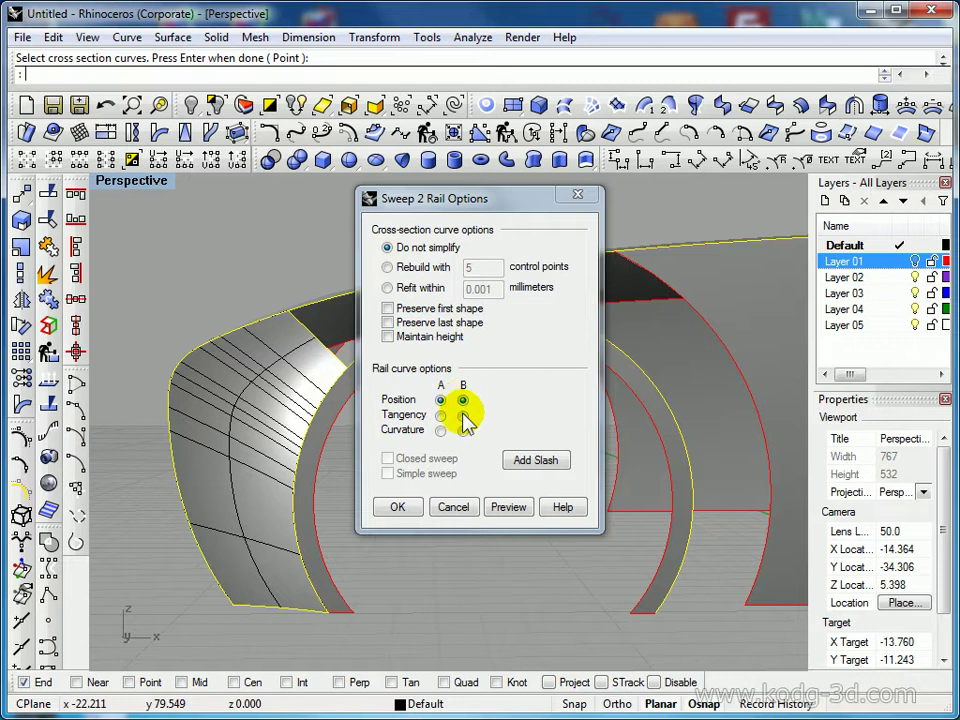
{"action": "left_click", "coordinate": [398, 506]}
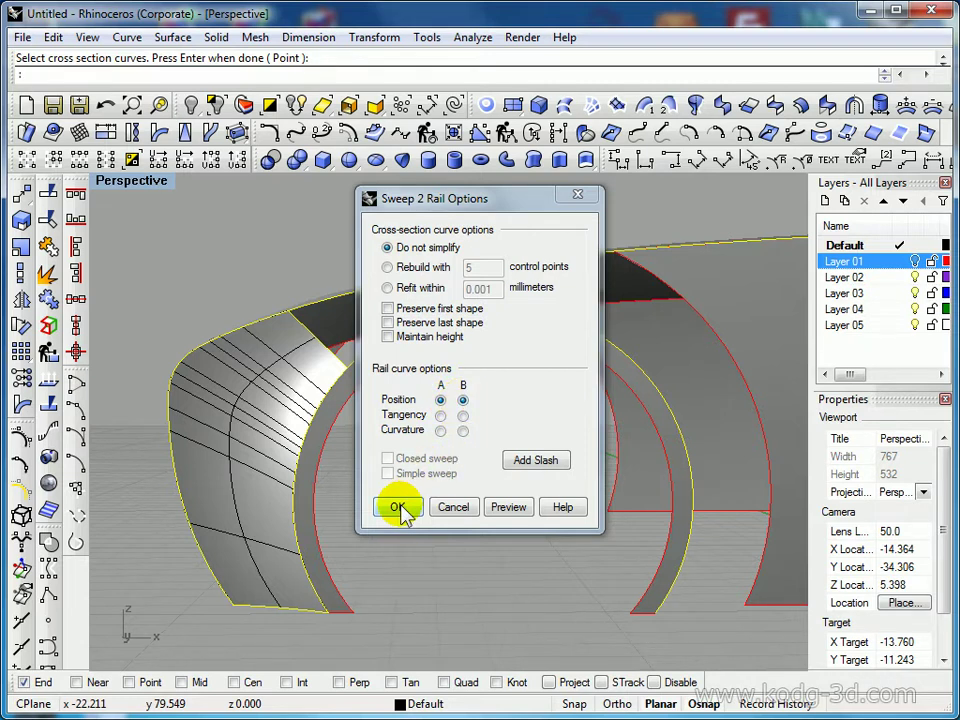
{"action": "left_click", "coordinate": [387, 287]}
{"action": "left_click", "coordinate": [516, 509]}
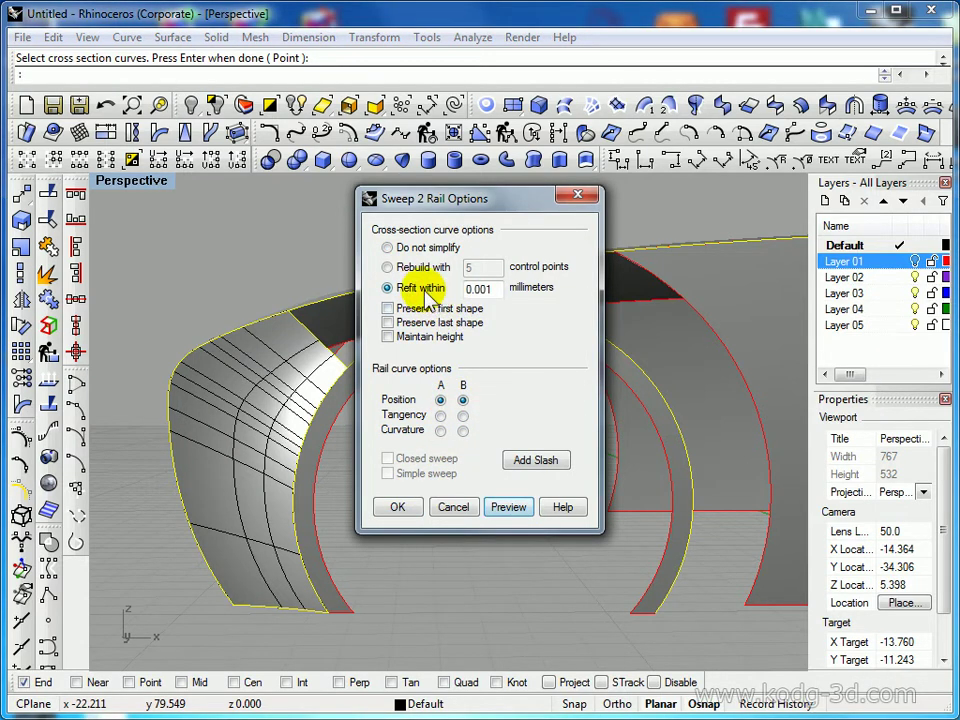
{"action": "left_click", "coordinate": [508, 508]}
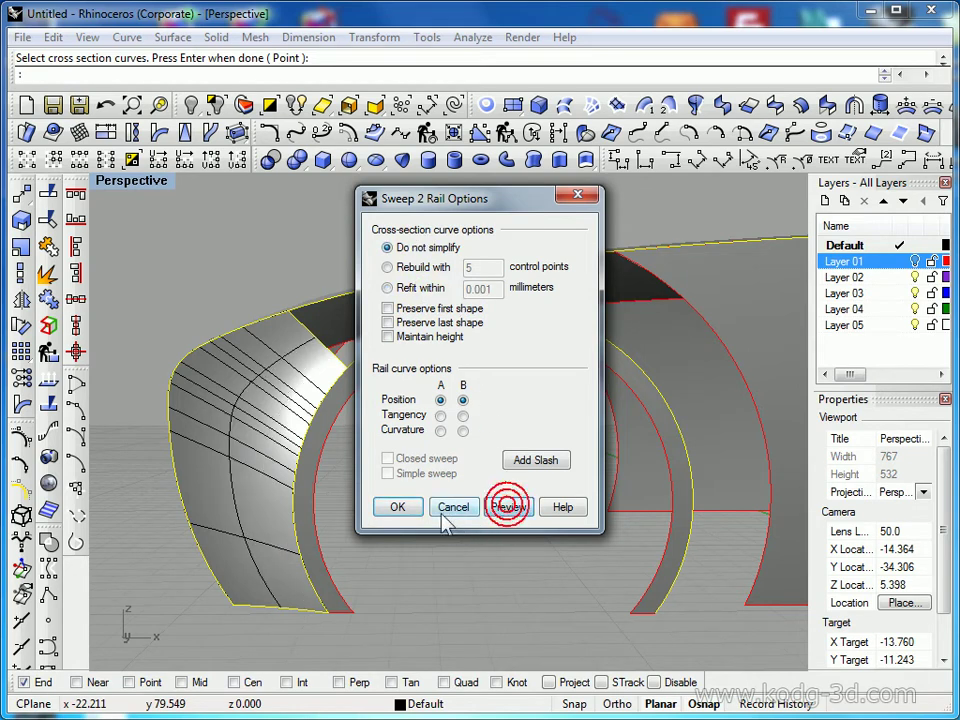
{"action": "left_click", "coordinate": [398, 507]}
Examine the new front transition surface with Zebra analysis from several angles, and close the analysis
{"action": "right_click_drag", "start_coordinate": [439, 516], "coordinate": [345, 439]}
{"action": "left_click", "coordinate": [360, 444]}
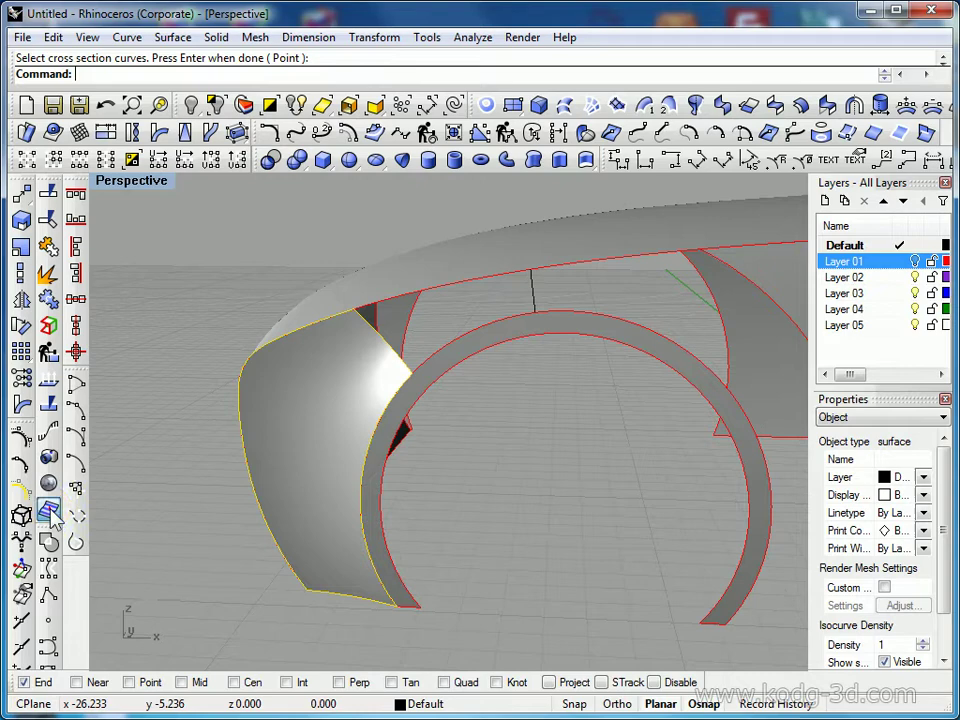
{"action": "left_click", "coordinate": [48, 511]}
{"action": "right_click_drag", "start_coordinate": [210, 546], "coordinate": [358, 510]}
{"action": "left_click", "coordinate": [469, 277]}
{"action": "right_click_drag", "start_coordinate": [289, 480], "coordinate": [580, 255]}
{"action": "left_click", "coordinate": [528, 238]}
{"action": "right_click_drag", "start_coordinate": [551, 403], "coordinate": [611, 443]}
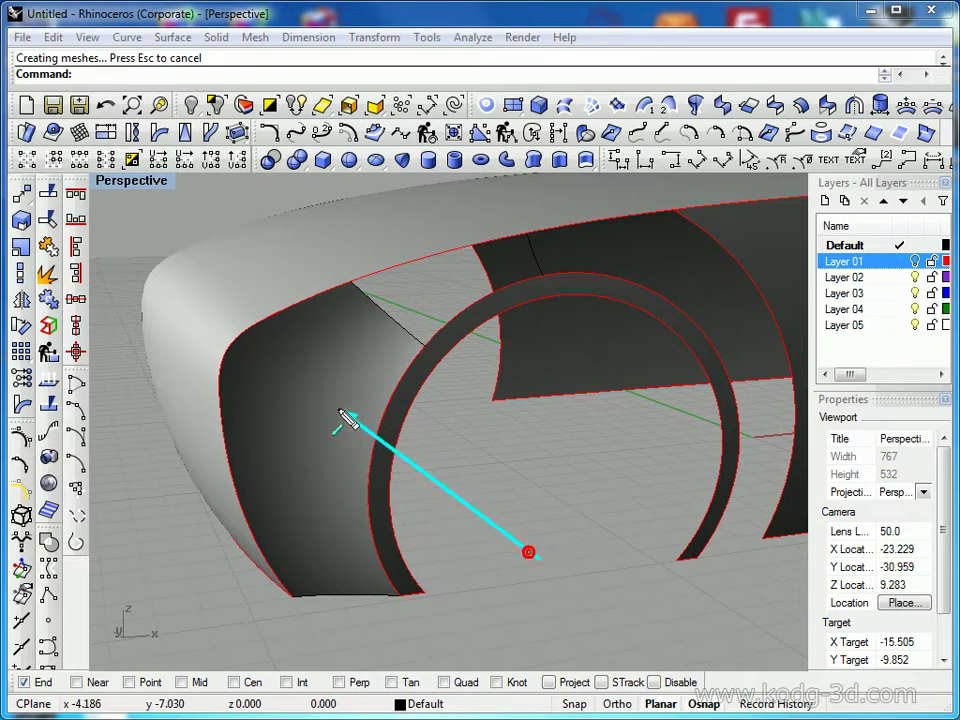
{"action": "left_click_drag", "start_coordinate": [300, 232], "coordinate": [289, 286]}
{"action": "left_click_drag", "start_coordinate": [305, 229], "coordinate": [338, 290]}
{"action": "left_click_drag", "start_coordinate": [378, 230], "coordinate": [406, 258]}
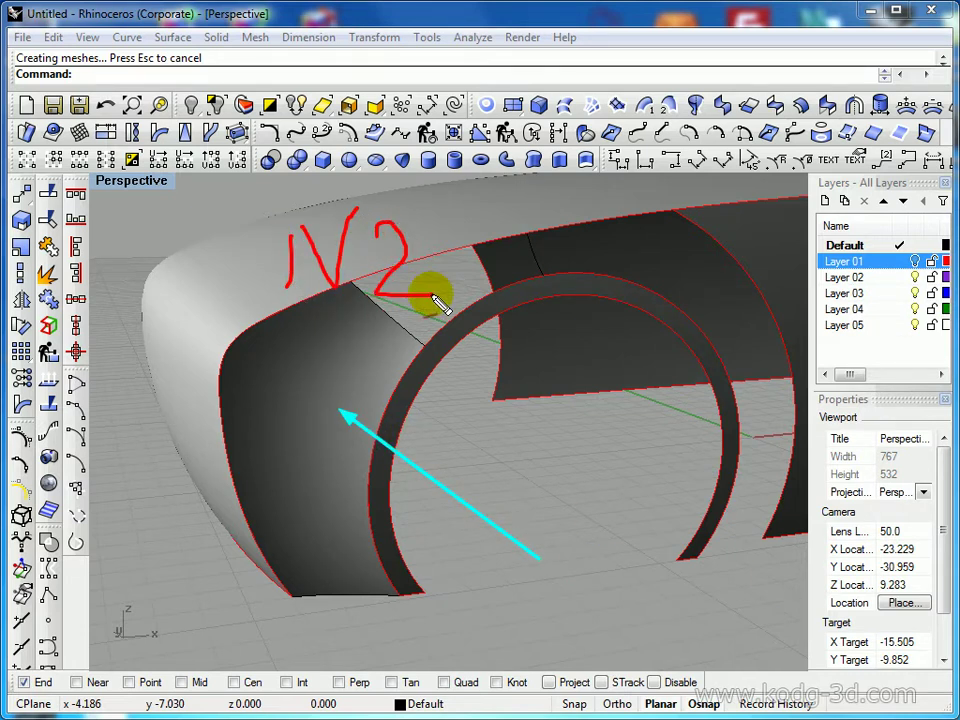
{"action": "key", "text": "Escape"}
In the Front view, offset the arch ring's outer edge outward through a point about 3.7 mm behind the ring
{"action": "mouse_move", "coordinate": [452, 375]}
{"action": "right_mouse_down", "text": "shift"}
{"action": "mouse_move", "coordinate": [362, 441]}
{"action": "mouse_move", "coordinate": [365, 452]}
{"action": "right_mouse_up", "text": "shift"}
{"action": "right_click_drag", "start_coordinate": [450, 437], "coordinate": [495, 400]}
{"action": "double_click", "coordinate": [130, 179]}
{"action": "right_click_drag", "start_coordinate": [339, 489], "coordinate": [270, 495]}
{"action": "scroll", "coordinate": [270, 495], "scroll_direction": "down", "scroll_amount": 15}
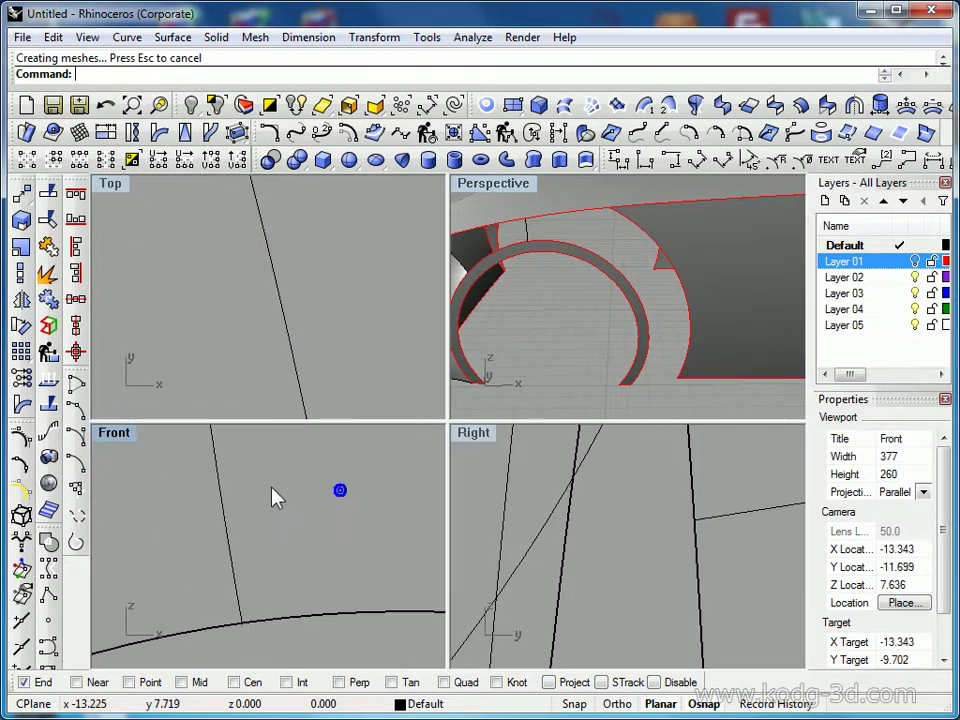
{"action": "right_click_drag", "start_coordinate": [338, 530], "coordinate": [254, 512]}
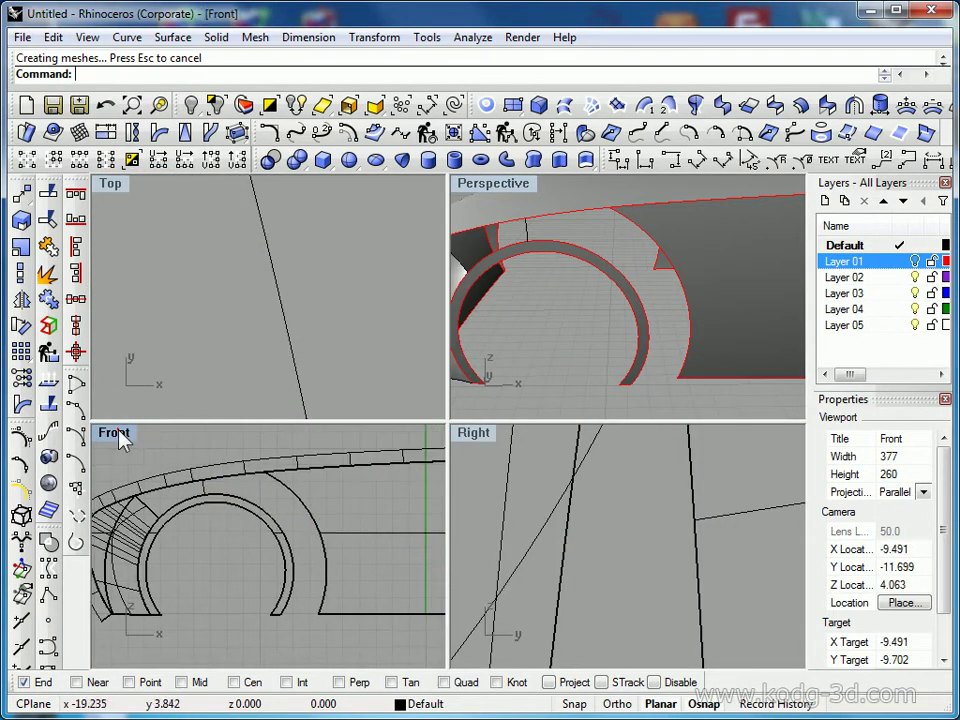
{"action": "double_click", "coordinate": [116, 436]}
{"action": "left_click", "coordinate": [322, 136]}
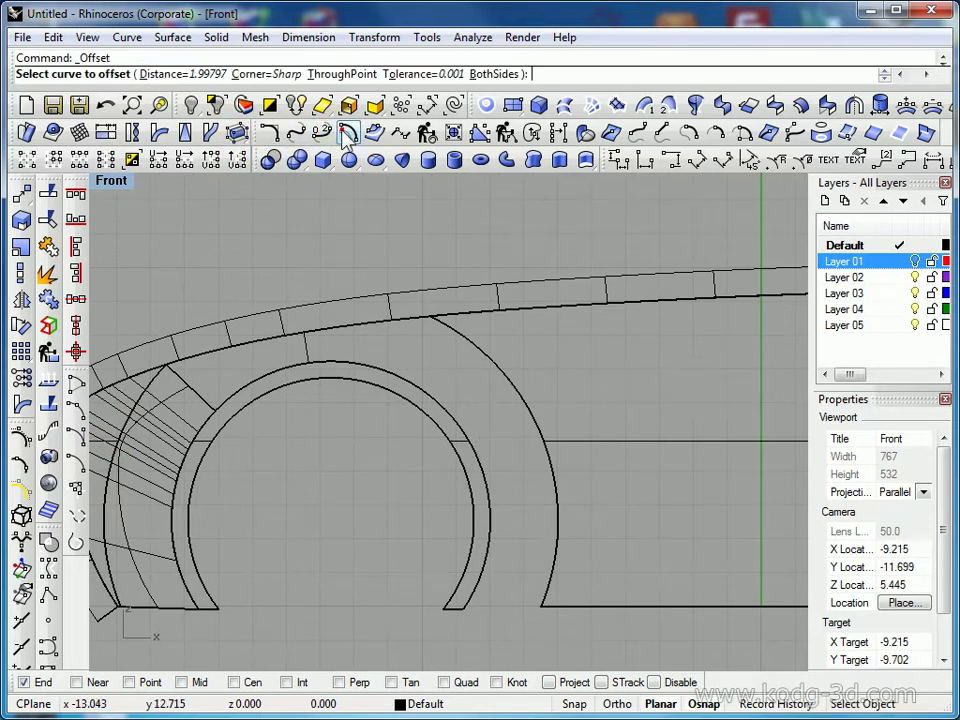
{"action": "left_click", "coordinate": [330, 74]}
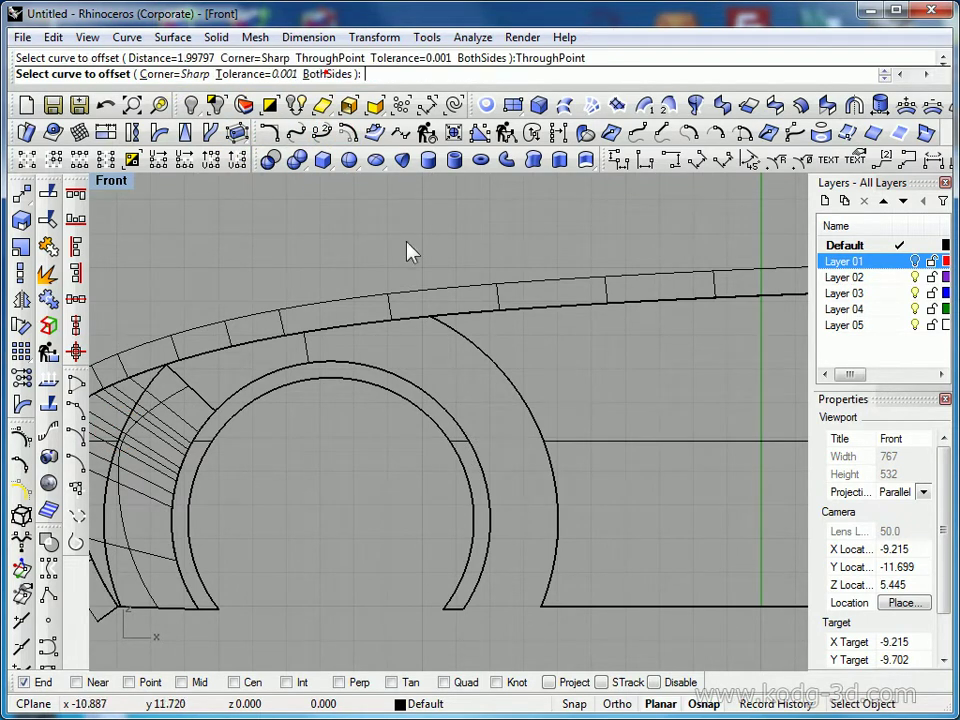
{"action": "left_click", "coordinate": [486, 470]}
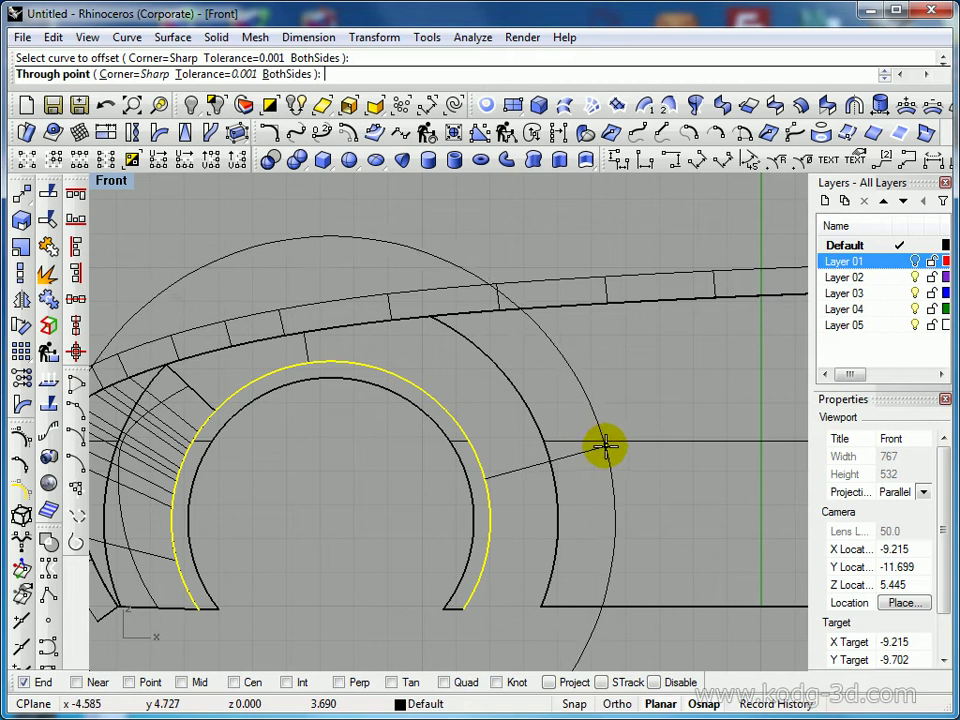
{"action": "left_click", "coordinate": [606, 446]}
Trim the rear body side surface back to the offset curve, and delete the curve
{"action": "left_click", "coordinate": [607, 450]}
{"action": "left_click", "coordinate": [50, 218]}
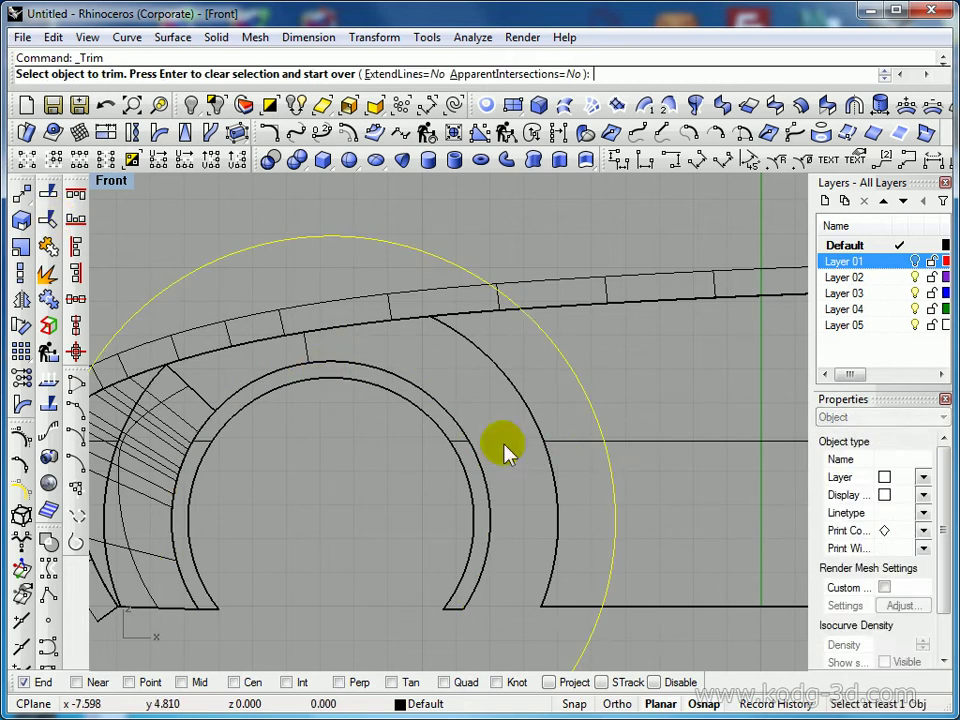
{"action": "left_click", "coordinate": [547, 446]}
{"action": "left_click", "coordinate": [580, 484]}
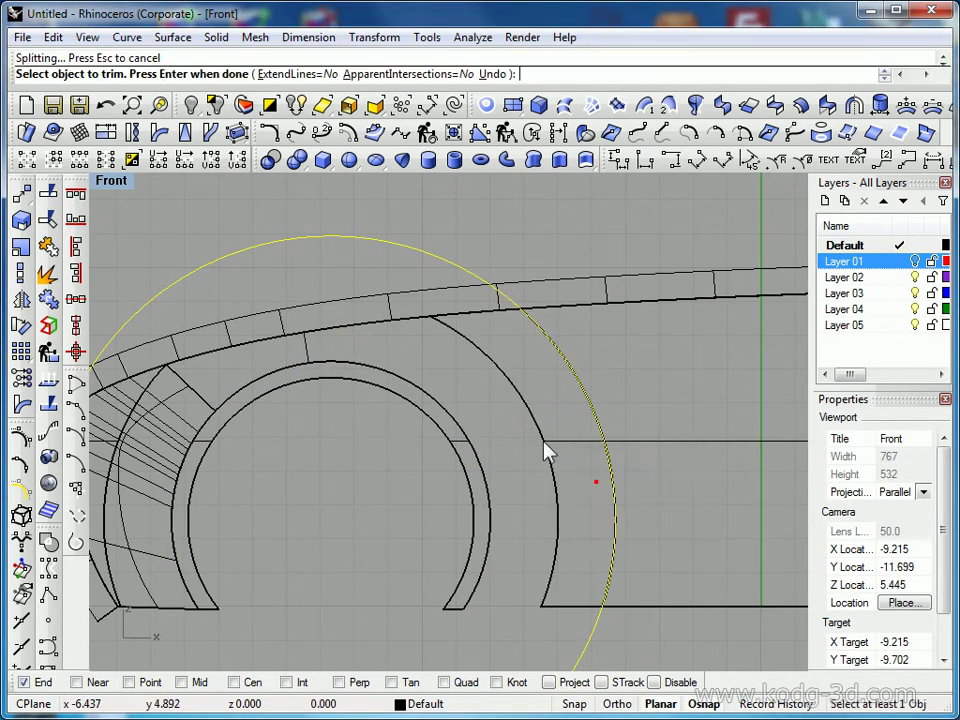
{"action": "left_click", "coordinate": [549, 448]}
{"action": "right_click", "coordinate": [551, 446]}
{"action": "key", "text": "Delete"}
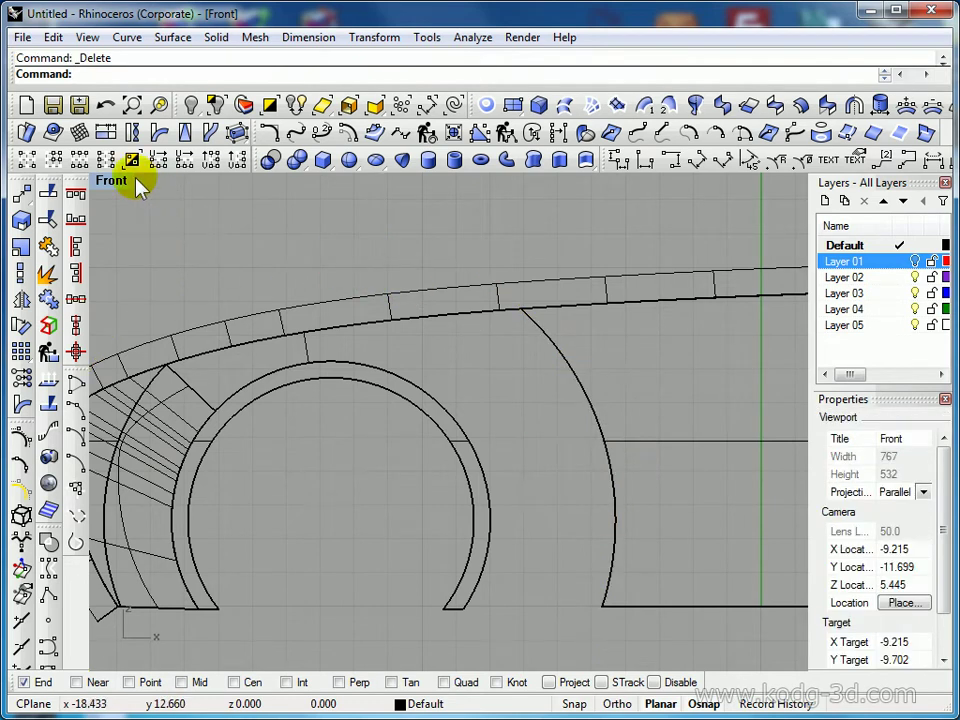
In the maximized Perspective view, start a surface blend from the rear body side's trimmed edge to the arch ring's outer edge
{"action": "double_click", "coordinate": [134, 181]}
{"action": "double_click", "coordinate": [499, 180]}
{"action": "right_click_drag", "start_coordinate": [499, 201], "coordinate": [643, 234]}
{"action": "left_click", "coordinate": [782, 101]}
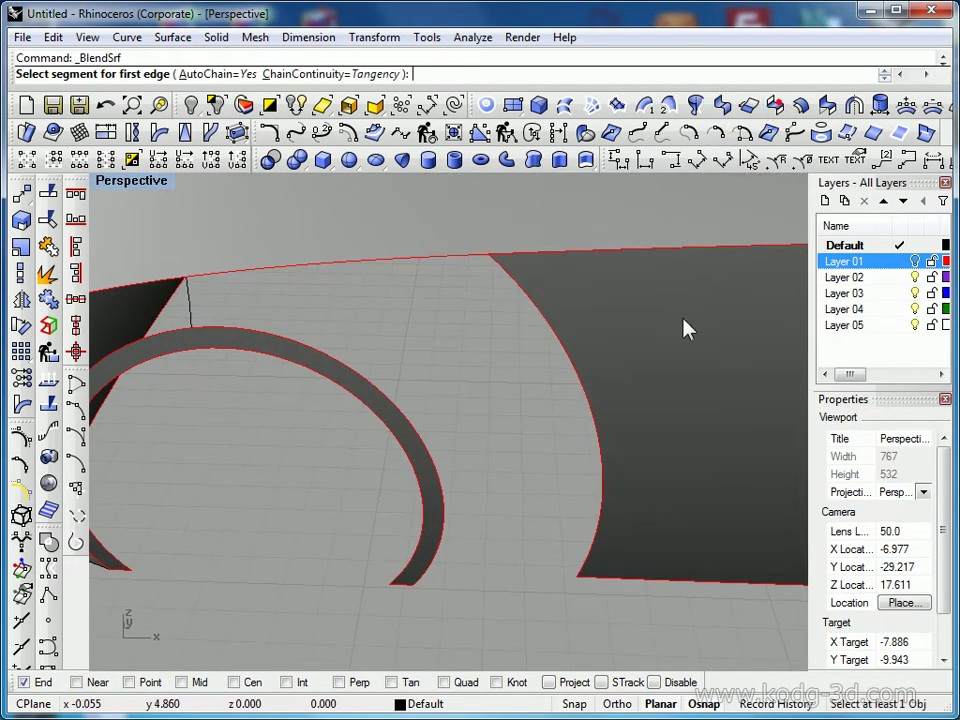
{"action": "left_click", "coordinate": [590, 542]}
{"action": "left_click", "coordinate": [427, 585]}
{"action": "key", "text": "Return"}
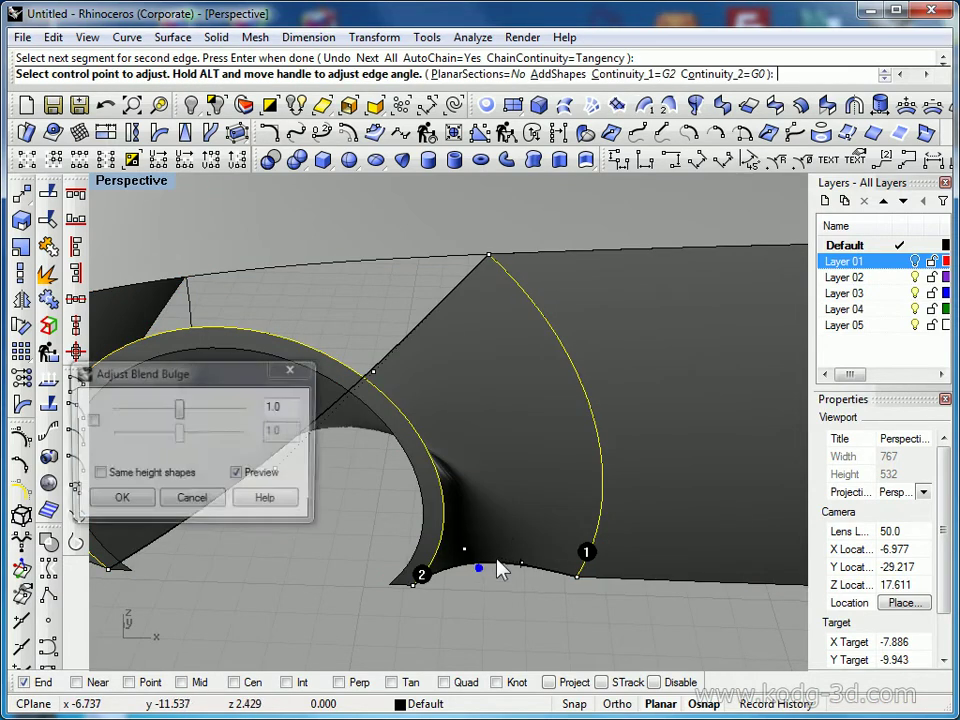
Slide the blend's far end along the arch ring from its lower front corner to the ring's upper rear part
{"action": "right_click_drag", "start_coordinate": [406, 355], "coordinate": [622, 376]}
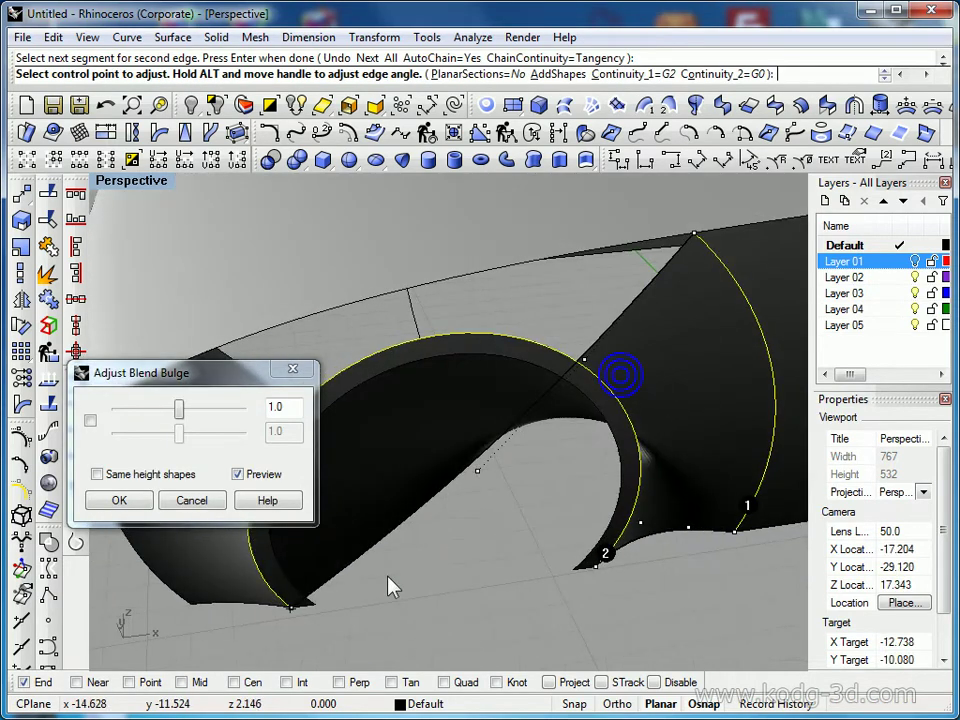
{"action": "right_click_drag", "start_coordinate": [388, 576], "coordinate": [560, 506]}
{"action": "left_click", "coordinate": [419, 630]}
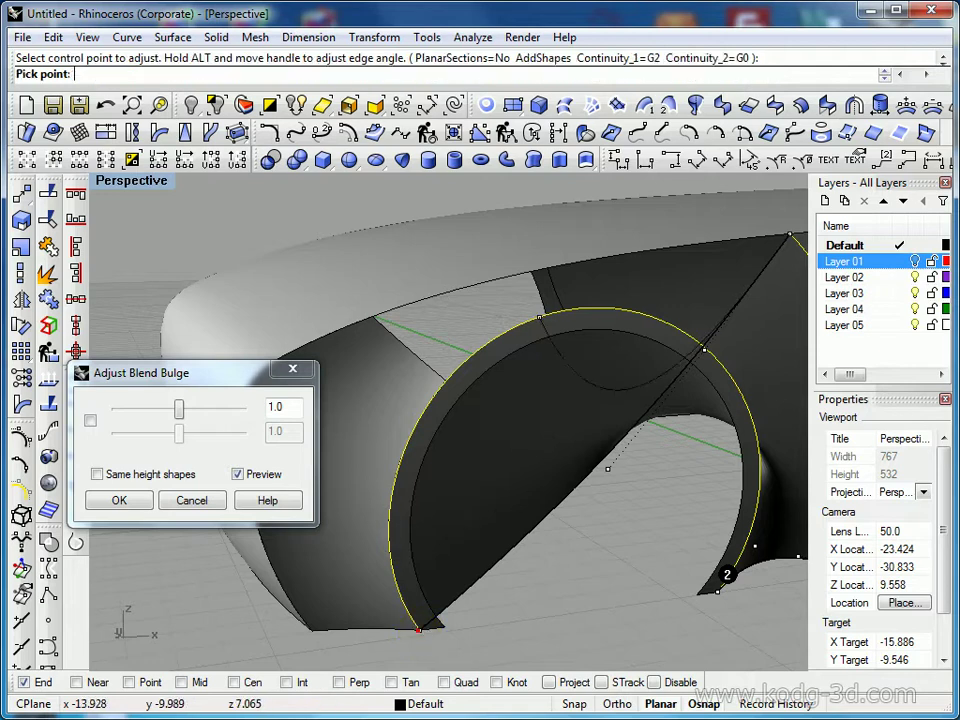
{"action": "left_click", "coordinate": [790, 237]}
Straighten the blend's lower edge with its shape handles, keep the bulge at 1.0, and accept the blend
{"action": "right_click_drag", "start_coordinate": [723, 333], "coordinate": [486, 367], "text": "shift"}
{"action": "right_click_drag", "start_coordinate": [600, 390], "coordinate": [580, 434]}
{"action": "right_click_drag", "start_coordinate": [649, 445], "coordinate": [436, 385], "text": "shift"}
{"action": "left_click_drag", "start_coordinate": [179, 410], "coordinate": [175, 411]}
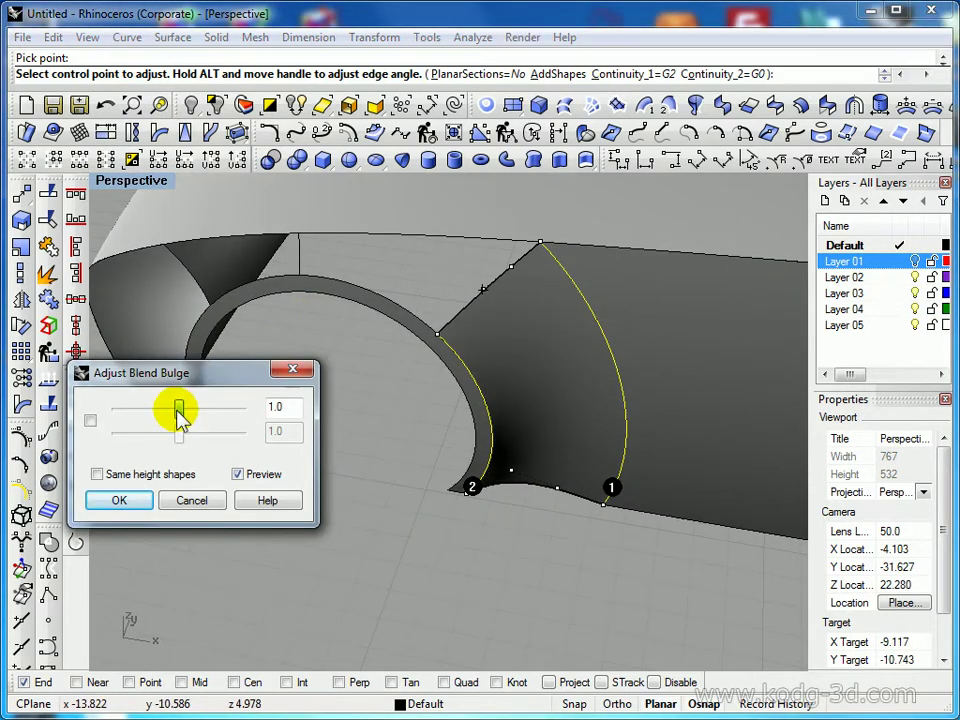
{"action": "right_click_drag", "start_coordinate": [739, 493], "coordinate": [583, 521]}
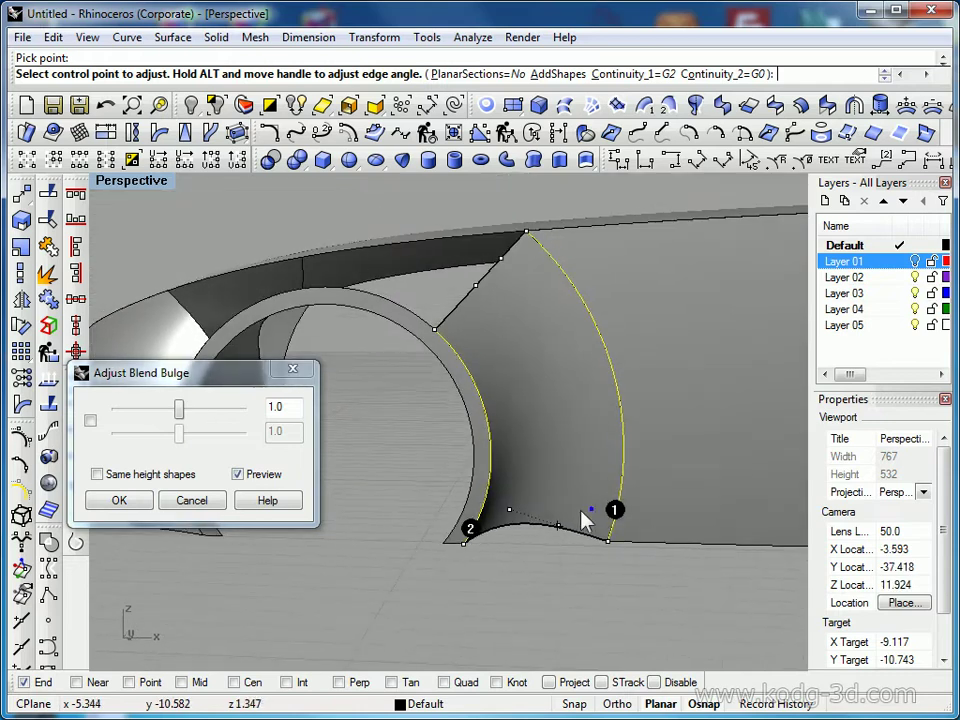
{"action": "left_click", "coordinate": [556, 525]}
{"action": "left_click", "coordinate": [466, 545]}
{"action": "right_click_drag", "start_coordinate": [531, 553], "coordinate": [545, 447]}
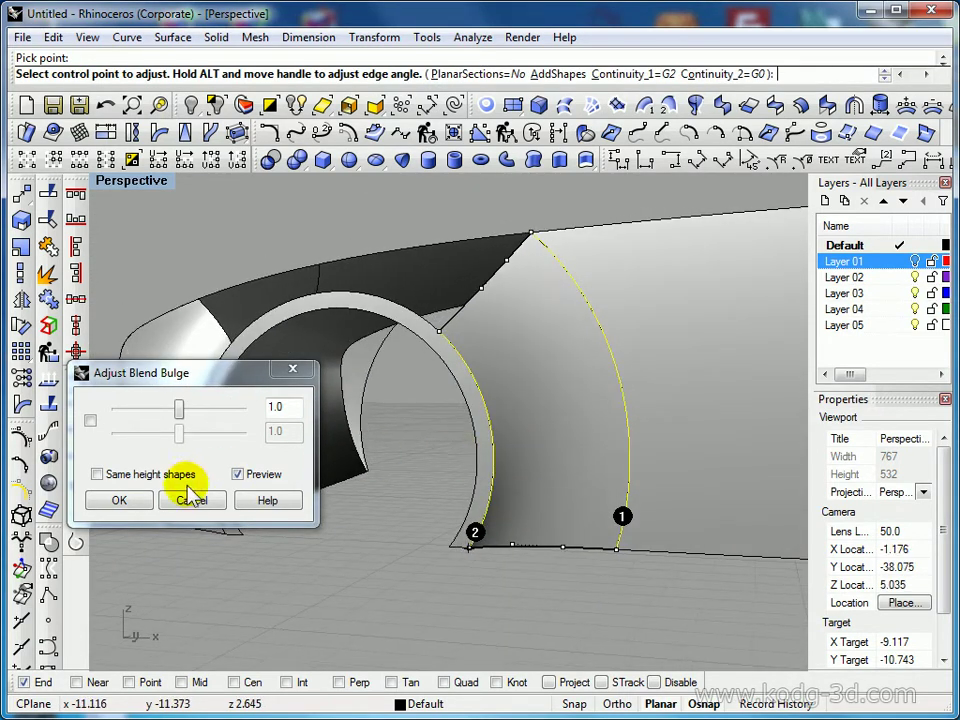
{"action": "left_click", "coordinate": [140, 500]}
Examine the transition between the rear body side and the new blend surface with Zebra analysis, and close it
{"action": "right_click_drag", "start_coordinate": [431, 454], "coordinate": [641, 556]}
{"action": "left_click_drag", "start_coordinate": [641, 556], "coordinate": [474, 474]}
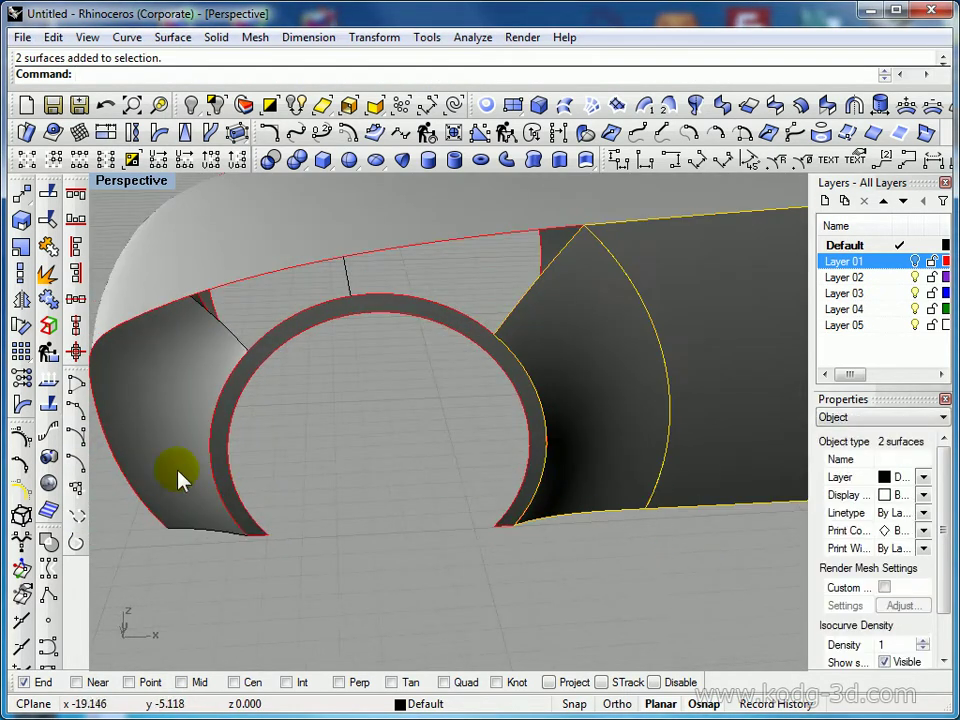
{"action": "left_click", "coordinate": [47, 510]}
{"action": "right_click_drag", "start_coordinate": [606, 506], "coordinate": [368, 476]}
{"action": "left_click_drag", "start_coordinate": [478, 240], "coordinate": [251, 216]}
{"action": "right_click_drag", "start_coordinate": [596, 345], "coordinate": [557, 320]}
{"action": "left_click", "coordinate": [301, 214]}
{"action": "right_click_drag", "start_coordinate": [330, 328], "coordinate": [539, 414]}
Sweep a surface along the body edge and arch ring between the middle section curve and the blend's upper edge, using Do not simplify and Position rails
{"action": "scroll", "coordinate": [539, 414], "scroll_direction": "up", "scroll_amount": 4}
{"action": "scroll", "coordinate": [435, 388], "scroll_direction": "up", "scroll_amount": 3}
{"action": "right_click_drag", "start_coordinate": [435, 388], "coordinate": [450, 380]}
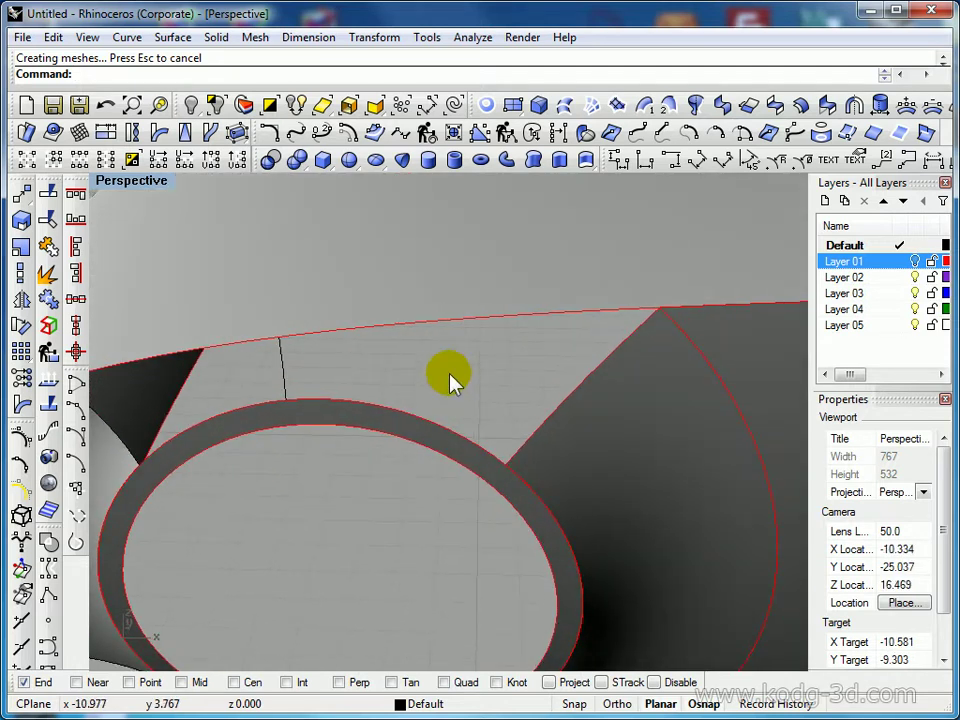
{"action": "left_click", "coordinate": [667, 105]}
{"action": "left_click", "coordinate": [305, 336]}
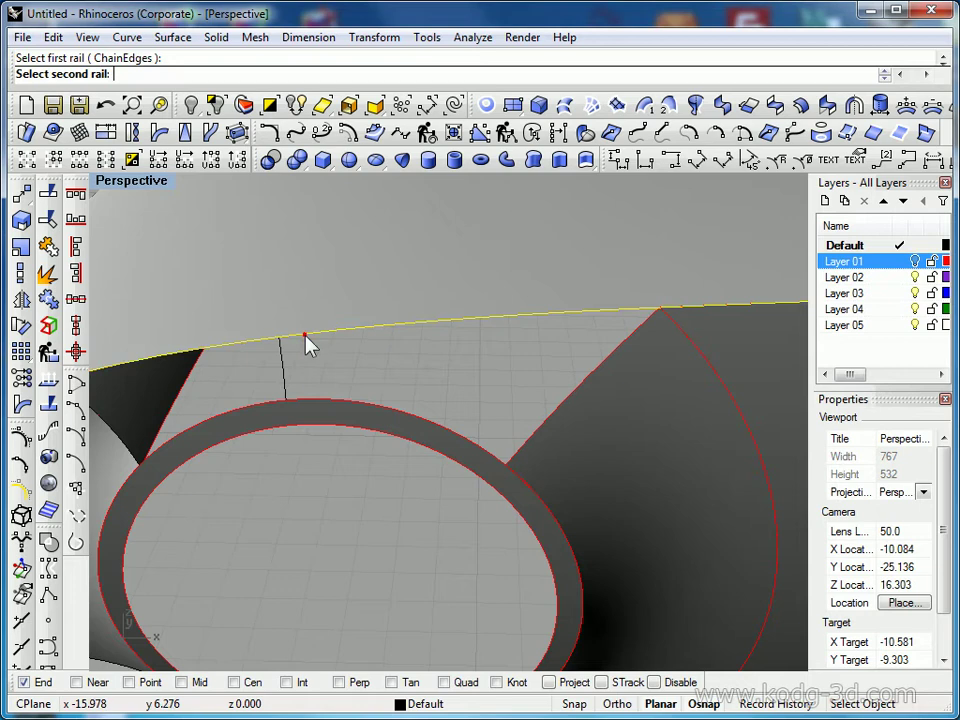
{"action": "left_click", "coordinate": [313, 406]}
{"action": "left_click", "coordinate": [567, 411]}
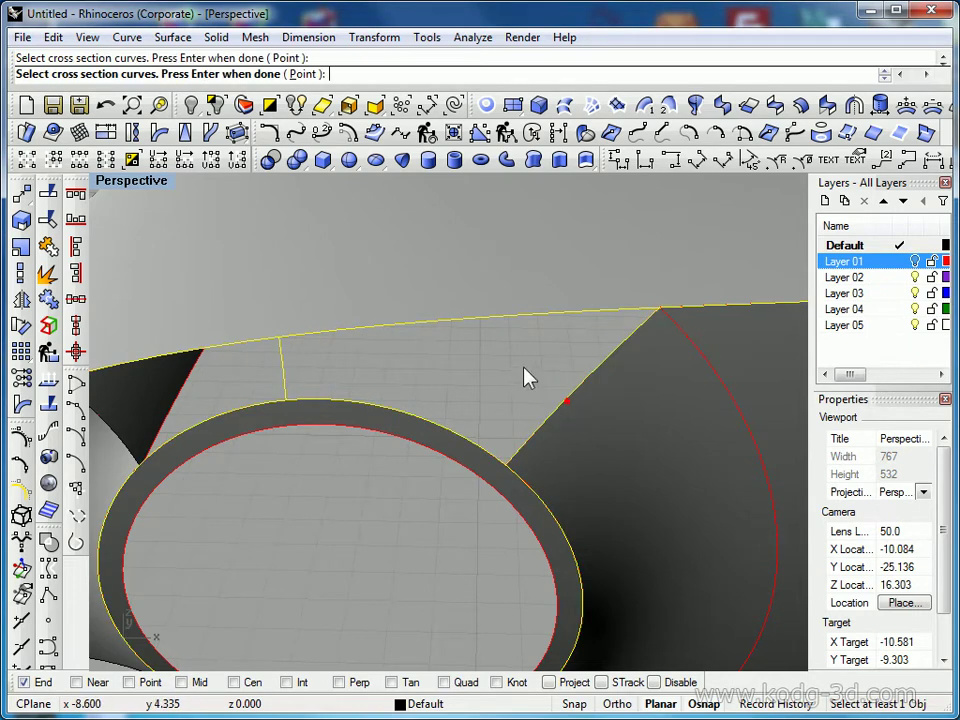
{"action": "key", "text": "Return"}
{"action": "left_click_drag", "start_coordinate": [454, 199], "coordinate": [700, 450]}
{"action": "right_click_drag", "start_coordinate": [647, 333], "coordinate": [558, 303]}
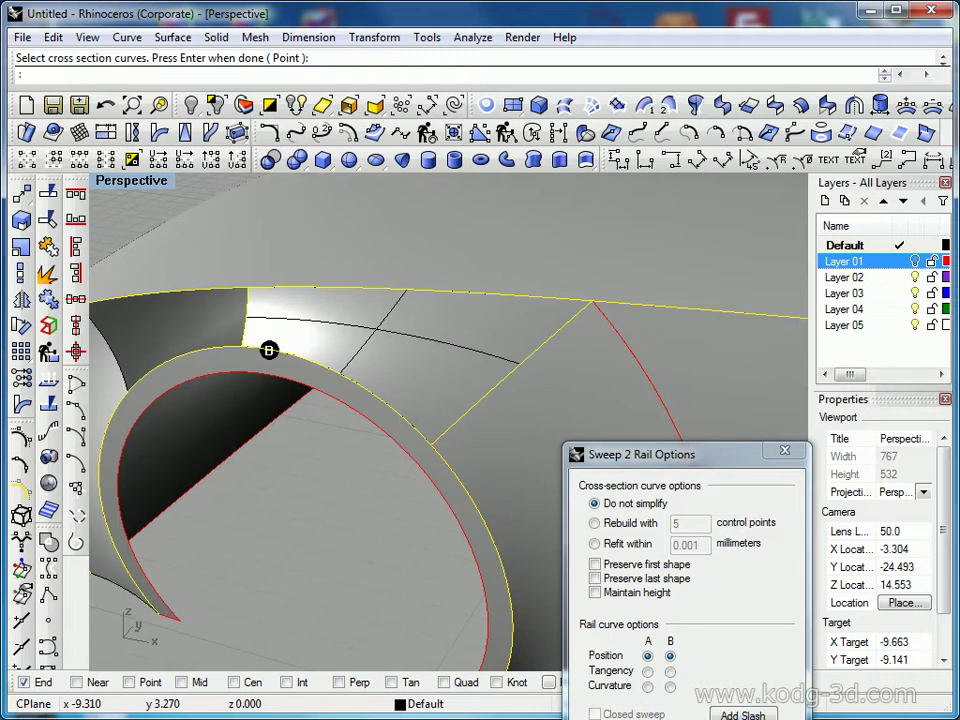
{"action": "key", "text": "Return"}
Examine the join between the swept and blend surfaces with Zebra analysis using vertical, thinner stripes, and close it
{"action": "right_click_drag", "start_coordinate": [538, 536], "coordinate": [585, 405], "text": "shift"}
{"action": "left_click", "coordinate": [488, 404]}
{"action": "left_click", "coordinate": [412, 335], "text": "shift"}
{"action": "left_click", "coordinate": [54, 507]}
{"action": "left_click", "coordinate": [251, 565]}
{"action": "left_click", "coordinate": [225, 266]}
{"action": "right_click_drag", "start_coordinate": [446, 342], "coordinate": [476, 337]}
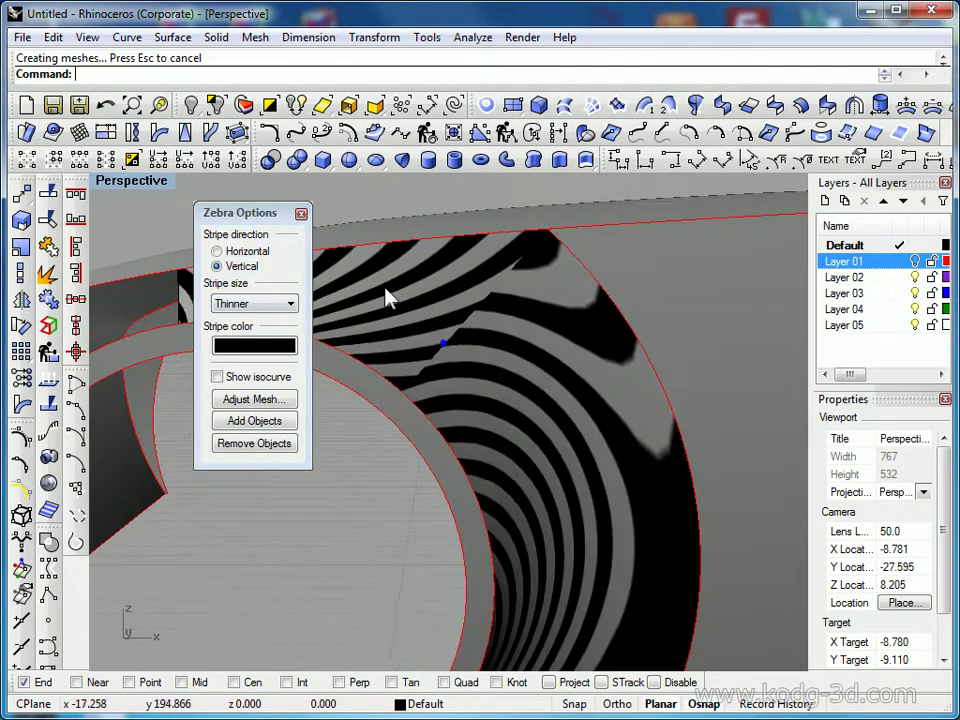
{"action": "left_click", "coordinate": [300, 213]}
{"action": "right_click_drag", "start_coordinate": [388, 306], "coordinate": [364, 392]}
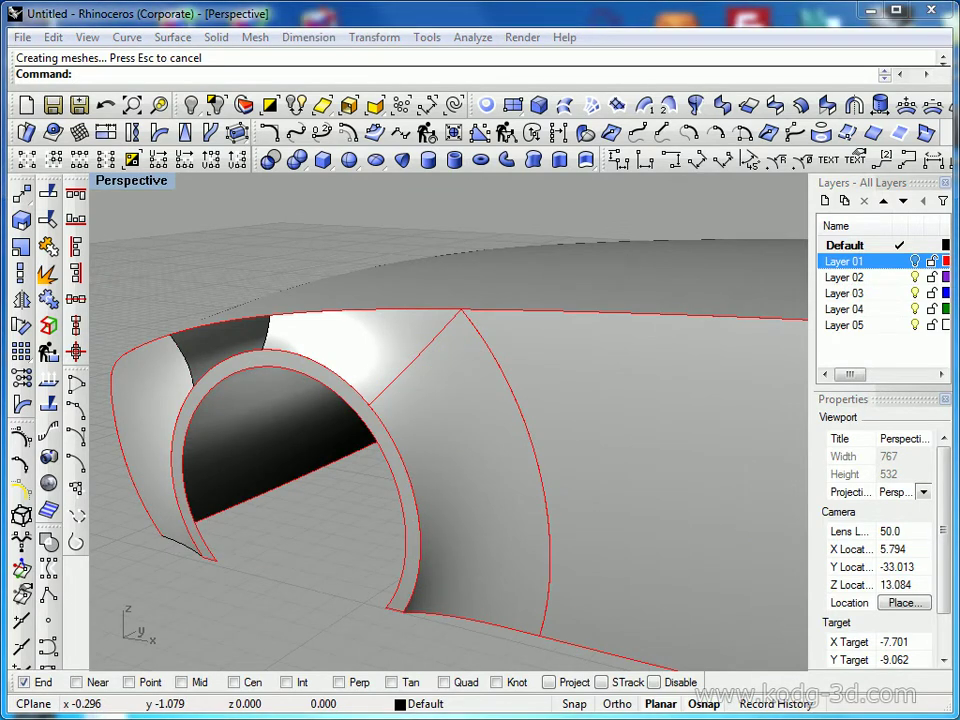
{"action": "left_click", "coordinate": [470, 413]}
{"action": "left_click", "coordinate": [425, 365]}
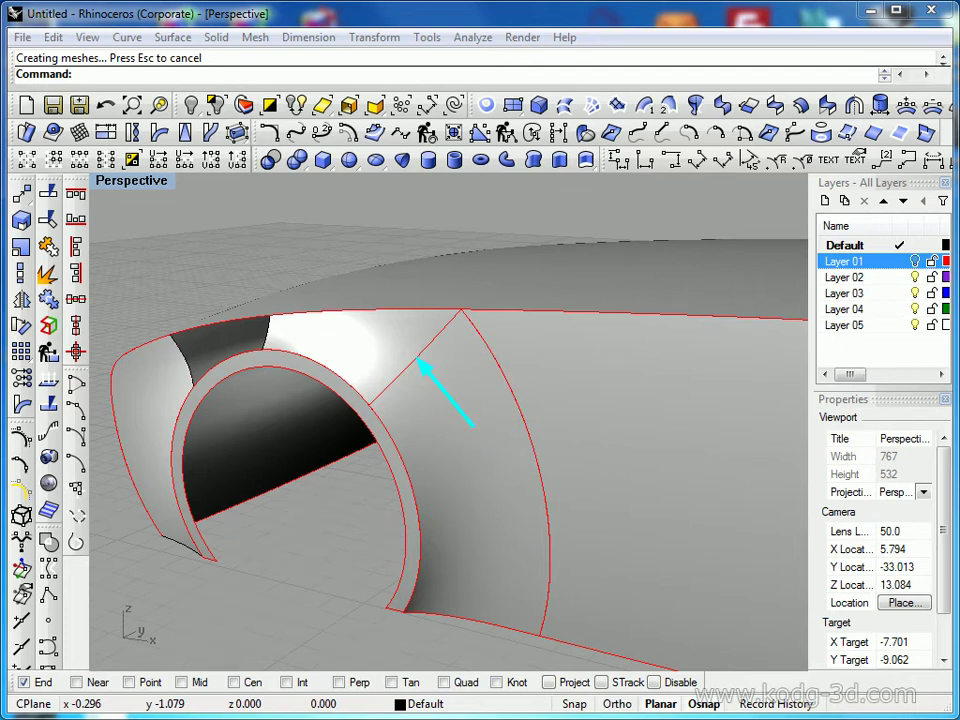
{"action": "left_click", "coordinate": [395, 296]}
{"action": "left_click", "coordinate": [434, 335]}
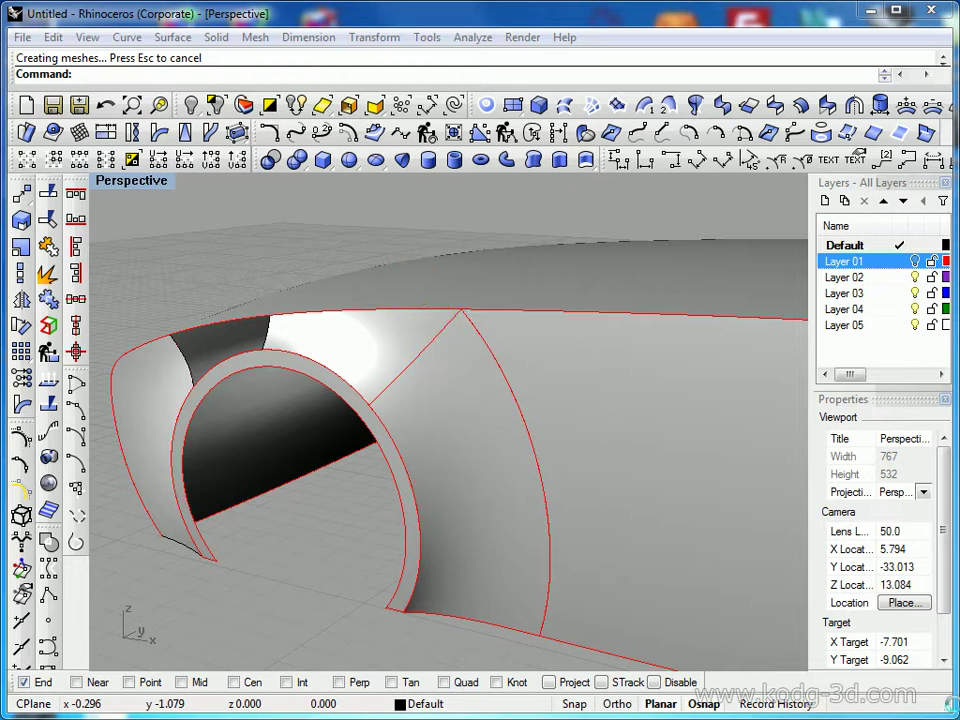
Delete the swept surface above the rear half of the arch ring
{"action": "right_click_drag", "start_coordinate": [473, 392], "coordinate": [553, 448], "text": "shift"}
{"action": "left_click", "coordinate": [392, 373]}
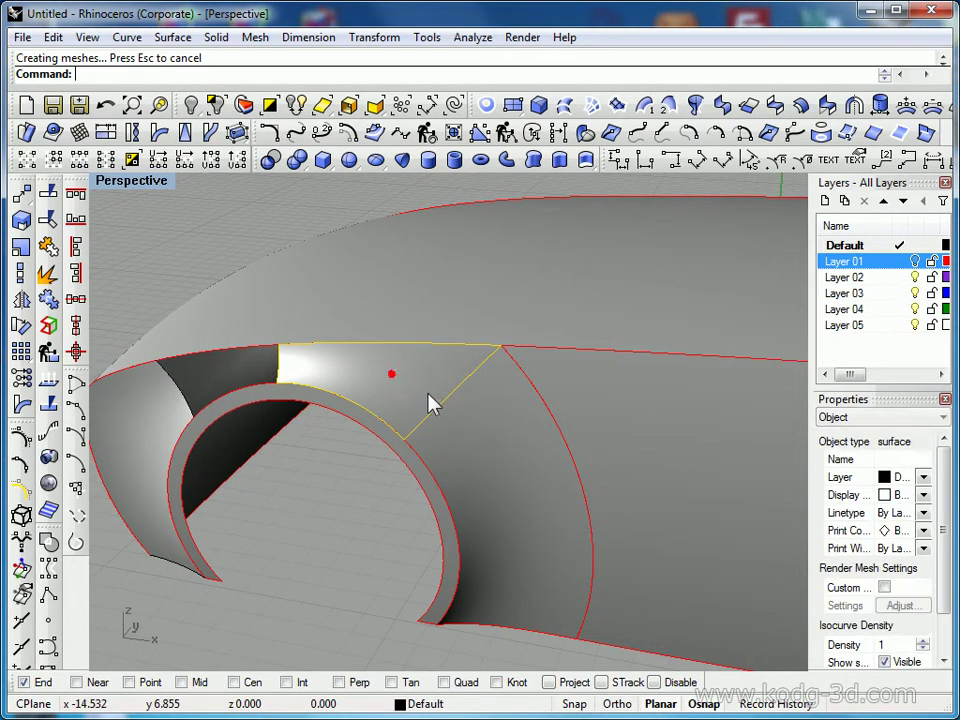
{"action": "right_click_drag", "start_coordinate": [365, 382], "coordinate": [588, 390]}
{"action": "scroll", "coordinate": [611, 374], "scroll_direction": "up", "scroll_amount": 3}
{"action": "key", "text": "Delete"}
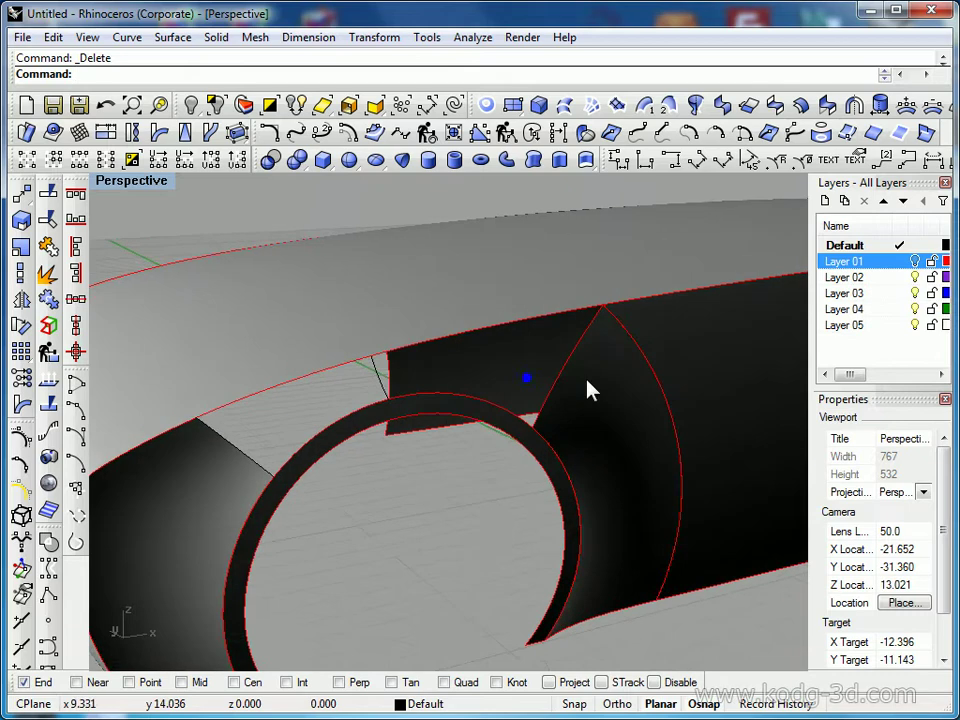
{"action": "left_click", "coordinate": [272, 478]}
{"action": "right_click_drag", "start_coordinate": [276, 438], "coordinate": [358, 455]}
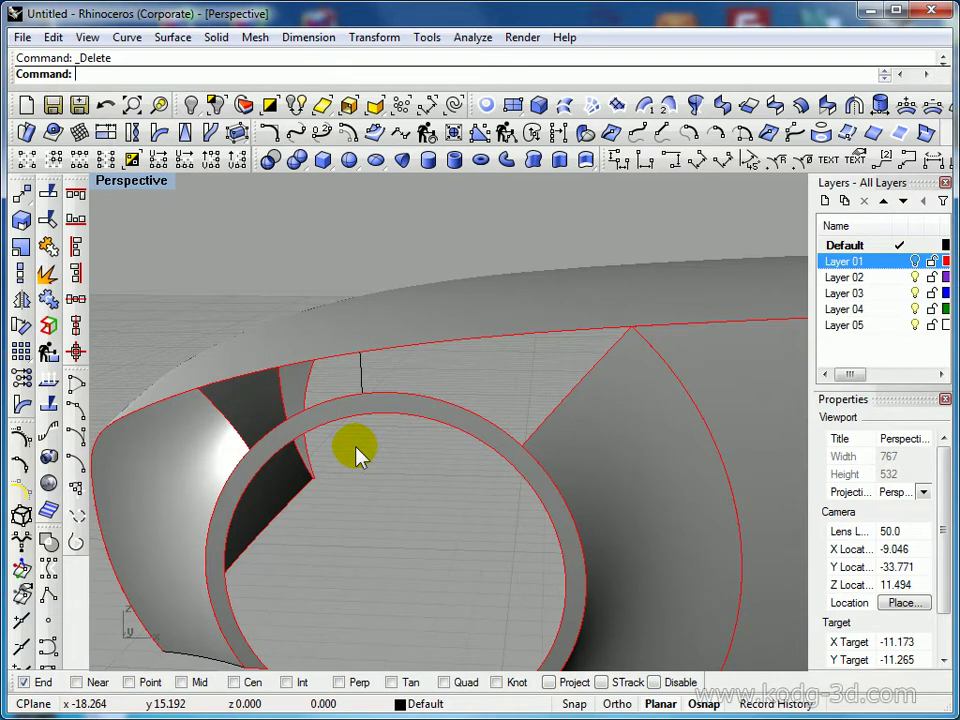
Sweep a surface along the arch ring and body edges through the front surface's edge, the middle section curve and the rear blend's upper edge
{"action": "left_click", "coordinate": [670, 103]}
{"action": "scroll", "coordinate": [340, 425], "scroll_direction": "up", "scroll_amount": 2}
{"action": "scroll", "coordinate": [340, 425], "scroll_direction": "down", "scroll_amount": 1}
{"action": "left_click", "coordinate": [266, 428]}
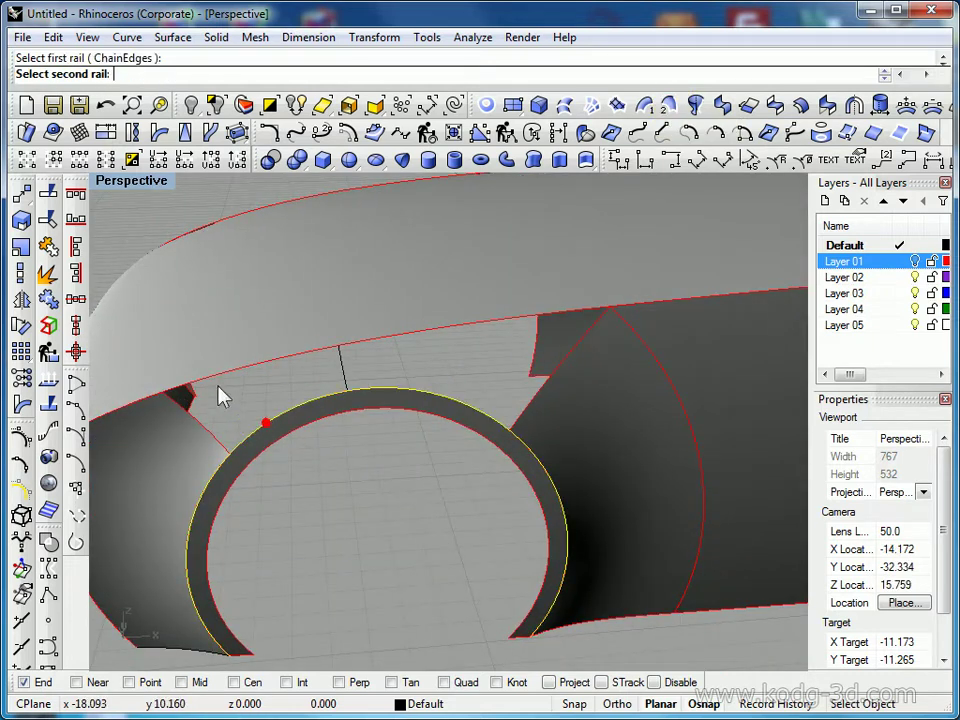
{"action": "left_click", "coordinate": [218, 381]}
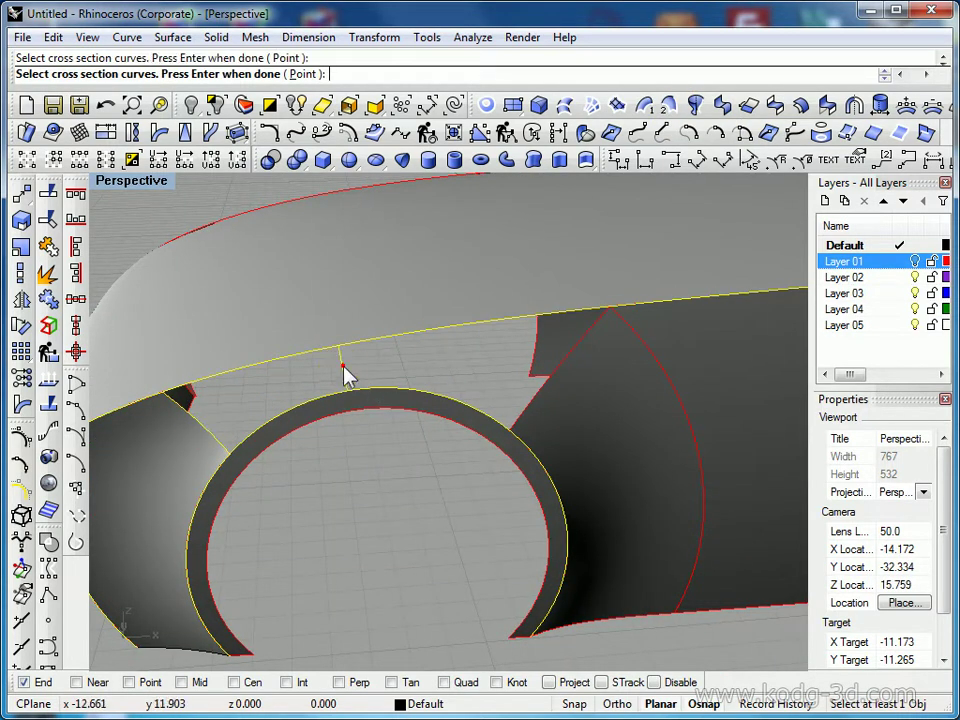
{"action": "key", "text": "Return"}
{"action": "left_click", "coordinate": [400, 507]}
{"action": "right_click_drag", "start_coordinate": [527, 454], "coordinate": [490, 435]}
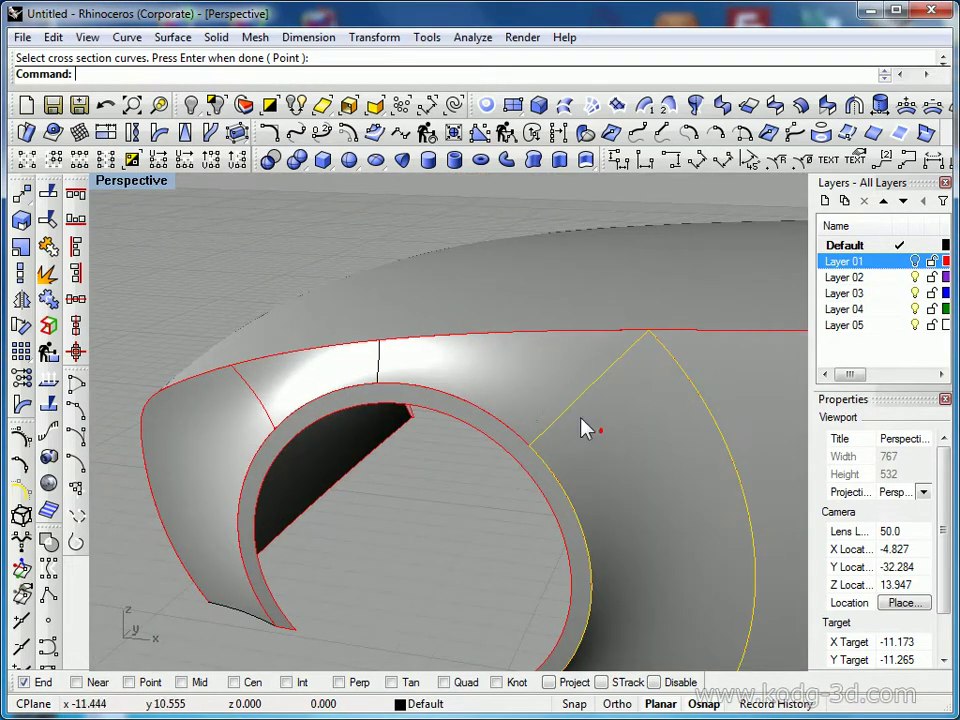
Examine the joins between the full-width swept surface and its neighbouring surfaces with Zebra analysis, and close it
{"action": "left_click", "coordinate": [273, 410], "text": "shift"}
{"action": "left_click", "coordinate": [60, 503]}
{"action": "right_click_drag", "start_coordinate": [332, 546], "coordinate": [653, 440]}
{"action": "left_click_drag", "start_coordinate": [244, 216], "coordinate": [523, 198]}
{"action": "right_click_drag", "start_coordinate": [236, 463], "coordinate": [309, 449], "text": "shift"}
{"action": "right_click_drag", "start_coordinate": [309, 449], "coordinate": [319, 403]}
{"action": "scroll", "coordinate": [264, 424], "scroll_direction": "up", "scroll_amount": 12}
{"action": "scroll", "coordinate": [319, 403], "scroll_direction": "down", "scroll_amount": 12}
{"action": "right_click_drag", "start_coordinate": [384, 480], "coordinate": [260, 485]}
{"action": "right_click_drag", "start_coordinate": [335, 482], "coordinate": [230, 497]}
{"action": "mouse_move", "coordinate": [418, 497]}
{"action": "right_mouse_down", "text": "shift"}
{"action": "mouse_move", "coordinate": [276, 501]}
{"action": "mouse_move", "coordinate": [272, 484]}
{"action": "mouse_move", "coordinate": [326, 516]}
{"action": "mouse_move", "coordinate": [397, 595]}
{"action": "mouse_move", "coordinate": [407, 489]}
{"action": "mouse_move", "coordinate": [420, 480]}
{"action": "right_mouse_up", "text": "shift"}
{"action": "left_click", "coordinate": [579, 195]}
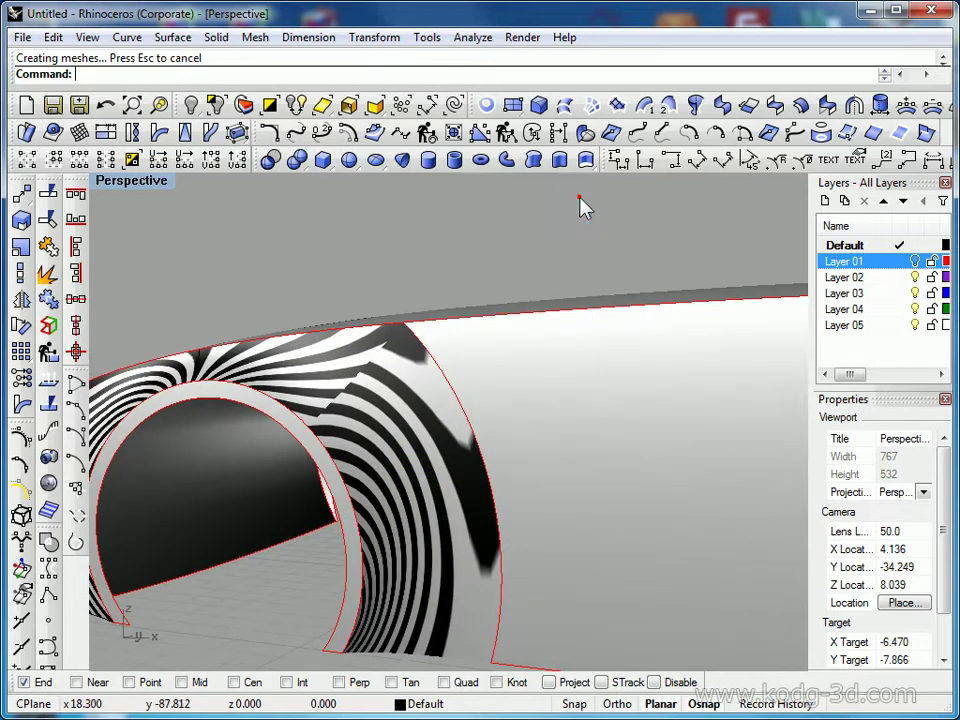
Delete the swept surface spanning the gap above the arch ring
{"action": "right_click_drag", "start_coordinate": [579, 204], "coordinate": [450, 411]}
{"action": "scroll", "coordinate": [444, 407], "scroll_direction": "up", "scroll_amount": 3}
{"action": "left_click", "coordinate": [437, 404]}
{"action": "key", "text": "Delete"}
Split the arch ring's outer edge and the body edge at the ends of the middle section curve
{"action": "right_click_drag", "start_coordinate": [360, 390], "coordinate": [300, 457]}
{"action": "scroll", "coordinate": [422, 407], "scroll_direction": "up", "scroll_amount": 6}
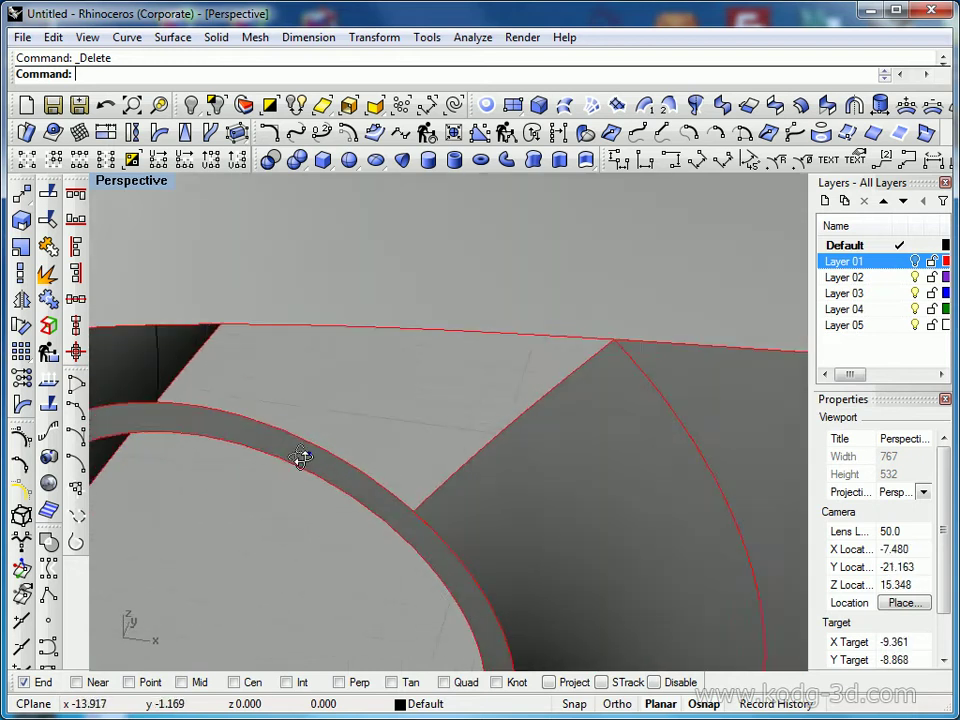
{"action": "left_click", "coordinate": [22, 434]}
{"action": "left_click", "coordinate": [165, 409]}
{"action": "left_click", "coordinate": [155, 405]}
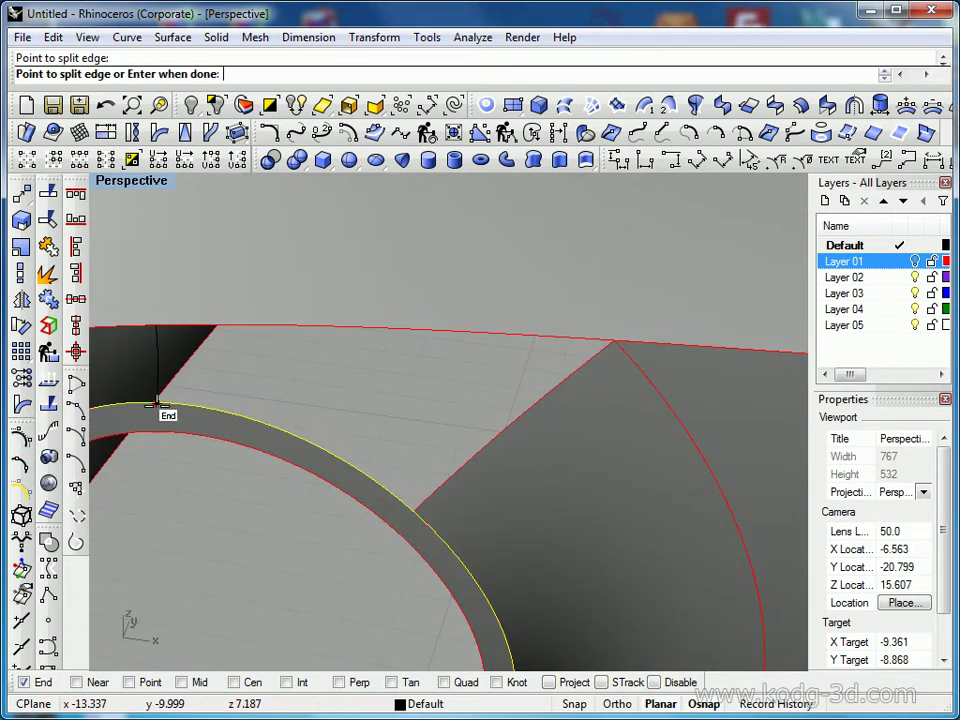
{"action": "right_click", "coordinate": [479, 416]}
{"action": "right_click", "coordinate": [559, 348]}
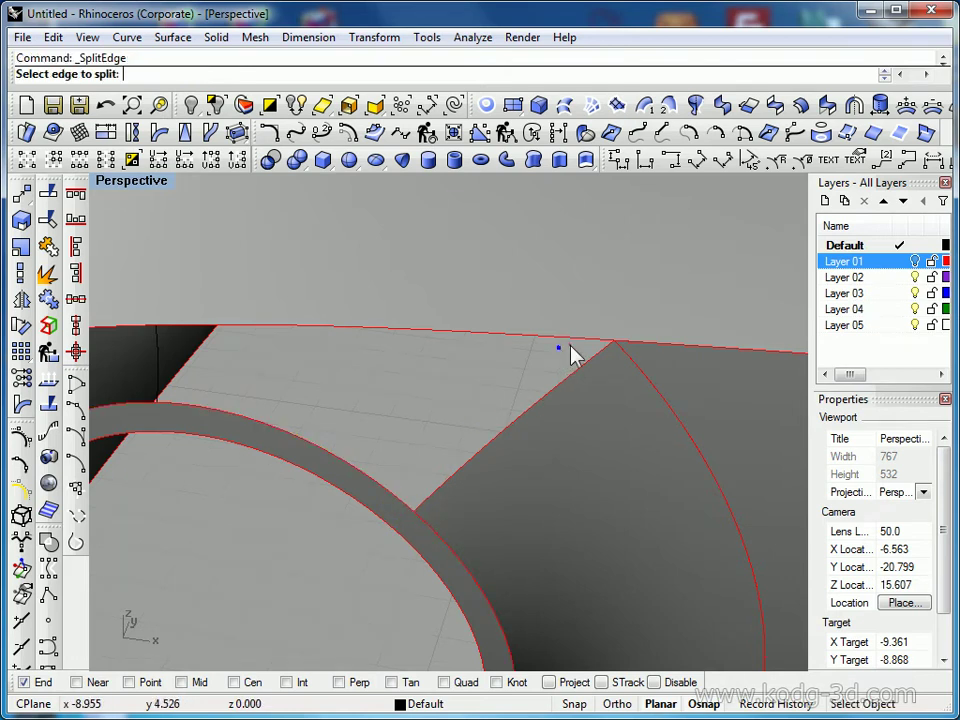
{"action": "left_click", "coordinate": [570, 342]}
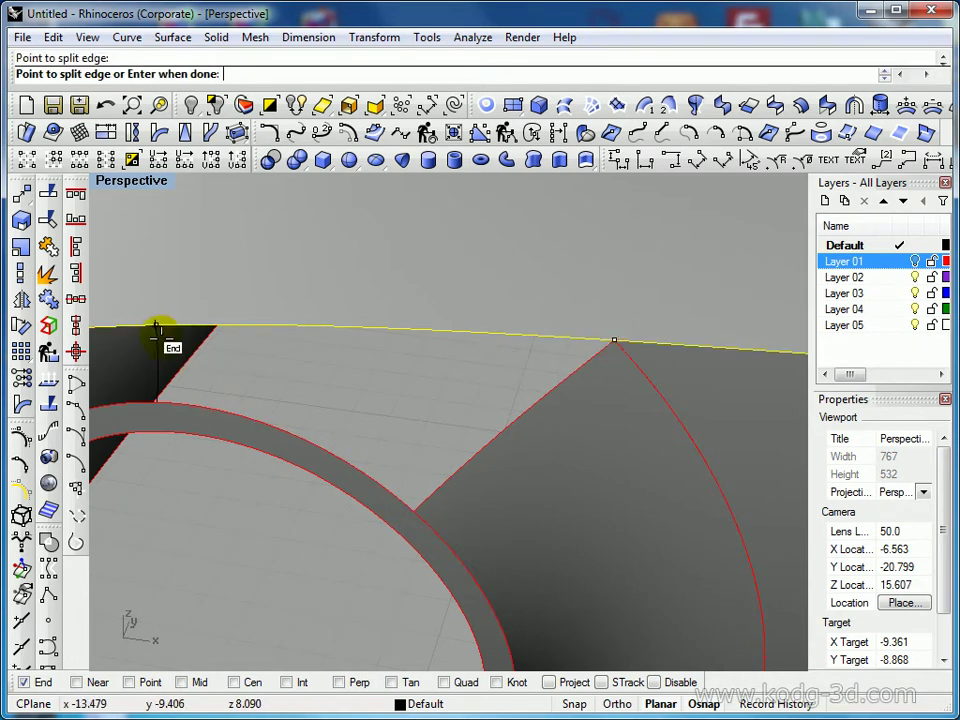
{"action": "right_click", "coordinate": [497, 410]}
Preview a two-rail sweep between the middle section curve and rear blend edge, using the ring and body edges as sections and Curvature on rail A
{"action": "right_click_drag", "start_coordinate": [446, 403], "coordinate": [570, 431]}
{"action": "left_click", "coordinate": [641, 142]}
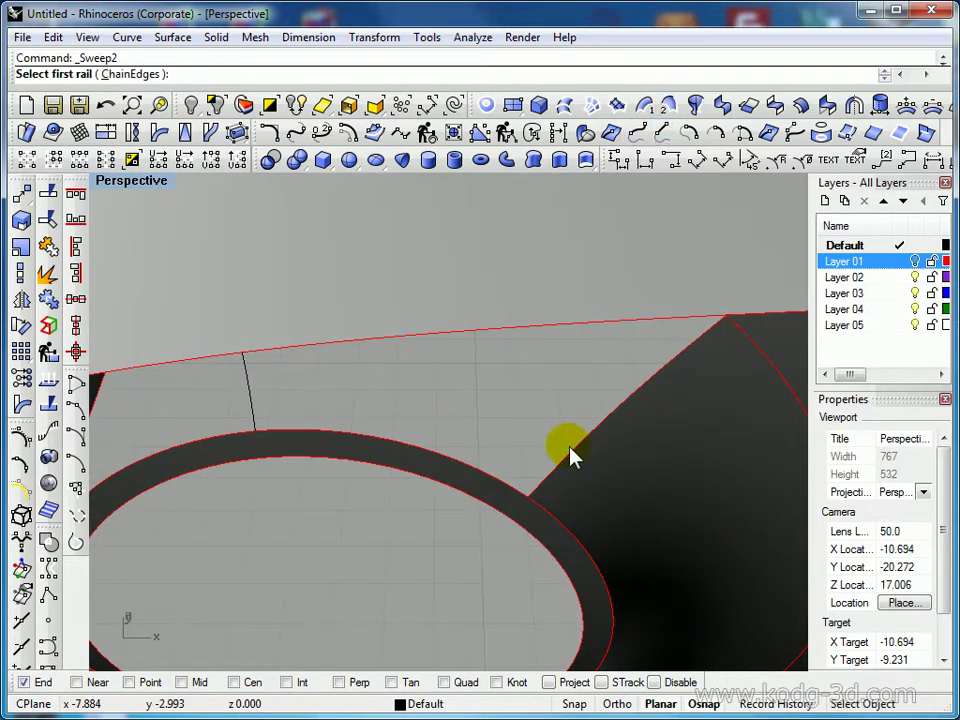
{"action": "left_click", "coordinate": [254, 412]}
{"action": "left_click", "coordinate": [277, 431]}
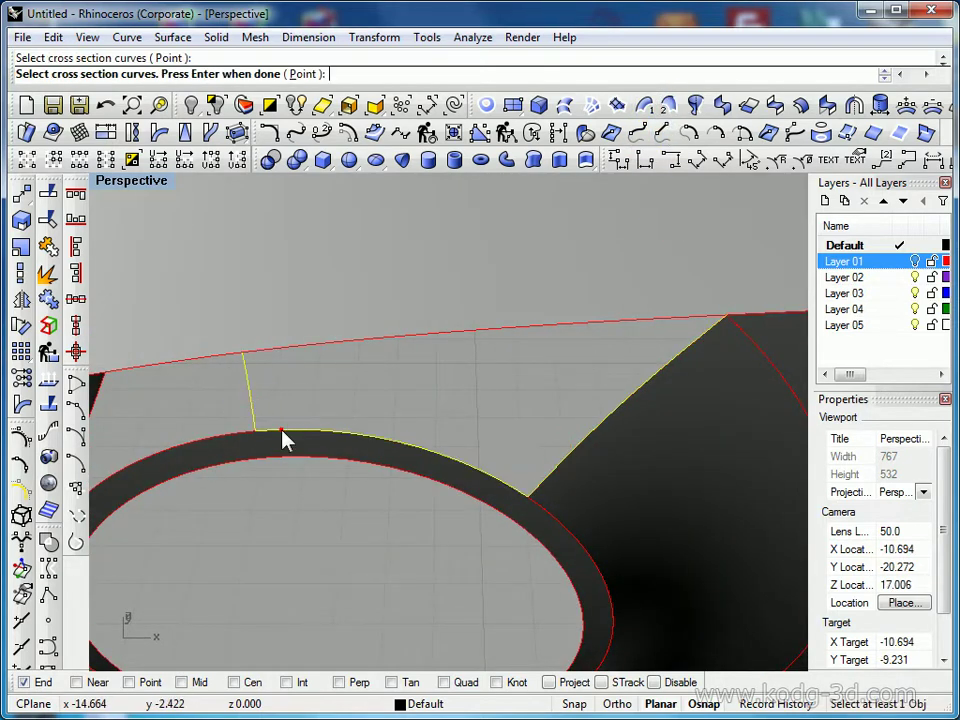
{"action": "left_click", "coordinate": [301, 349]}
{"action": "key", "text": "Return"}
{"action": "left_click_drag", "start_coordinate": [469, 197], "coordinate": [868, 150]}
{"action": "right_click_drag", "start_coordinate": [561, 393], "coordinate": [561, 452]}
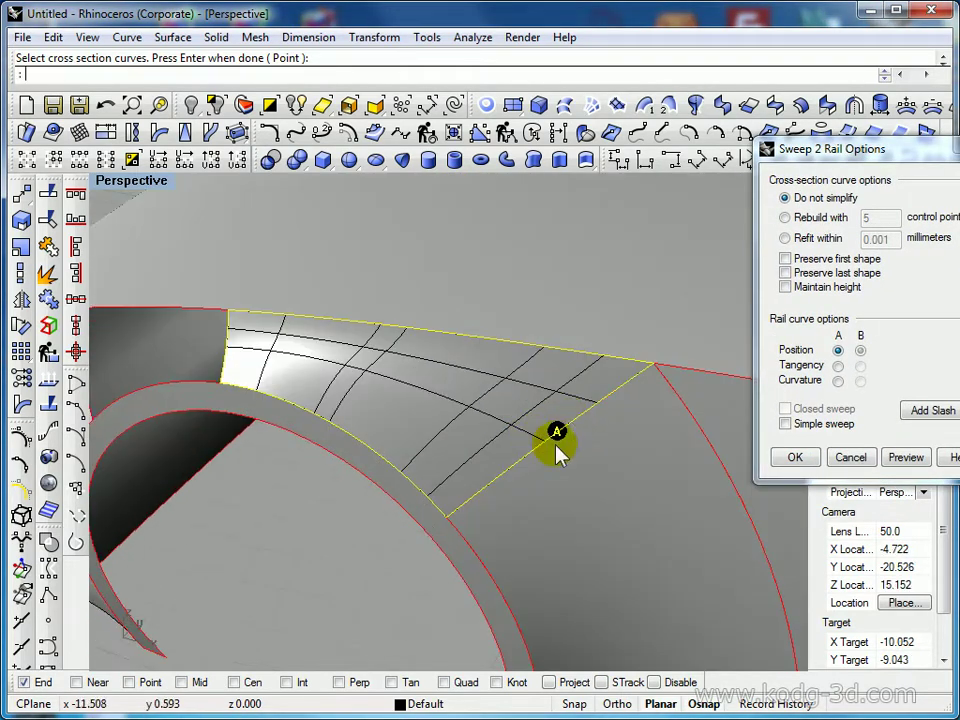
{"action": "left_click", "coordinate": [838, 380]}
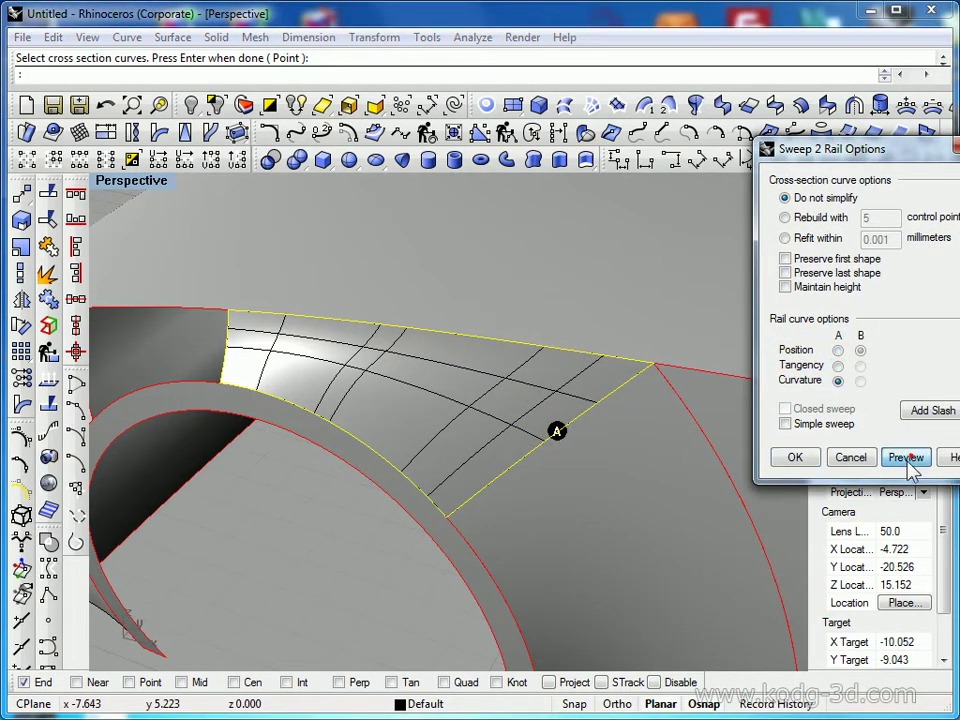
{"action": "left_click", "coordinate": [905, 458]}
{"action": "mouse_move", "coordinate": [560, 440]}
{"action": "right_mouse_down"}
{"action": "mouse_move", "coordinate": [574, 463]}
{"action": "mouse_move", "coordinate": [548, 445]}
{"action": "right_mouse_up"}
Preview the sweep refit within 0.01 mm and rebuilt with 5 points, and create it with sections rebuilt to 6 control points
{"action": "left_click", "coordinate": [812, 238]}
{"action": "left_click", "coordinate": [905, 458]}
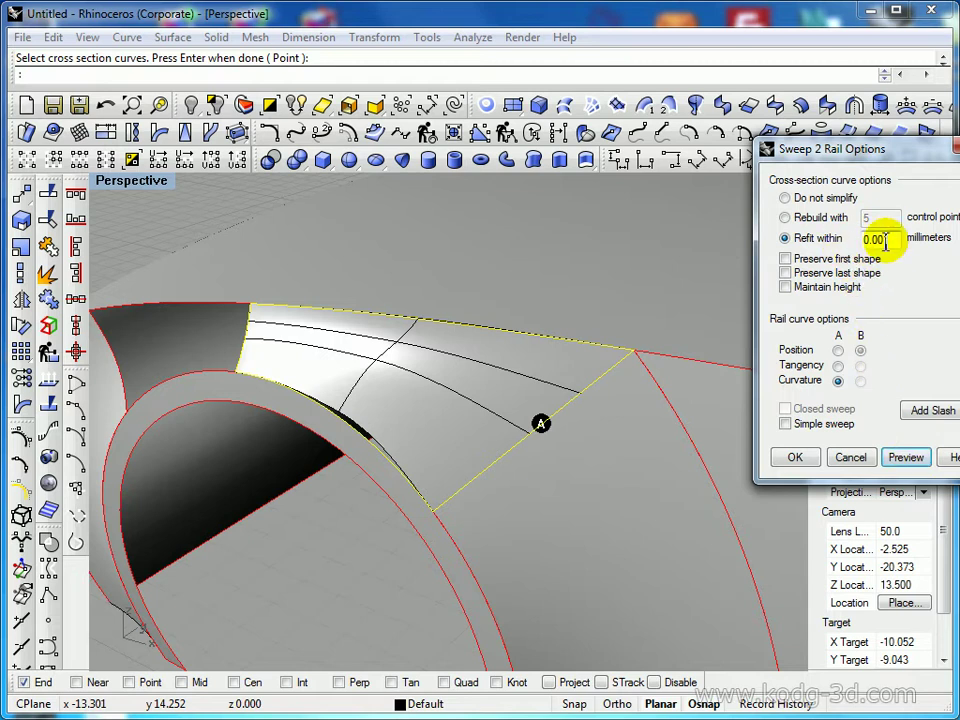
{"action": "type", "text": "1"}
{"action": "left_click", "coordinate": [905, 458]}
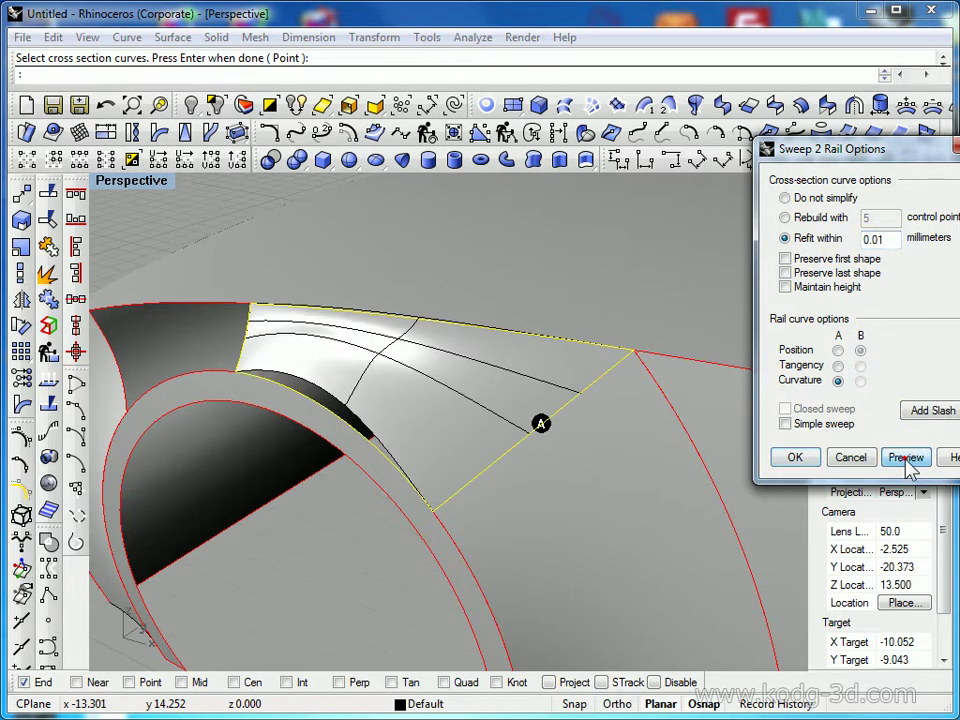
{"action": "left_click", "coordinate": [905, 458]}
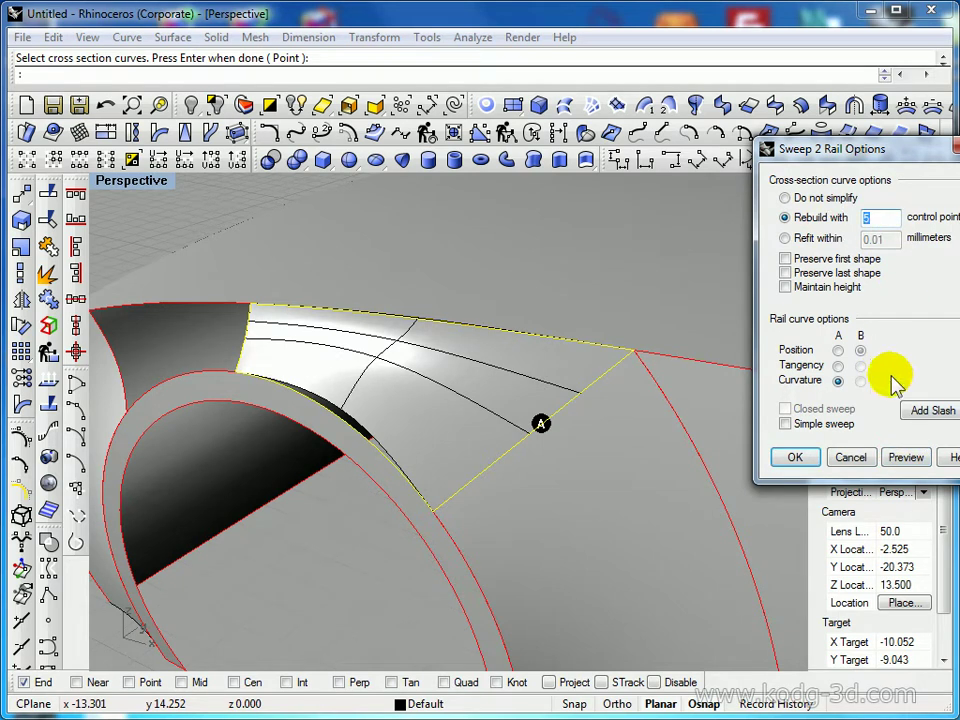
{"action": "left_click", "coordinate": [918, 457]}
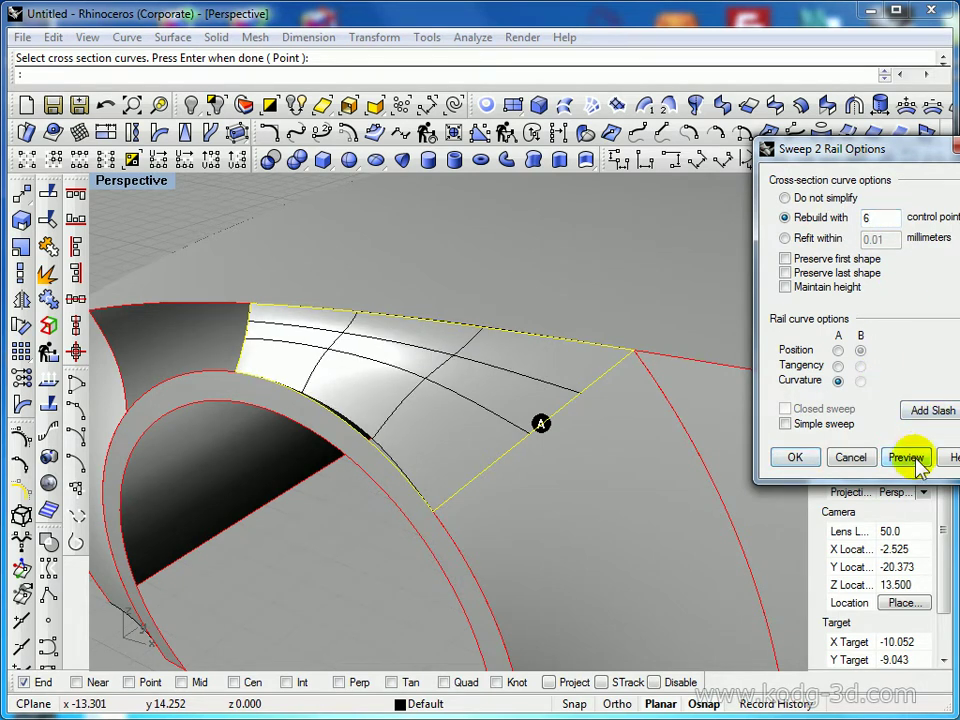
{"action": "left_click", "coordinate": [796, 458]}
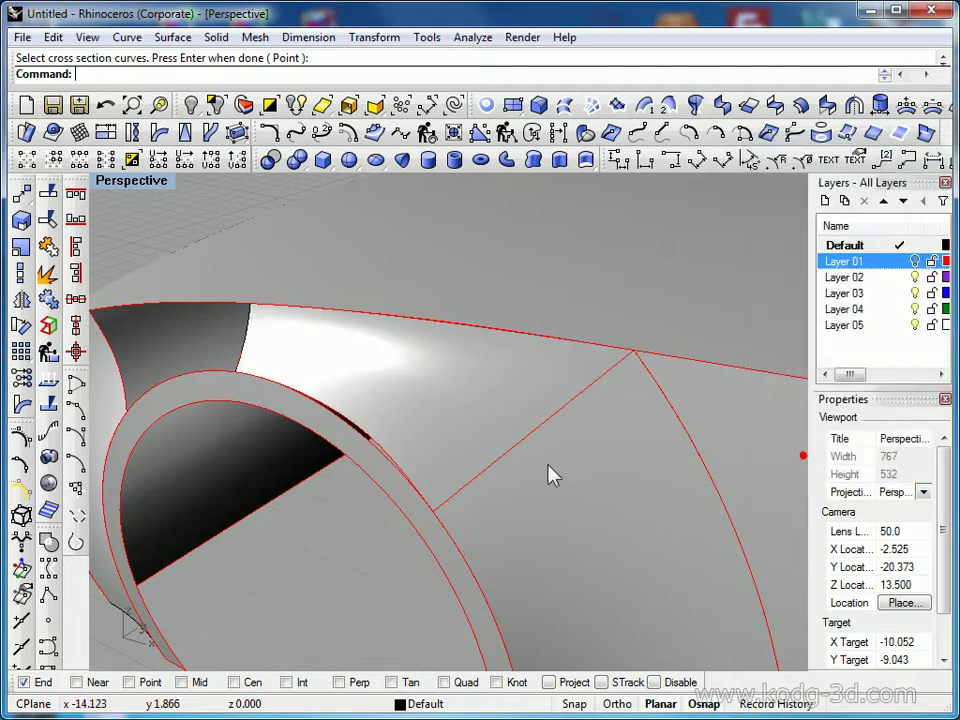
Examine the join between the rebuilt swept surface and the rear blend surface with Zebra analysis, and close it
{"action": "right_click_drag", "start_coordinate": [381, 446], "coordinate": [446, 470]}
{"action": "left_click", "coordinate": [446, 470]}
{"action": "left_click", "coordinate": [493, 496], "text": "shift"}
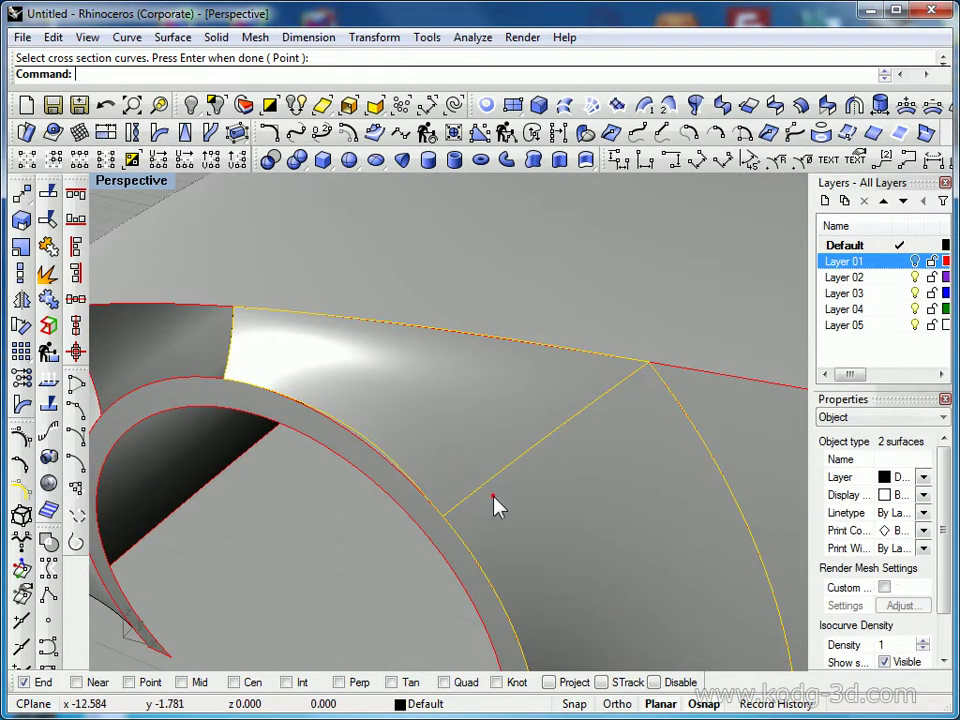
{"action": "left_click", "coordinate": [75, 489]}
{"action": "right_click_drag", "start_coordinate": [306, 397], "coordinate": [298, 447]}
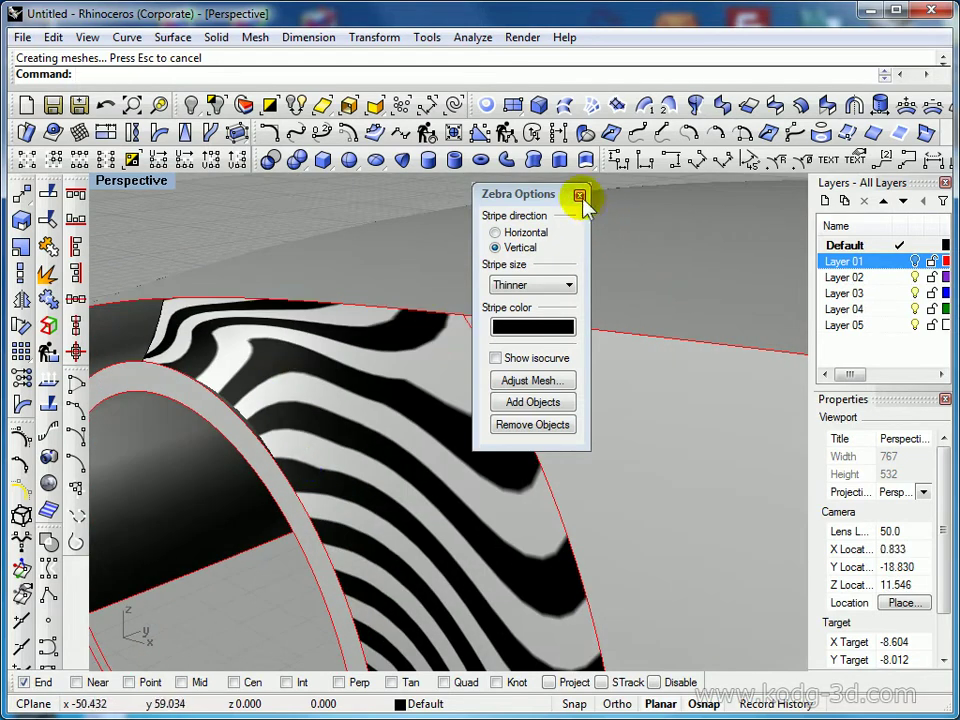
{"action": "left_click", "coordinate": [579, 195]}
Delete the rebuilt swept surface between the middle section curve and the rear blend
{"action": "right_click_drag", "start_coordinate": [426, 343], "coordinate": [489, 418]}
{"action": "left_click", "coordinate": [420, 392]}
{"action": "key", "text": "Delete"}
Merge the split segments of the arch ring's outer edge and of the body edge back together
{"action": "left_click", "coordinate": [670, 104]}
{"action": "left_click", "coordinate": [337, 437]}
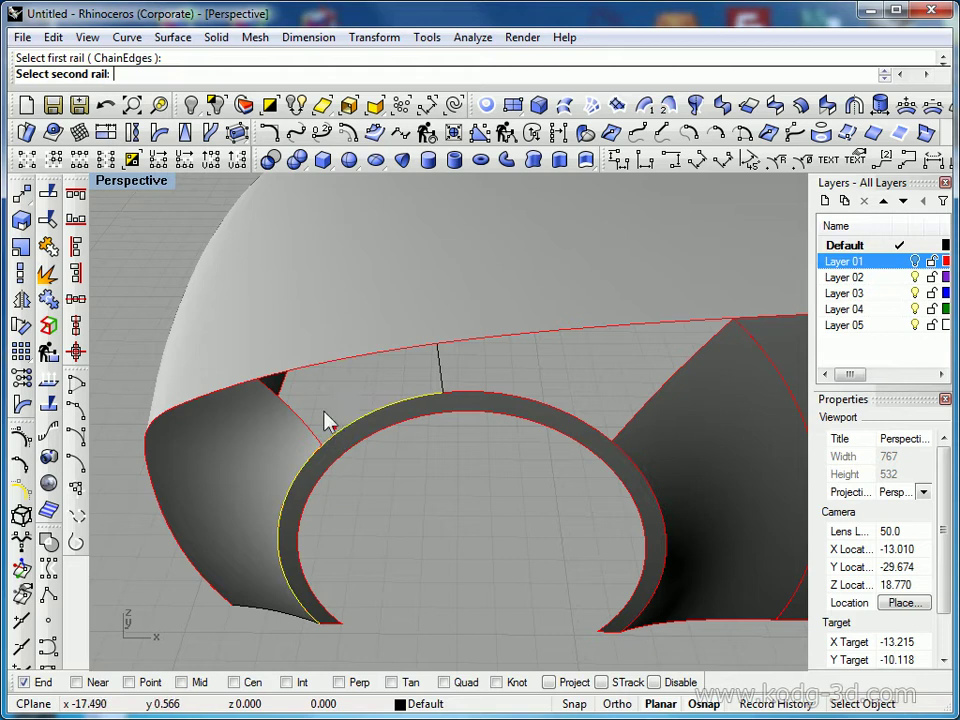
{"action": "left_click", "coordinate": [45, 404]}
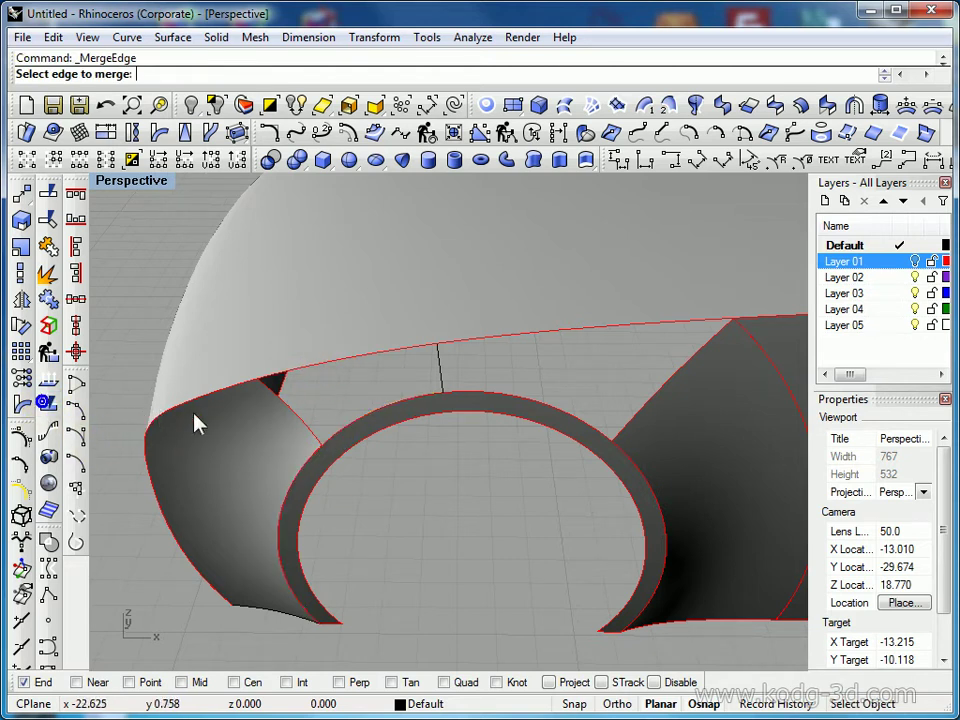
{"action": "left_click", "coordinate": [347, 440]}
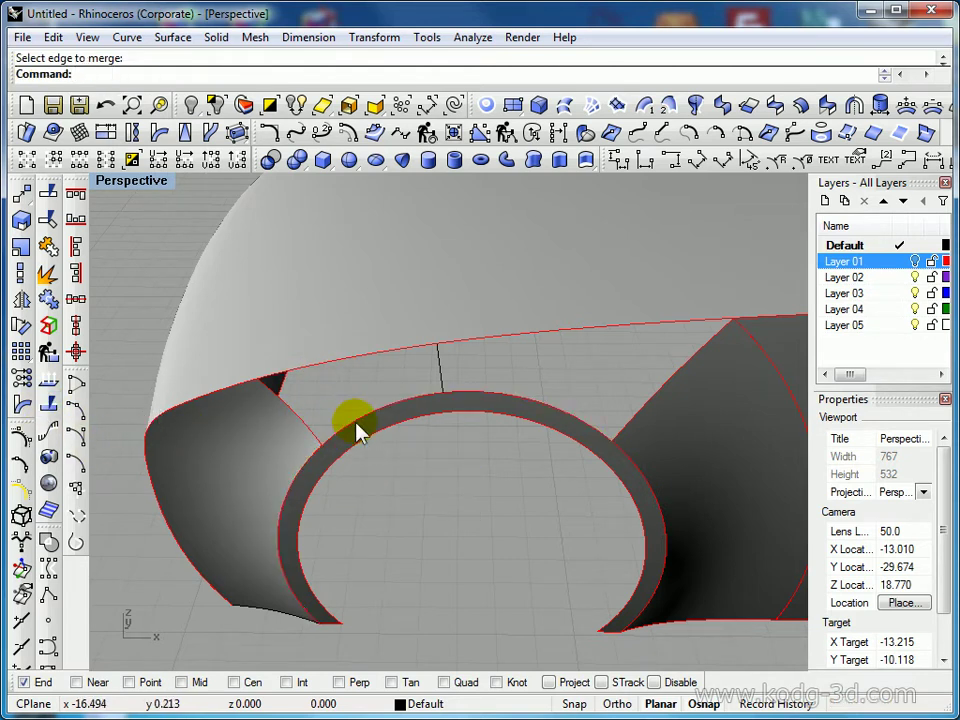
{"action": "left_click", "coordinate": [353, 421]}
{"action": "left_click", "coordinate": [410, 450]}
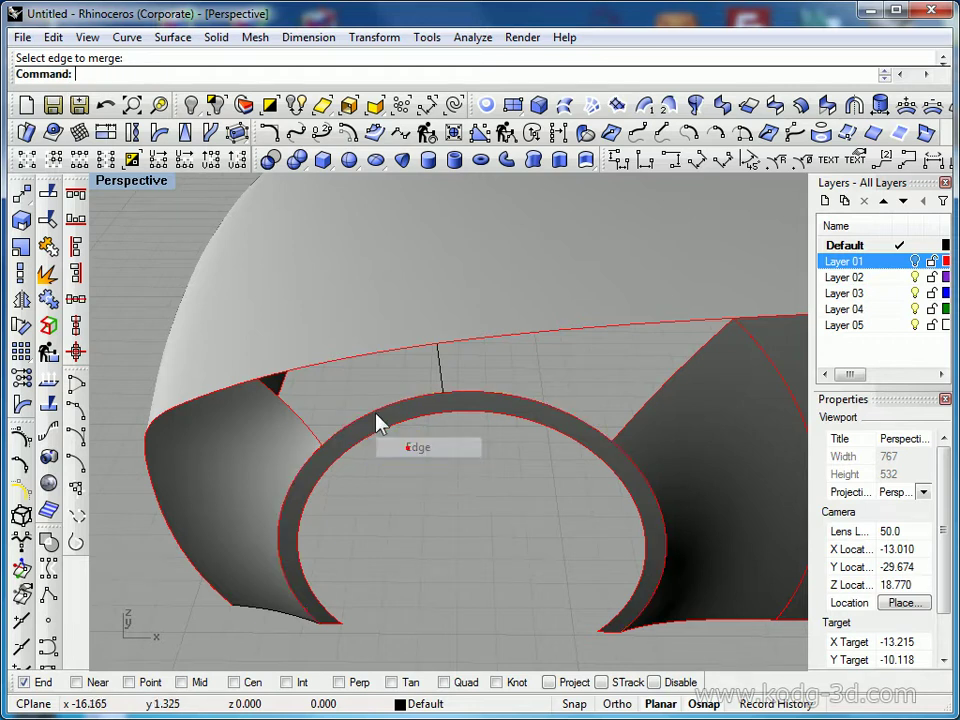
{"action": "left_click", "coordinate": [328, 366]}
{"action": "left_click", "coordinate": [396, 411]}
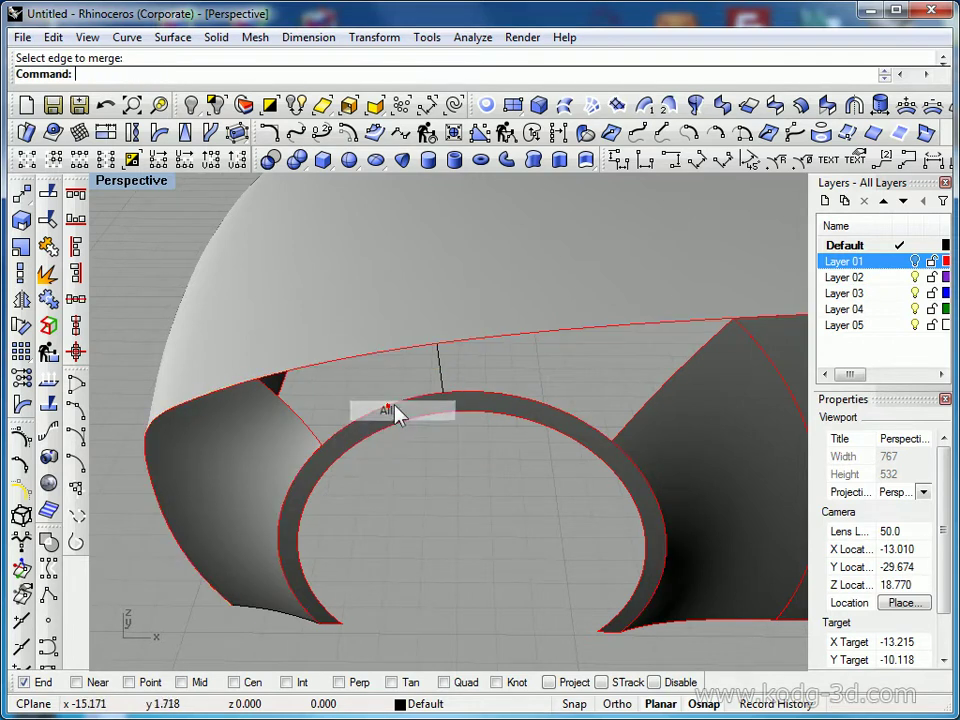
Sweep a surface along the ring and body edges through both side surfaces' edges and the middle curve, using Do not simplify and Position rails
{"action": "right_click_drag", "start_coordinate": [535, 397], "coordinate": [557, 399]}
{"action": "left_click", "coordinate": [714, 133]}
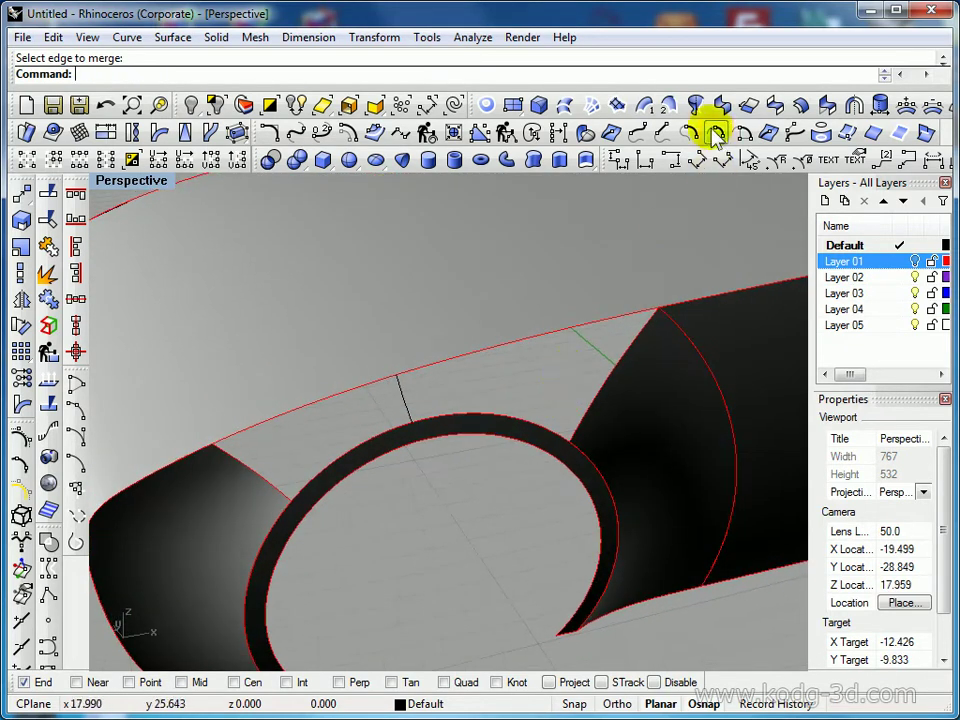
{"action": "left_click", "coordinate": [298, 481]}
{"action": "left_click", "coordinate": [264, 421]}
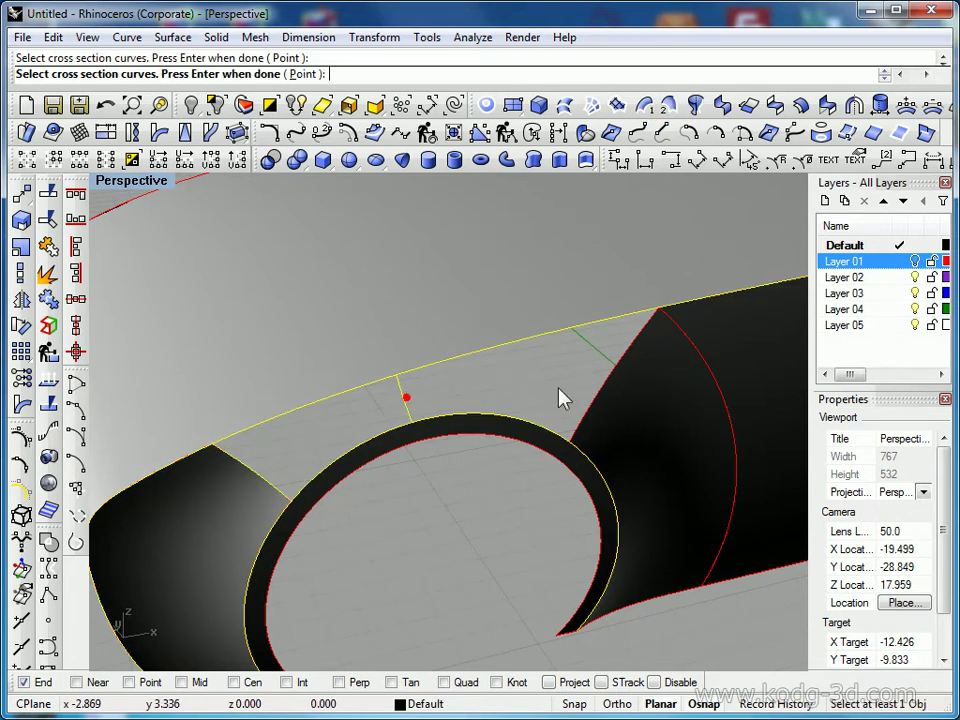
{"action": "left_click", "coordinate": [597, 386]}
{"action": "key", "text": "Return"}
{"action": "left_click", "coordinate": [412, 247]}
{"action": "left_click", "coordinate": [510, 508]}
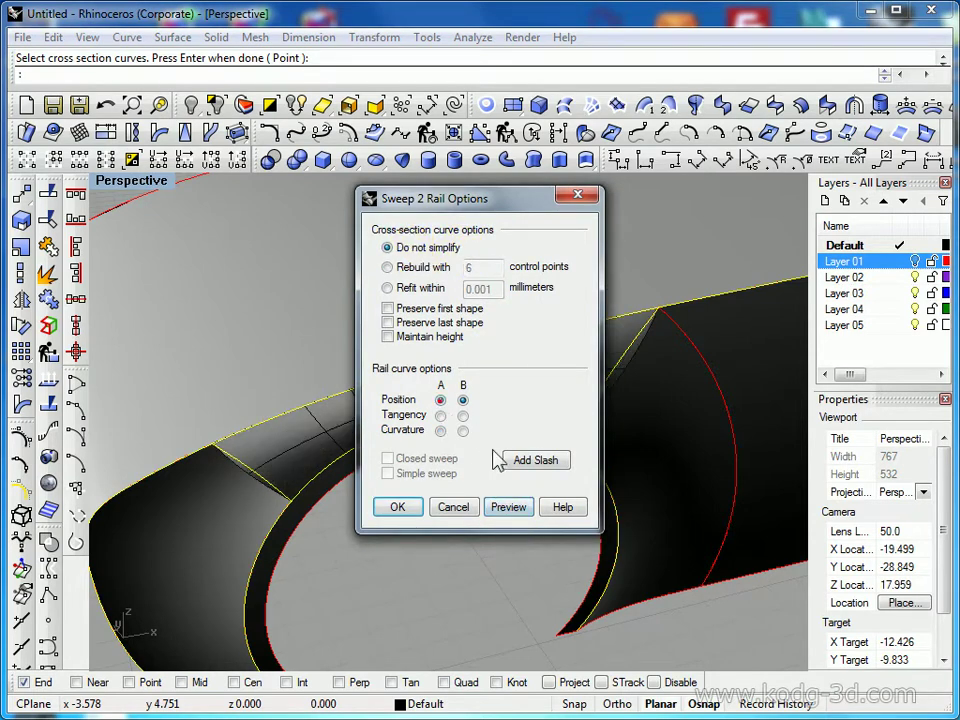
{"action": "left_click", "coordinate": [512, 508]}
{"action": "left_click_drag", "start_coordinate": [480, 198], "coordinate": [797, 285]}
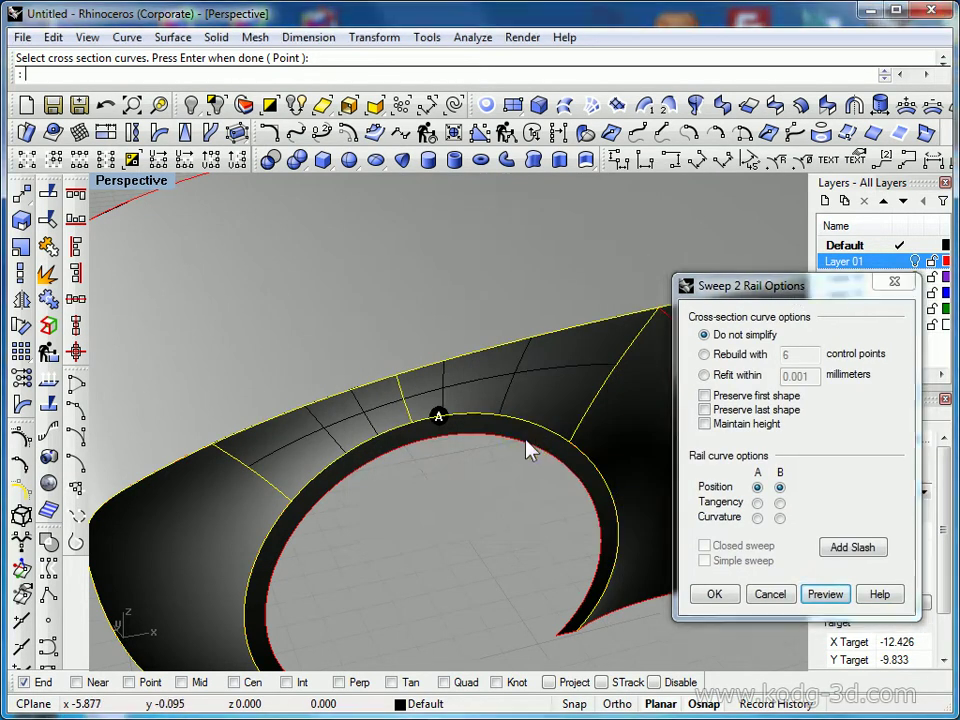
{"action": "scroll", "coordinate": [476, 418], "scroll_direction": "up", "scroll_amount": 5}
{"action": "right_click_drag", "start_coordinate": [426, 430], "coordinate": [432, 426]}
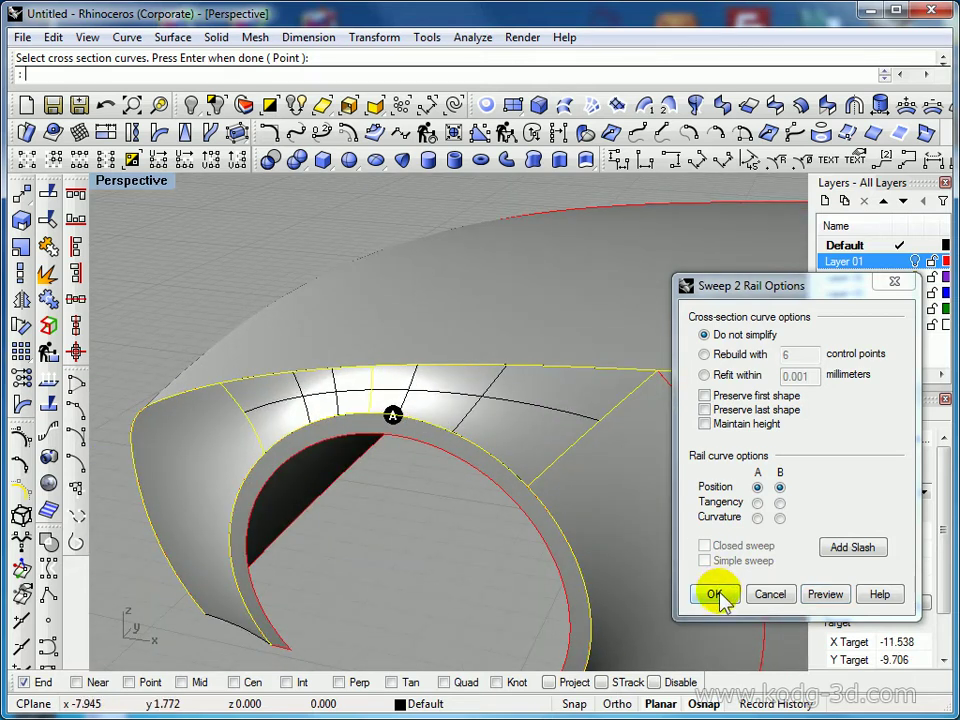
{"action": "left_click", "coordinate": [718, 596]}
Split the swept surface along V-direction isocurves near its front and rear ends, with Shrink set to Yes
{"action": "mouse_move", "coordinate": [650, 560]}
{"action": "right_mouse_down"}
{"action": "mouse_move", "coordinate": [630, 542]}
{"action": "mouse_move", "coordinate": [621, 499]}
{"action": "mouse_move", "coordinate": [666, 490]}
{"action": "mouse_move", "coordinate": [497, 482]}
{"action": "mouse_move", "coordinate": [596, 496]}
{"action": "right_mouse_up"}
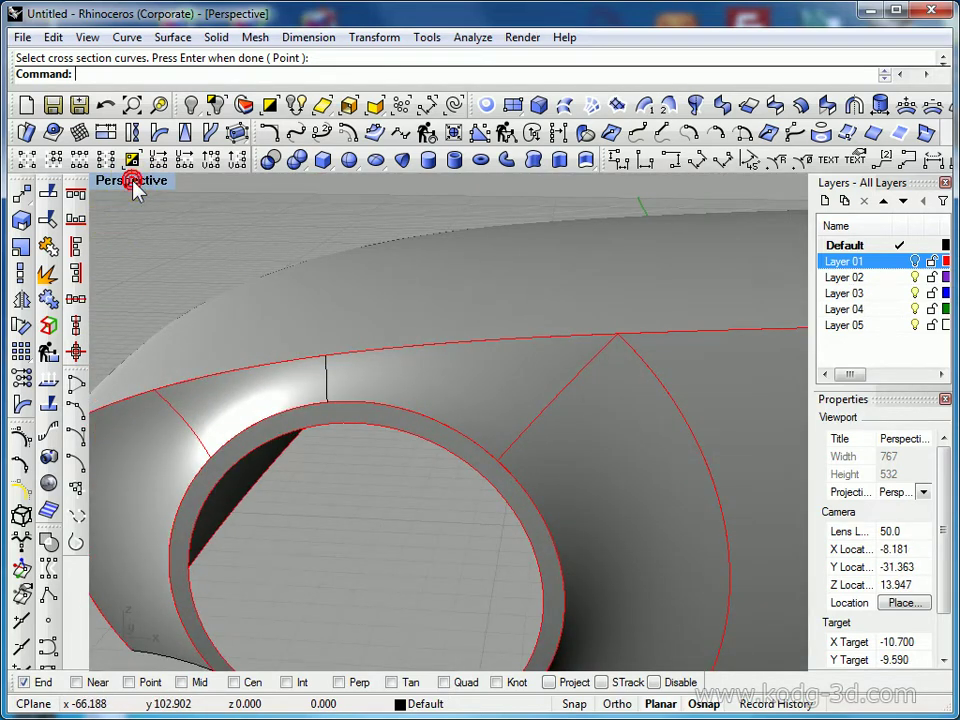
{"action": "right_click", "coordinate": [49, 194]}
{"action": "left_click", "coordinate": [353, 371]}
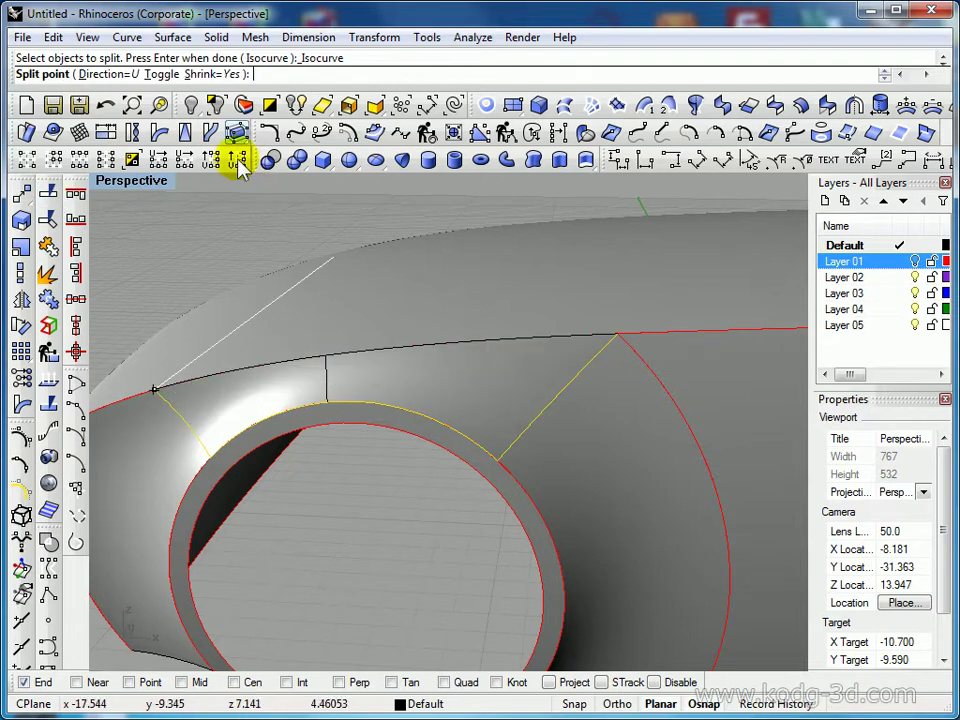
{"action": "left_click", "coordinate": [160, 75]}
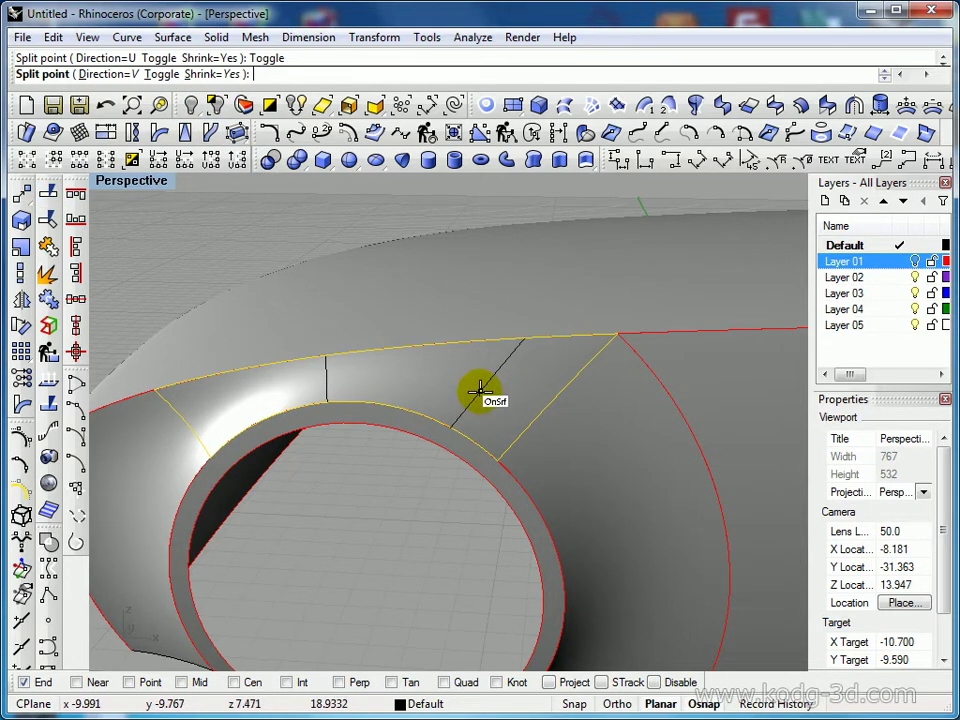
{"action": "left_click", "coordinate": [484, 392]}
{"action": "left_click", "coordinate": [220, 405]}
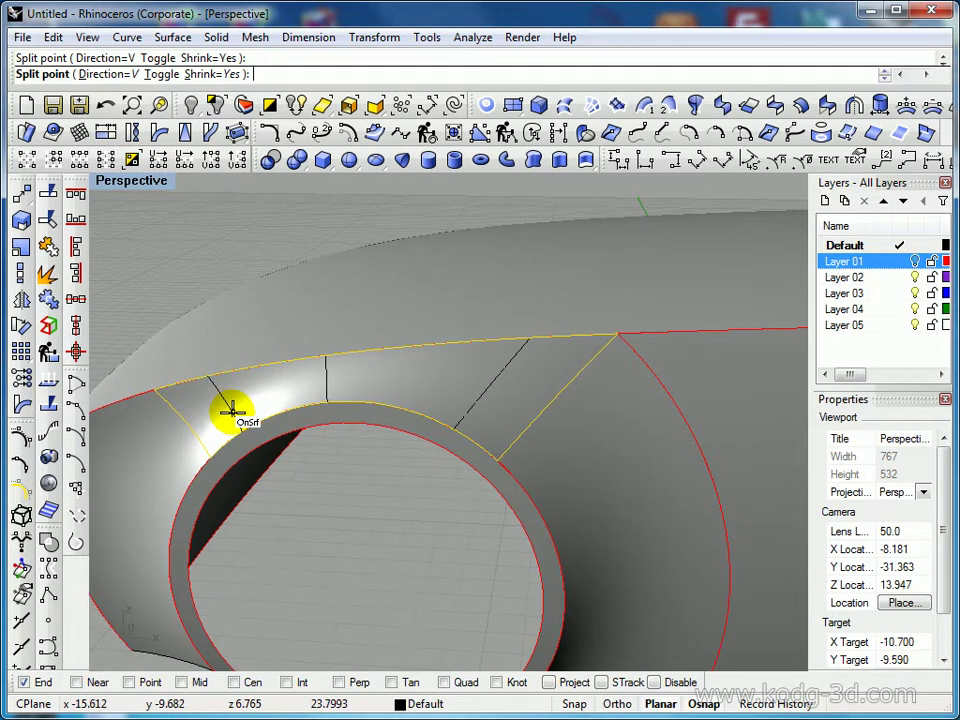
{"action": "key", "text": "Return"}
Delete the narrow split-off strips at both ends of the swept surface
{"action": "left_click", "coordinate": [221, 424]}
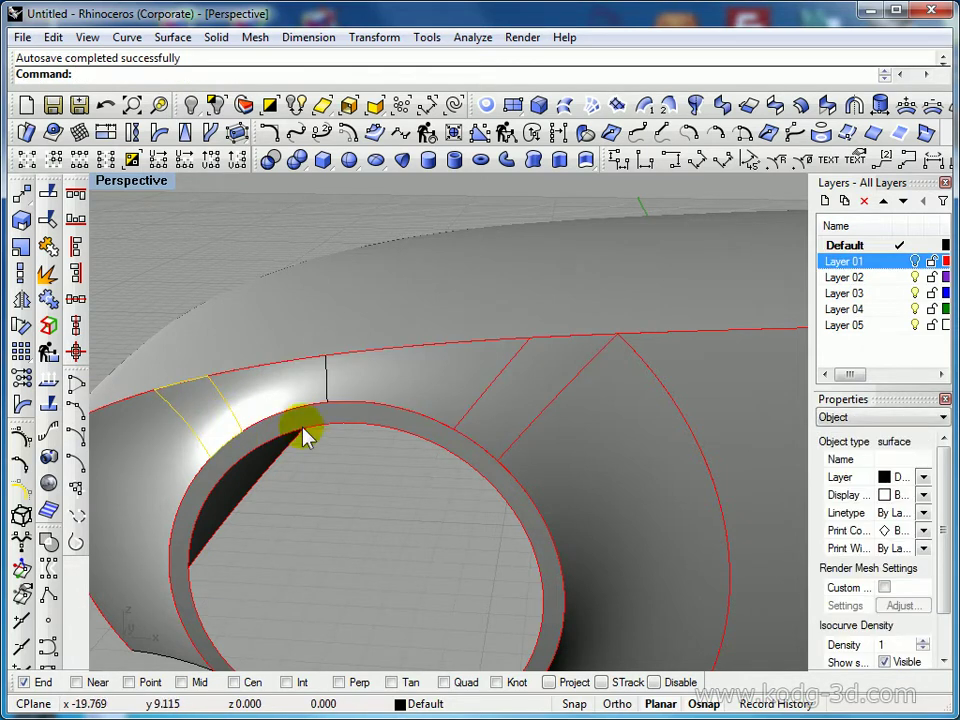
{"action": "key", "text": "Delete"}
{"action": "left_click", "coordinate": [596, 418]}
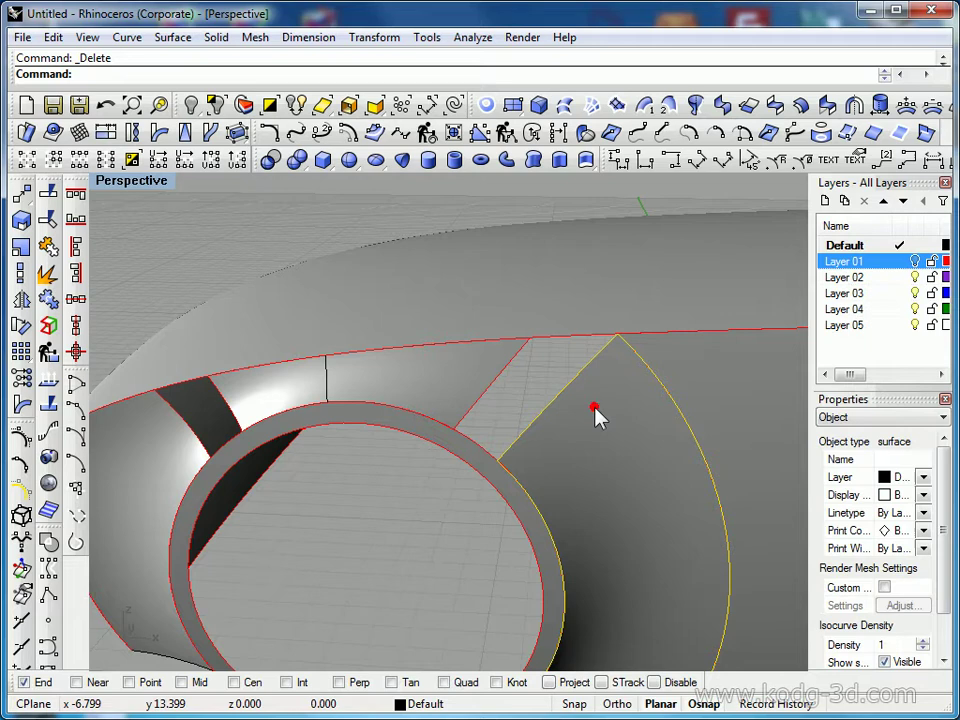
{"action": "key", "text": "Delete"}
{"action": "right_click_drag", "start_coordinate": [638, 482], "coordinate": [591, 429]}
{"action": "key", "text": "ctrl+z"}
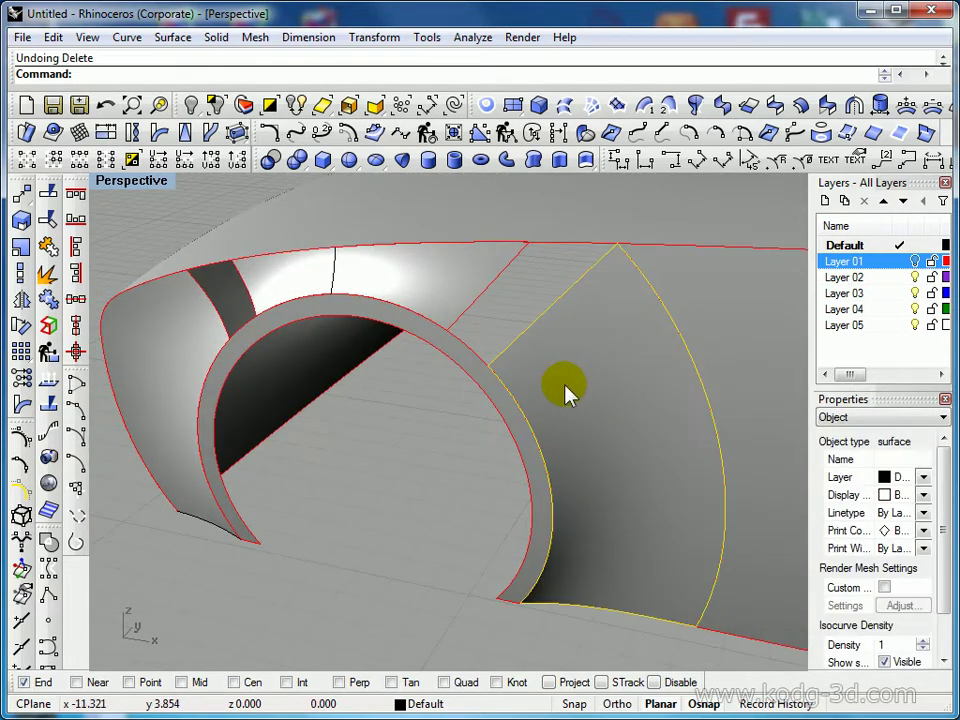
{"action": "mouse_move", "coordinate": [533, 395]}
{"action": "right_mouse_down"}
{"action": "mouse_move", "coordinate": [581, 384]}
{"action": "mouse_move", "coordinate": [583, 349]}
{"action": "mouse_move", "coordinate": [547, 372]}
{"action": "mouse_move", "coordinate": [549, 386]}
{"action": "mouse_move", "coordinate": [529, 381]}
{"action": "mouse_move", "coordinate": [447, 437]}
{"action": "mouse_move", "coordinate": [537, 400]}
{"action": "right_mouse_up"}
{"action": "left_click", "coordinate": [447, 437]}
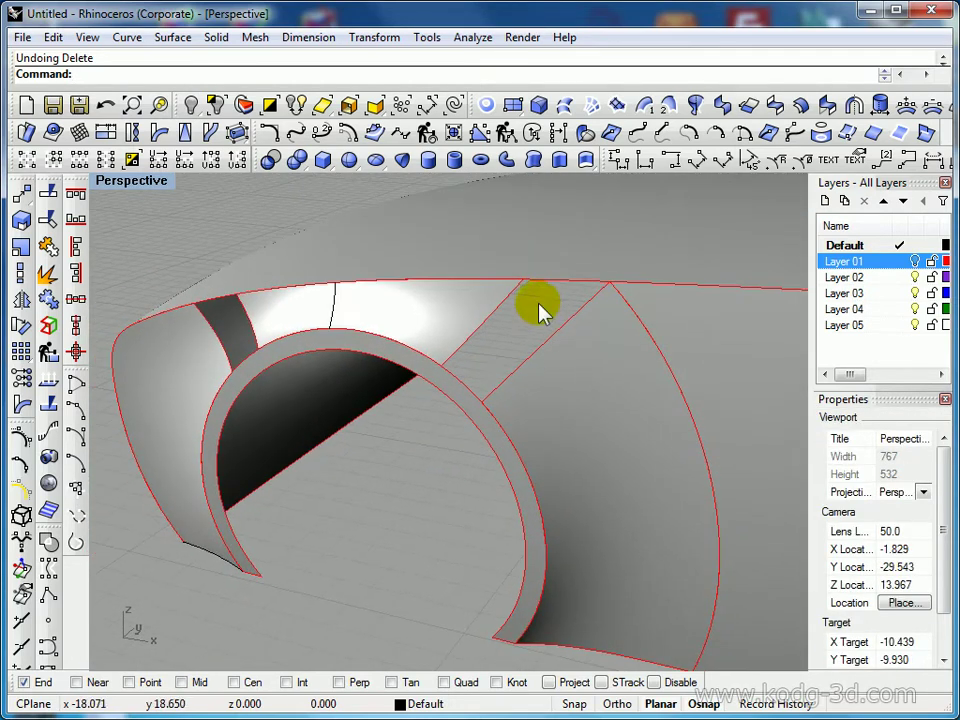
Start a surface blend between the rear side surface's front edge and the swept surface's rear edge, with G2 continuity at both ends
{"action": "scroll", "coordinate": [540, 330], "scroll_direction": "up", "scroll_amount": 5}
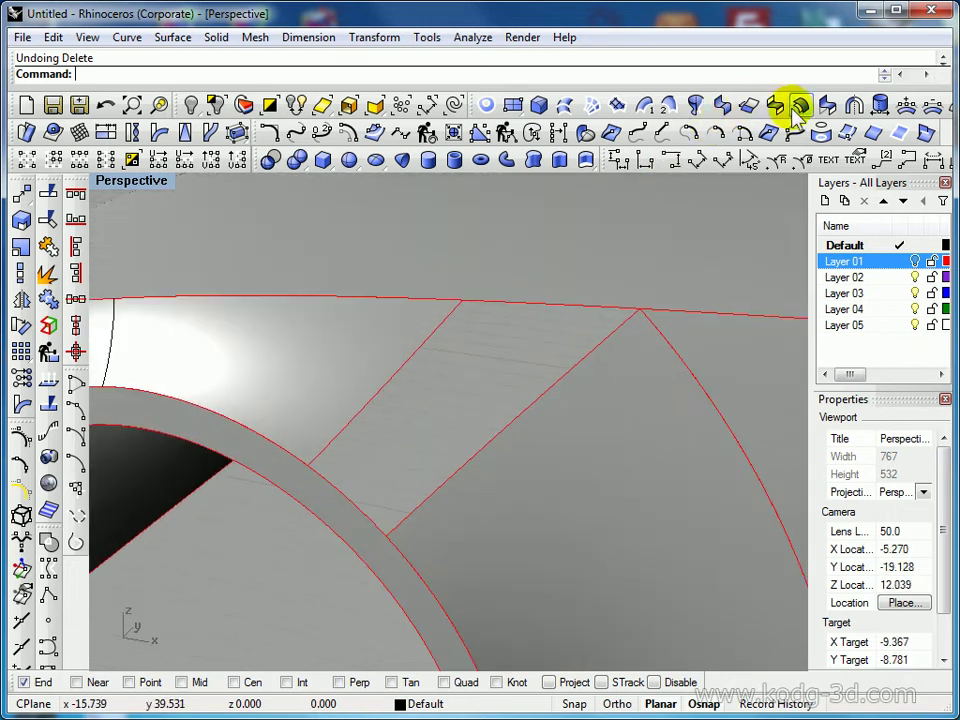
{"action": "left_click", "coordinate": [780, 108]}
{"action": "left_click", "coordinate": [620, 322]}
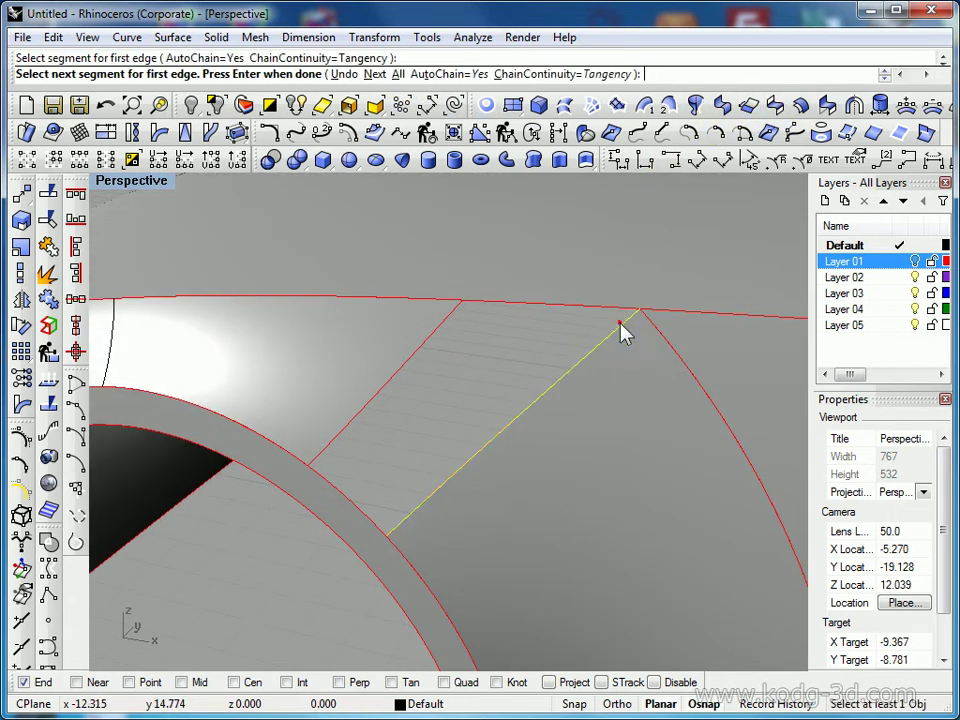
{"action": "left_click", "coordinate": [432, 320]}
{"action": "key", "text": "Return"}
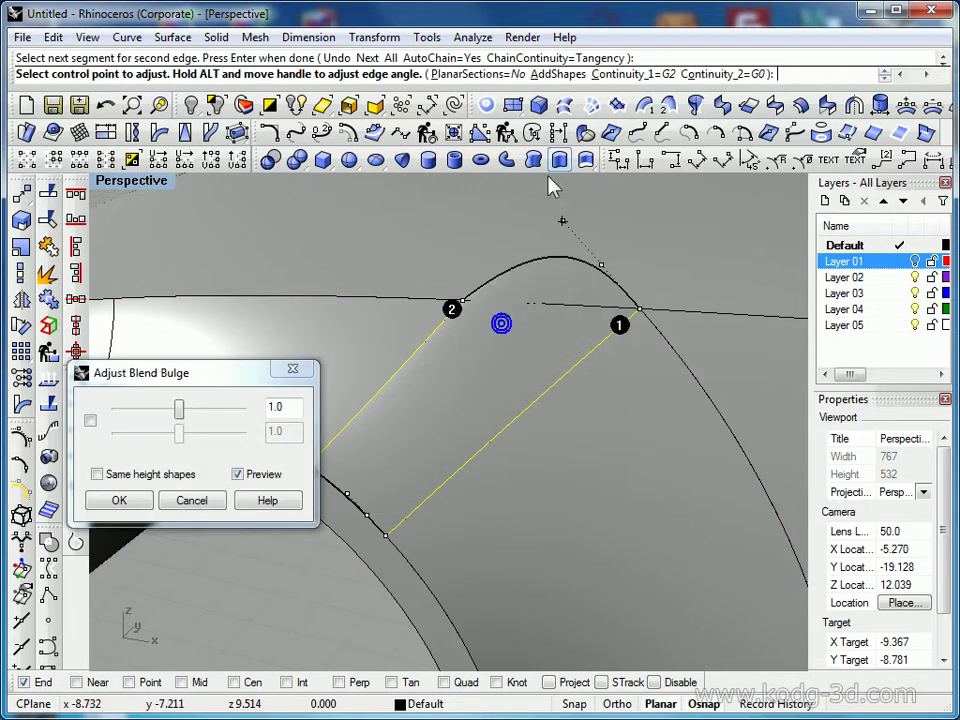
{"action": "left_click", "coordinate": [718, 74]}
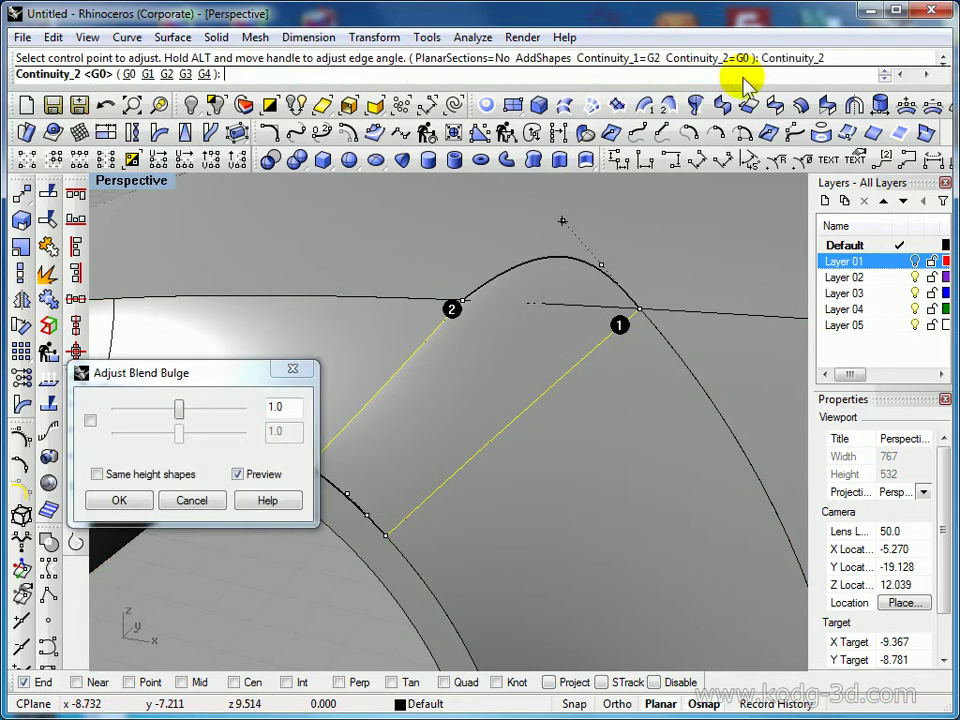
{"action": "left_click", "coordinate": [167, 74]}
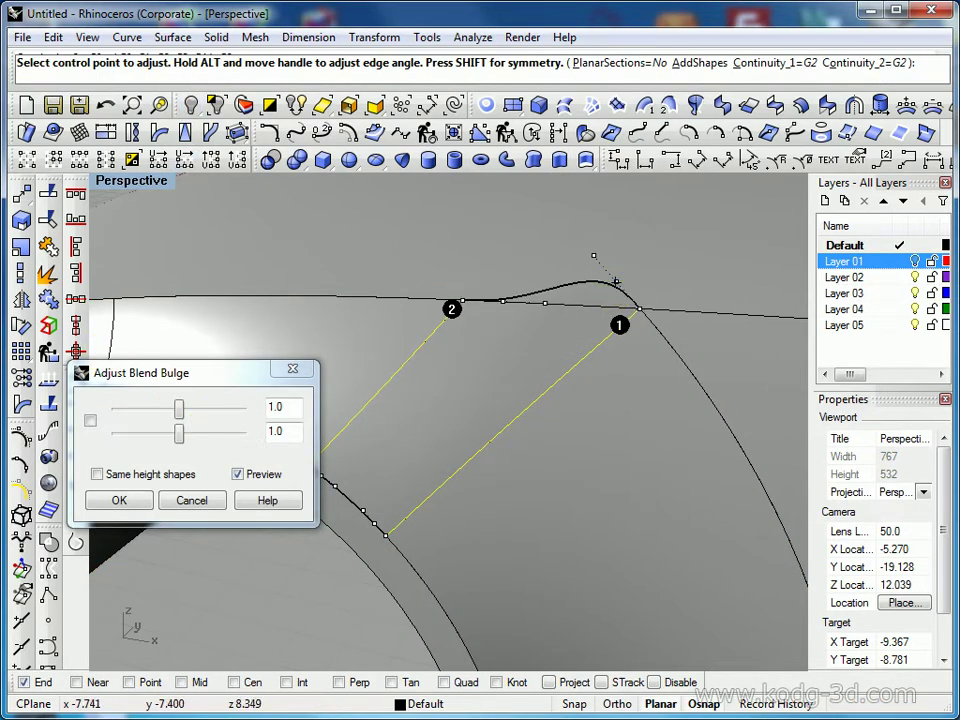
Align the rear blend's end handles with the body and ring edges, and create it with both bulges linked at 1.057
{"action": "scroll", "coordinate": [615, 281], "scroll_direction": "up", "scroll_amount": 3}
{"action": "left_click", "coordinate": [613, 283]}
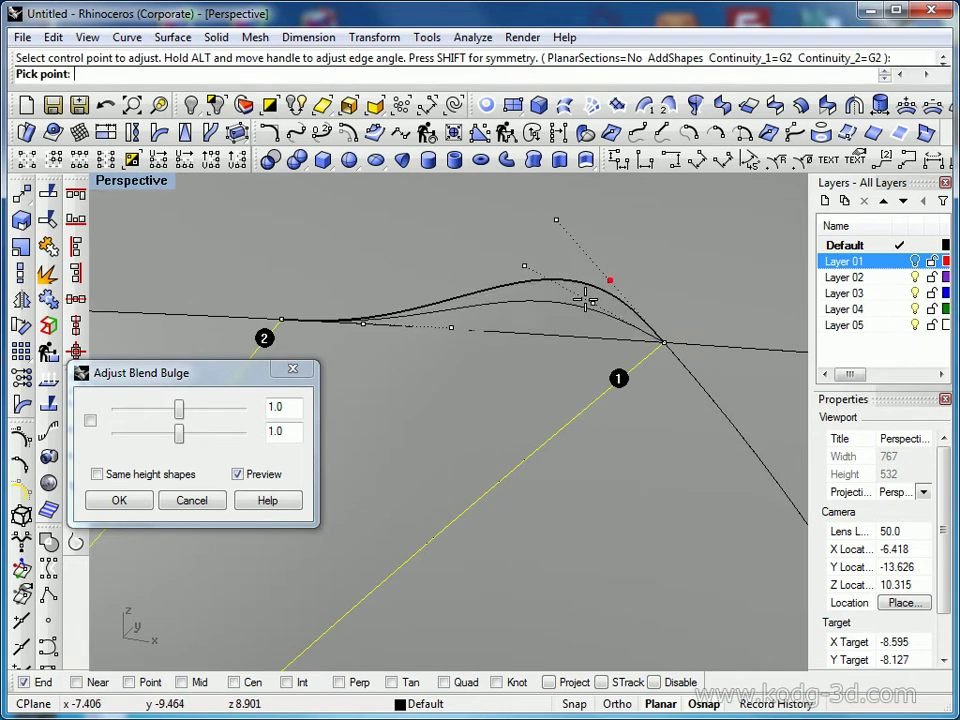
{"action": "left_click", "coordinate": [279, 317]}
{"action": "right_click_drag", "start_coordinate": [559, 366], "coordinate": [639, 318], "text": "shift"}
{"action": "scroll", "coordinate": [636, 321], "scroll_direction": "down", "scroll_amount": 6}
{"action": "right_click_drag", "start_coordinate": [425, 475], "coordinate": [518, 482], "text": "shift"}
{"action": "scroll", "coordinate": [518, 480], "scroll_direction": "up", "scroll_amount": 8}
{"action": "scroll", "coordinate": [532, 468], "scroll_direction": "down", "scroll_amount": 11}
{"action": "right_click_drag", "start_coordinate": [643, 388], "coordinate": [493, 418], "text": "shift"}
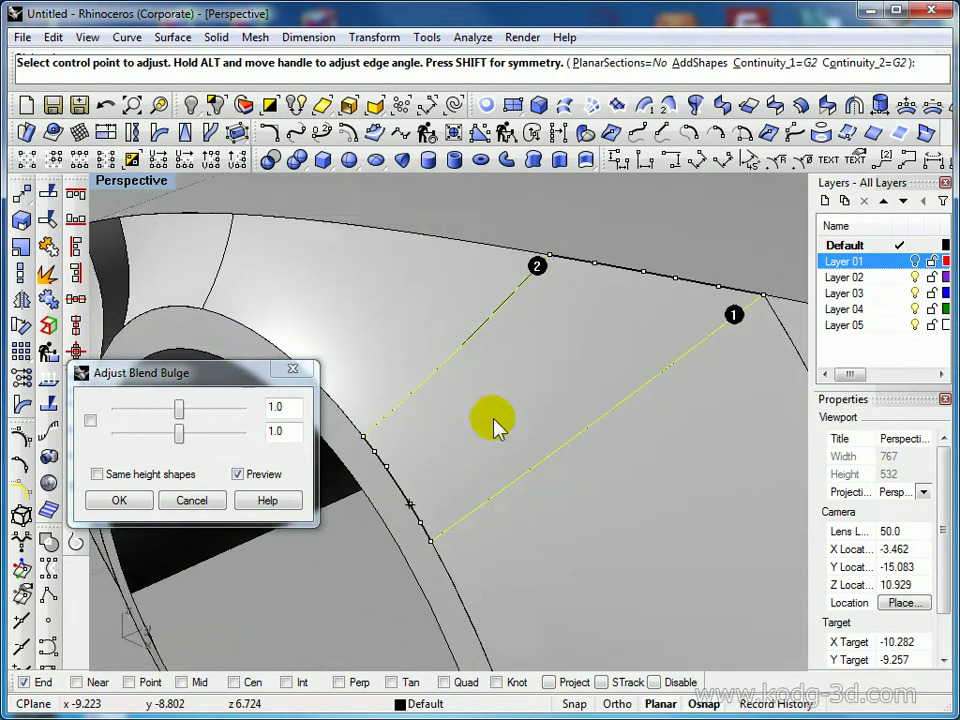
{"action": "left_click", "coordinate": [91, 421]}
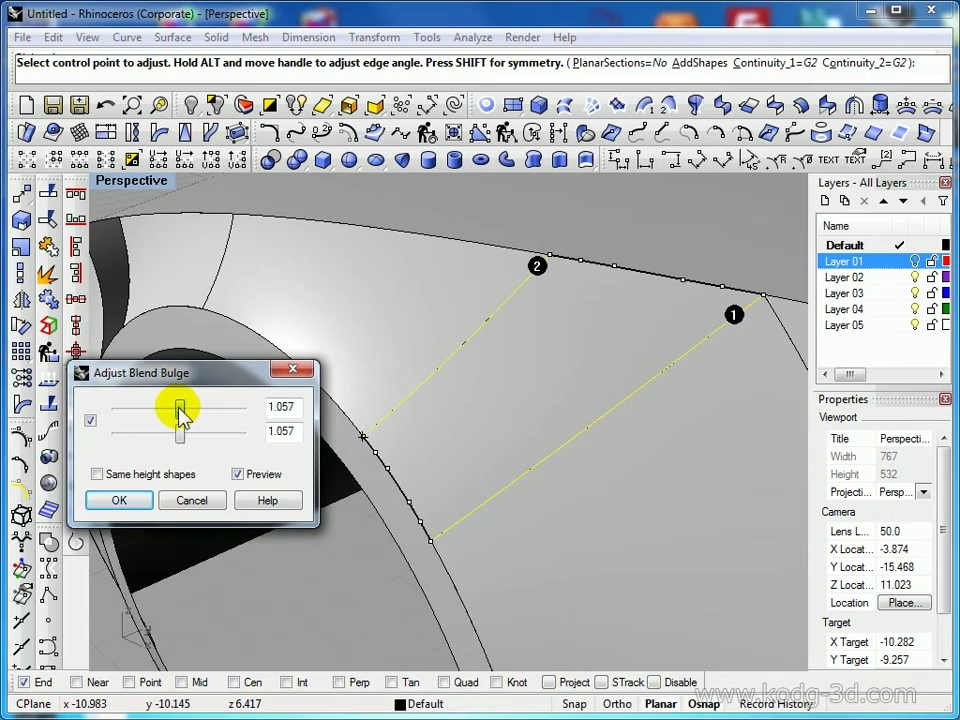
{"action": "left_click", "coordinate": [119, 500]}
Blend the front gap between the swept surface's front edge and the front side surface's edge
{"action": "right_click_drag", "start_coordinate": [435, 418], "coordinate": [611, 407]}
{"action": "right_click_drag", "start_coordinate": [611, 407], "coordinate": [621, 382]}
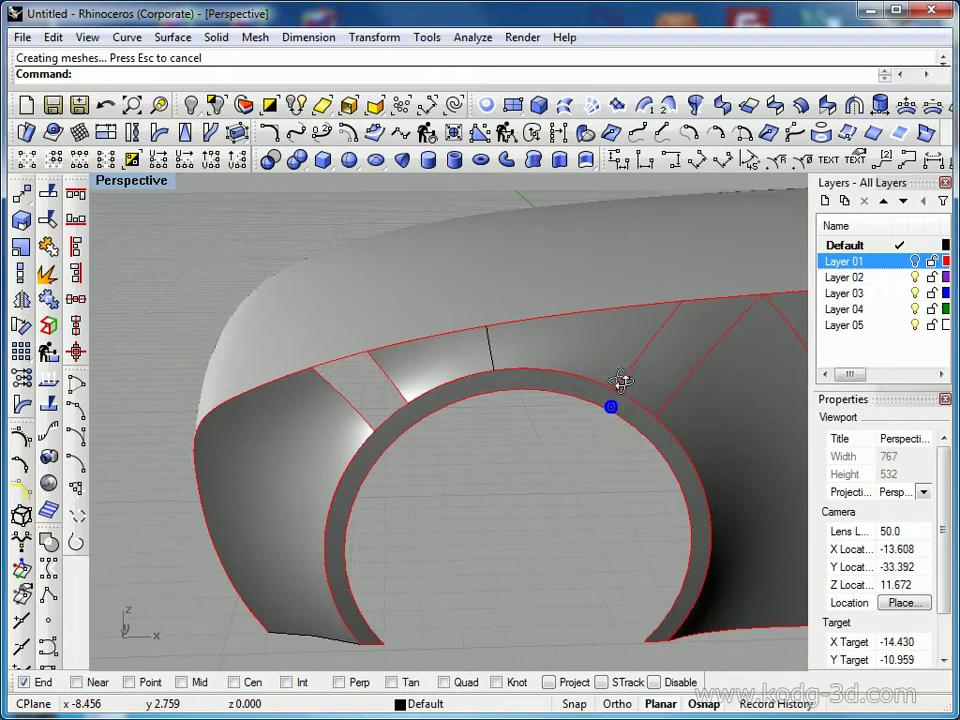
{"action": "right_click_drag", "start_coordinate": [484, 403], "coordinate": [566, 414], "text": "shift"}
{"action": "scroll", "coordinate": [504, 422], "scroll_direction": "up", "scroll_amount": 8}
{"action": "right_click_drag", "start_coordinate": [461, 403], "coordinate": [491, 390]}
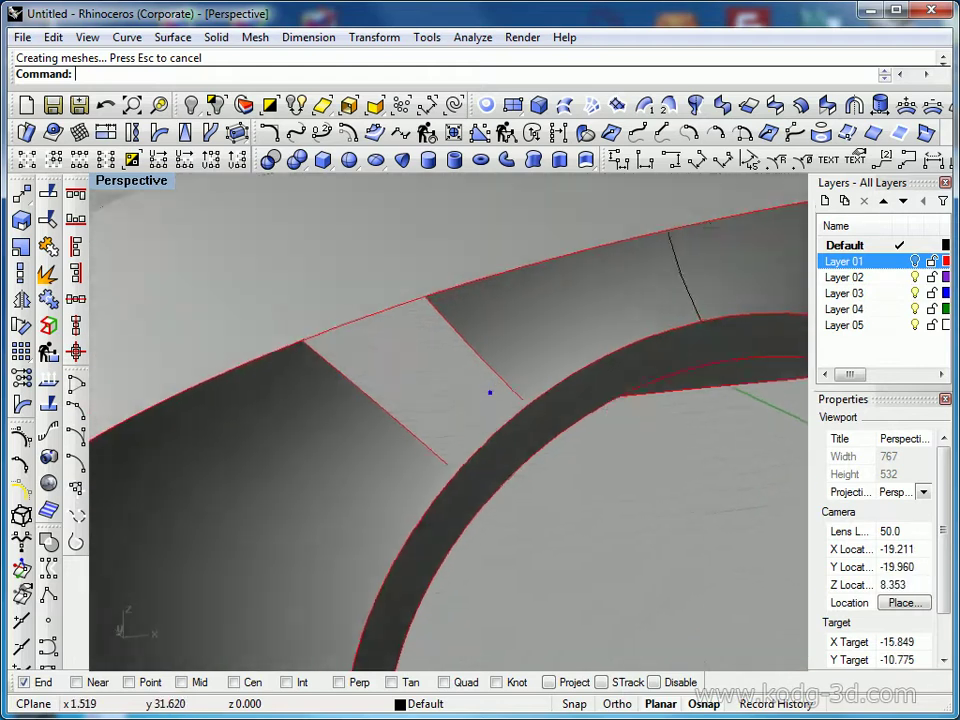
{"action": "right_click", "coordinate": [412, 313]}
{"action": "left_click", "coordinate": [430, 302]}
{"action": "left_click", "coordinate": [334, 362]}
{"action": "key", "text": "Return"}
{"action": "mouse_move", "coordinate": [460, 372]}
{"action": "right_mouse_down"}
{"action": "mouse_move", "coordinate": [388, 366]}
{"action": "mouse_move", "coordinate": [409, 336]}
{"action": "mouse_move", "coordinate": [533, 354]}
{"action": "mouse_move", "coordinate": [515, 364]}
{"action": "right_mouse_up"}
{"action": "left_click", "coordinate": [131, 499]}
Join all the surfaces together and turn on Zebra analysis to inspect the stripes around the wheel arch
{"action": "scroll", "coordinate": [300, 495], "scroll_direction": "down", "scroll_amount": 6}
{"action": "right_click_drag", "start_coordinate": [489, 492], "coordinate": [521, 361]}
{"action": "scroll", "coordinate": [462, 459], "scroll_direction": "down", "scroll_amount": 2}
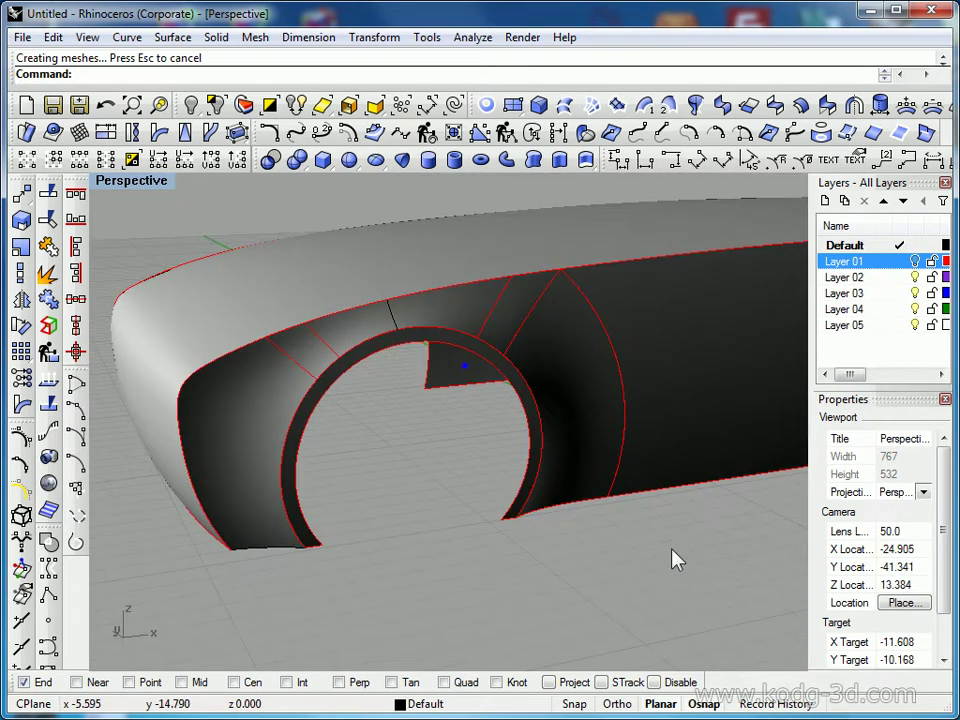
{"action": "key", "text": "ctrl+a"}
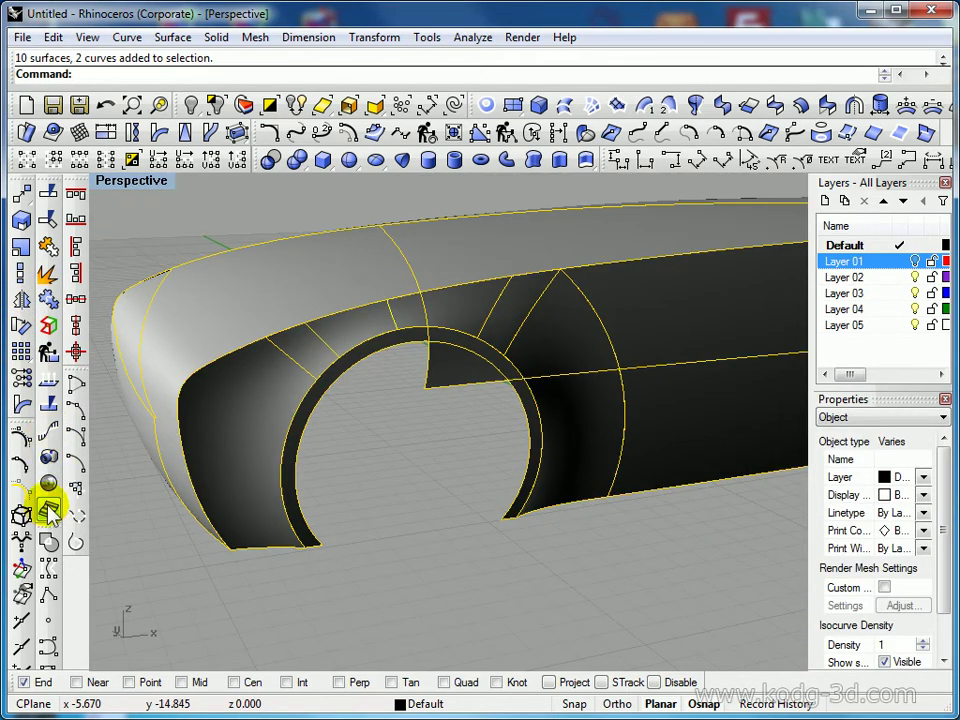
{"action": "left_click", "coordinate": [48, 250]}
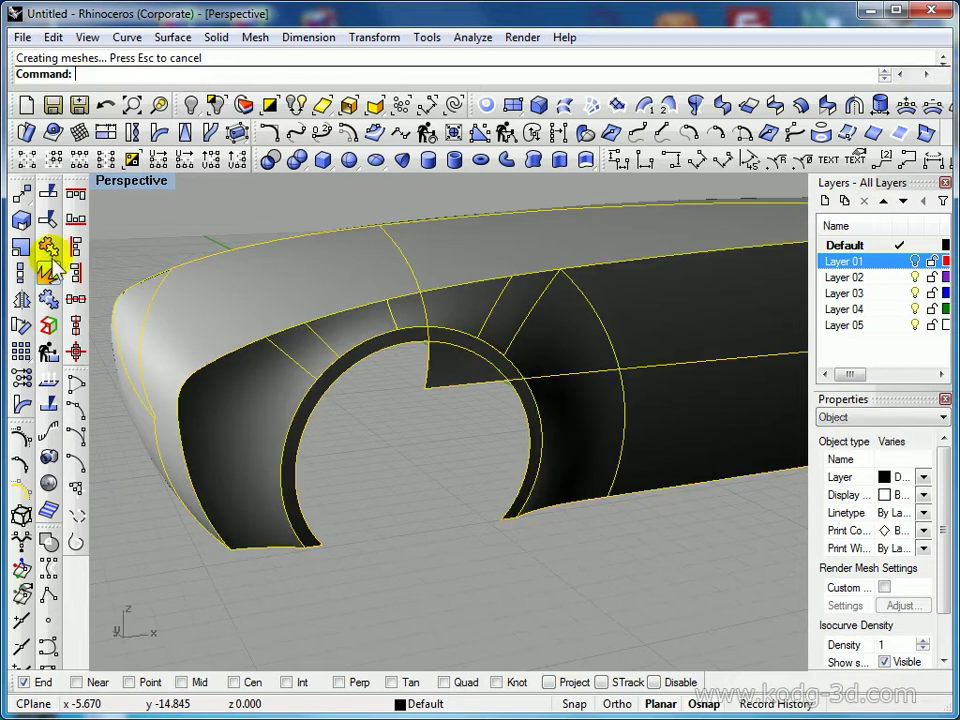
{"action": "left_click", "coordinate": [48, 508]}
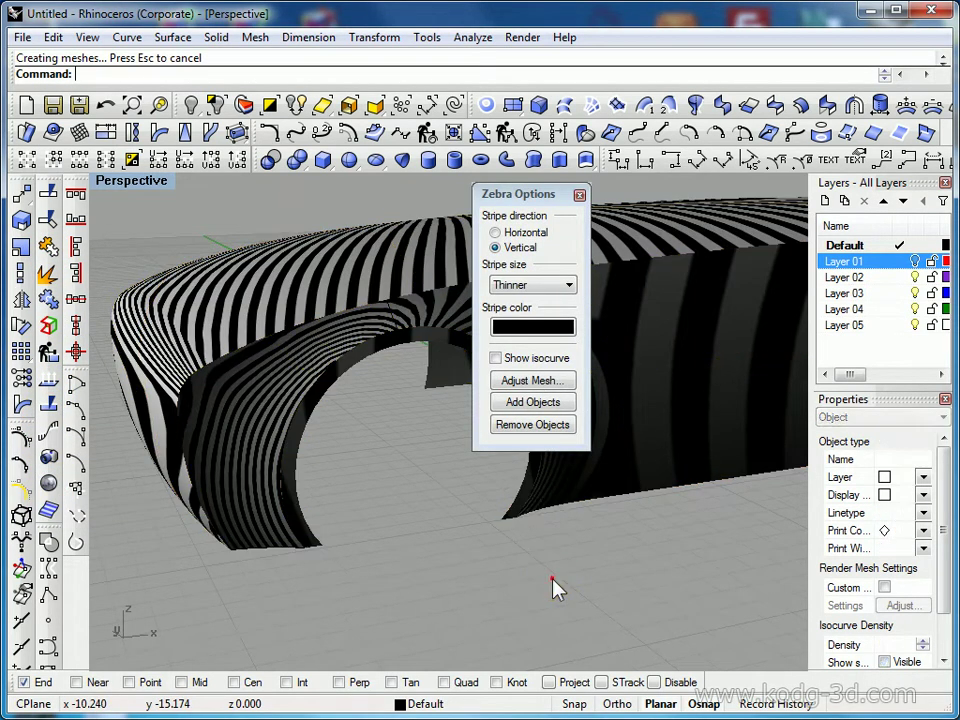
{"action": "left_click_drag", "start_coordinate": [537, 203], "coordinate": [777, 166]}
{"action": "right_click_drag", "start_coordinate": [626, 317], "coordinate": [445, 382]}
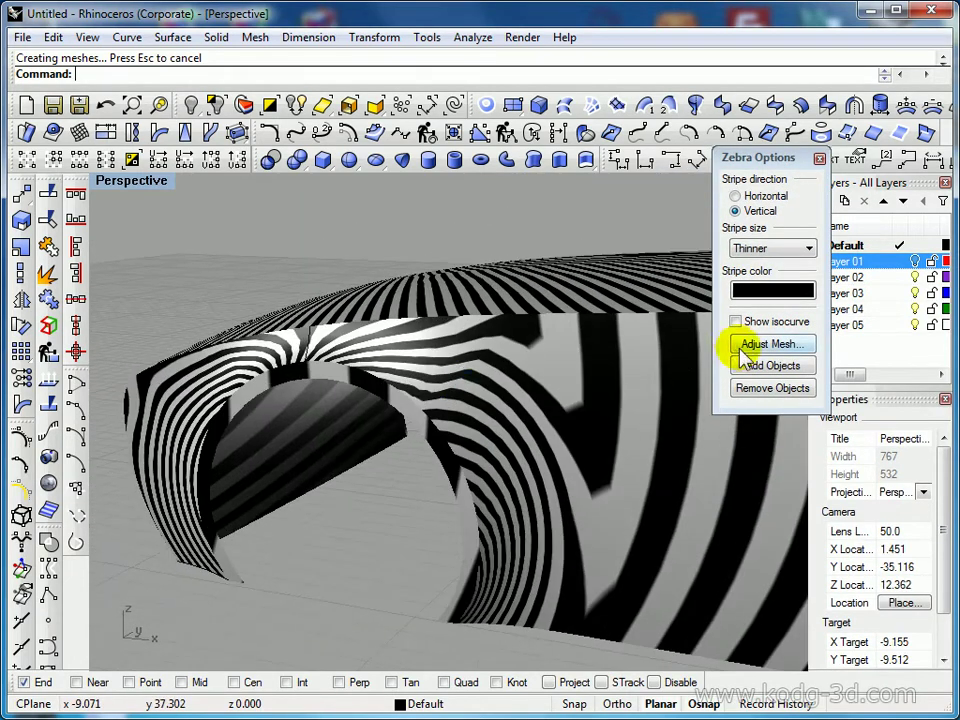
Refine the Zebra analysis mesh with density 1.0 and maximum angle 3
{"action": "left_click", "coordinate": [740, 348]}
{"action": "left_click", "coordinate": [486, 423]}
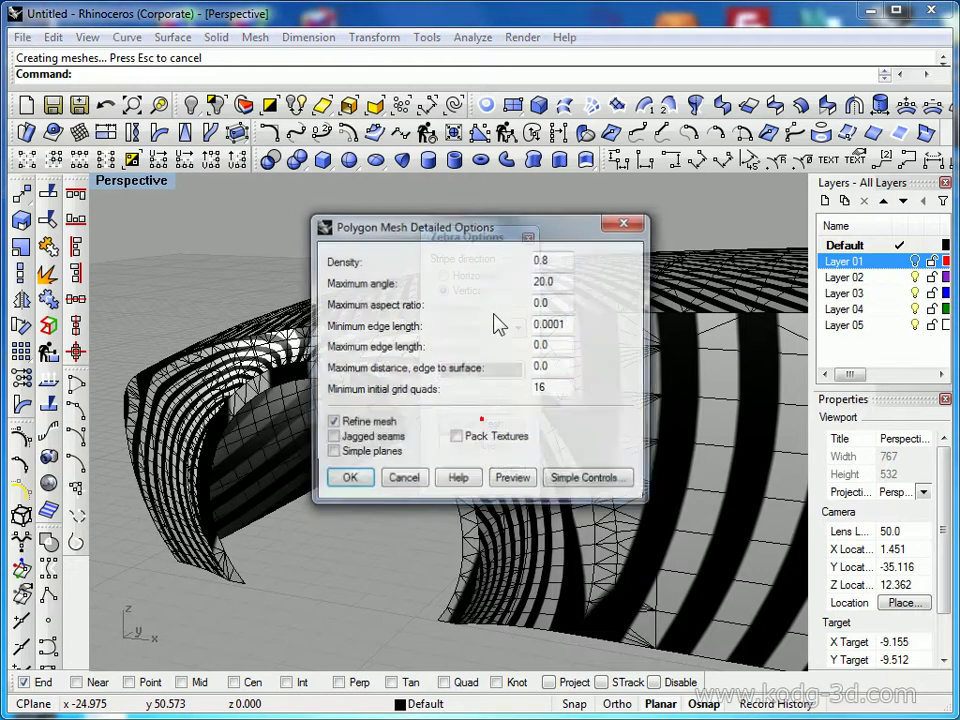
{"action": "type", "text": "1.0"}
{"action": "left_click_drag", "start_coordinate": [558, 283], "coordinate": [534, 285]}
{"action": "type", "text": "3"}
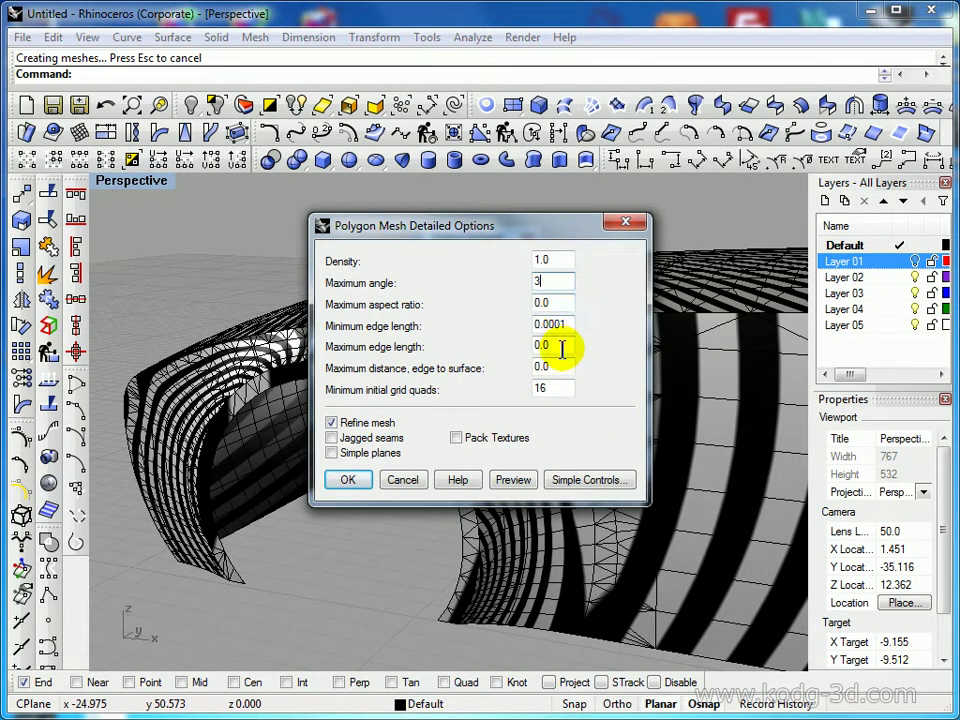
{"action": "left_click", "coordinate": [345, 483]}
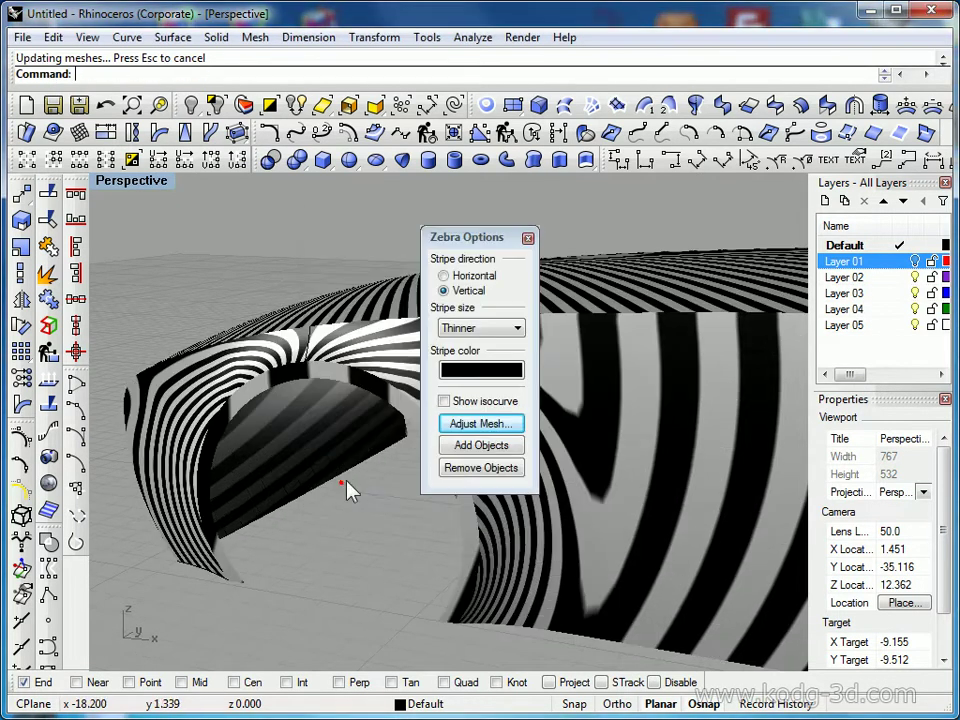
Set the Zebra stripes to Horizontal, examine their flow across the blends around the arch, and turn the analysis off
{"action": "left_click_drag", "start_coordinate": [486, 236], "coordinate": [705, 182]}
{"action": "right_click_drag", "start_coordinate": [461, 439], "coordinate": [480, 414]}
{"action": "left_click", "coordinate": [659, 215]}
{"action": "right_click_drag", "start_coordinate": [432, 447], "coordinate": [441, 446]}
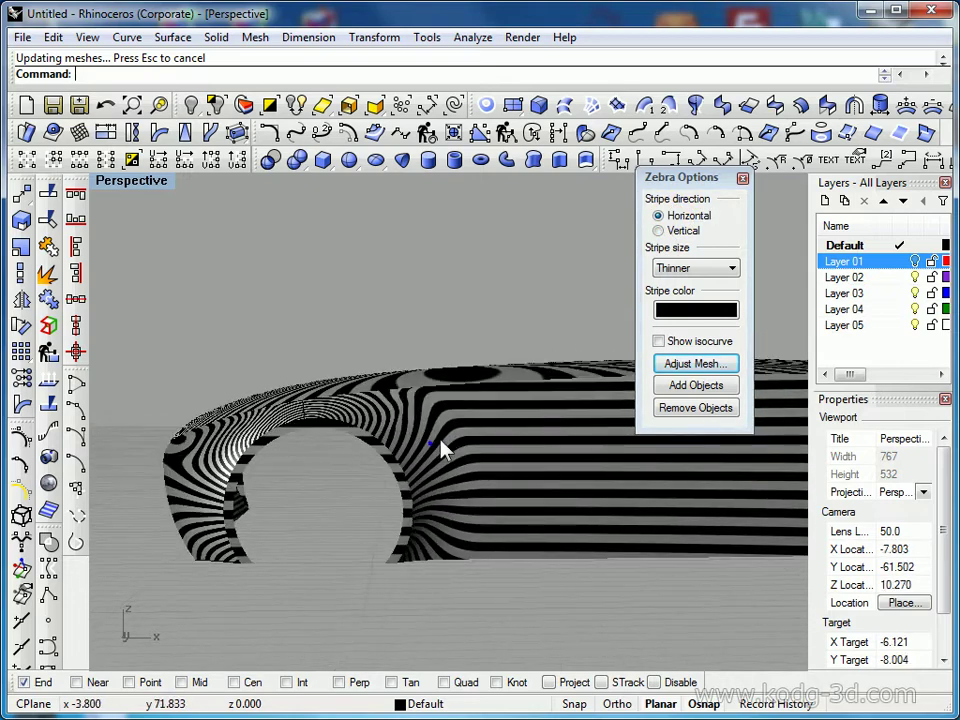
{"action": "scroll", "coordinate": [432, 447], "scroll_direction": "up", "scroll_amount": 8}
{"action": "right_click_drag", "start_coordinate": [354, 427], "coordinate": [486, 408]}
{"action": "scroll", "coordinate": [365, 476], "scroll_direction": "down", "scroll_amount": 7}
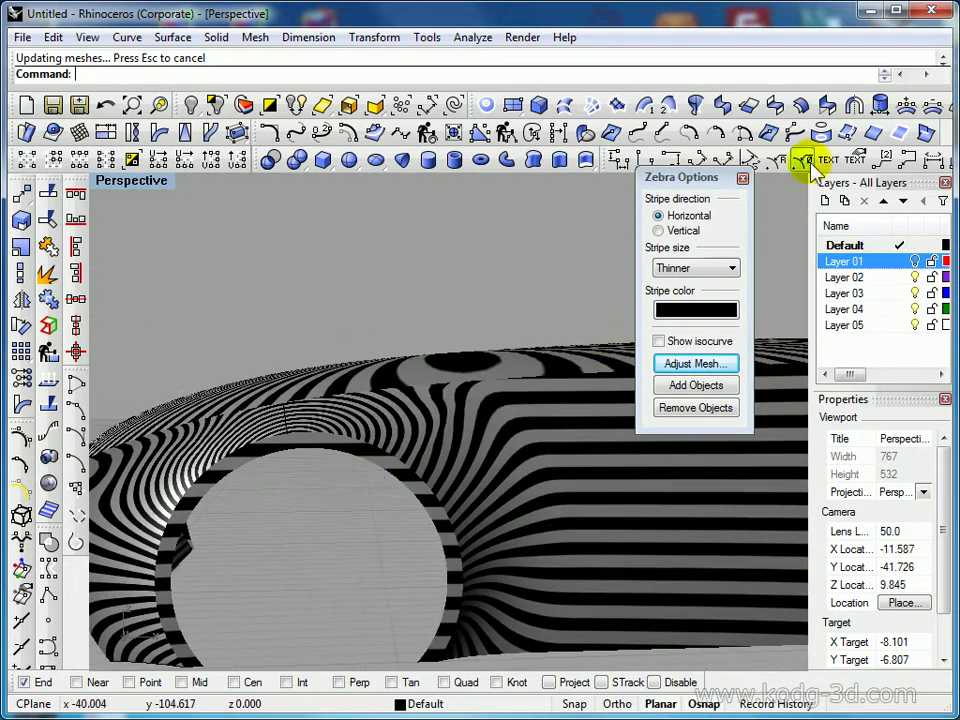
{"action": "left_click", "coordinate": [741, 178]}
Explode the joined body back into separate surfaces
{"action": "scroll", "coordinate": [550, 419], "scroll_direction": "up", "scroll_amount": 3}
{"action": "left_click", "coordinate": [487, 415]}
{"action": "right_click", "coordinate": [381, 403]}
{"action": "left_click", "coordinate": [282, 515]}
{"action": "right_click_drag", "start_coordinate": [369, 492], "coordinate": [430, 472], "text": "shift"}
{"action": "scroll", "coordinate": [436, 440], "scroll_direction": "down", "scroll_amount": 4}
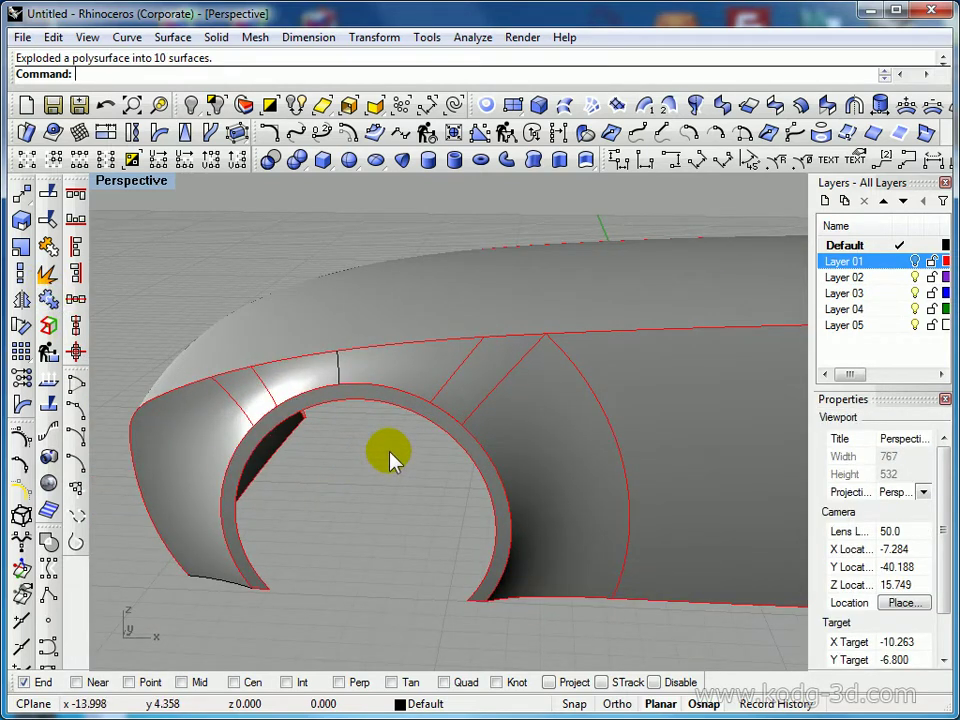
Delete the rear blend surface between the swept surface and the rear side surface
{"action": "mouse_move", "coordinate": [414, 454]}
{"action": "right_mouse_down"}
{"action": "mouse_move", "coordinate": [394, 450]}
{"action": "mouse_move", "coordinate": [415, 452]}
{"action": "right_mouse_up"}
{"action": "right_click_drag", "start_coordinate": [409, 398], "coordinate": [529, 388]}
{"action": "left_click", "coordinate": [535, 372]}
{"action": "key", "text": "Delete"}
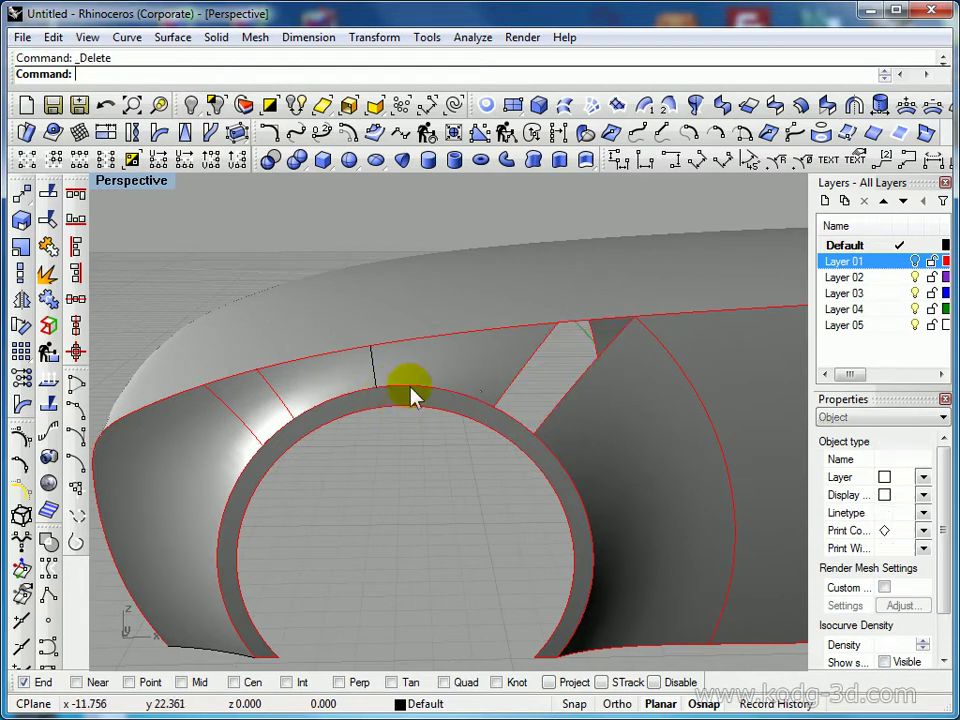
Draw a slanted cutting line in the Front view from inside the ring to above the body edge, crossing the swept surface
{"action": "double_click", "coordinate": [134, 184]}
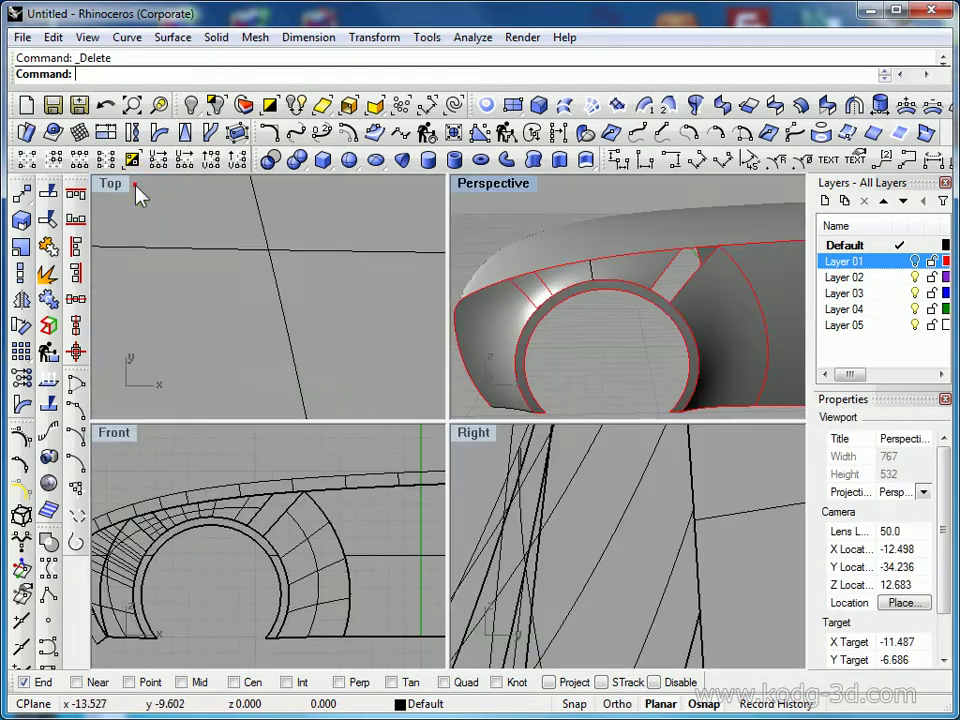
{"action": "scroll", "coordinate": [272, 495], "scroll_direction": "up", "scroll_amount": 5}
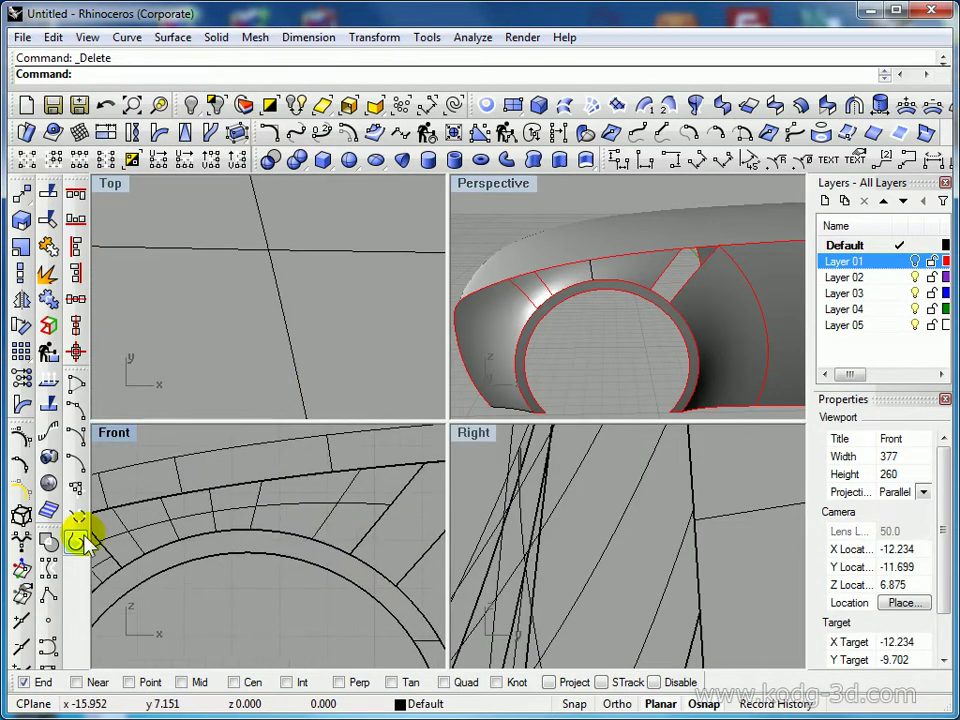
{"action": "left_click", "coordinate": [48, 598]}
{"action": "left_click", "coordinate": [278, 598]}
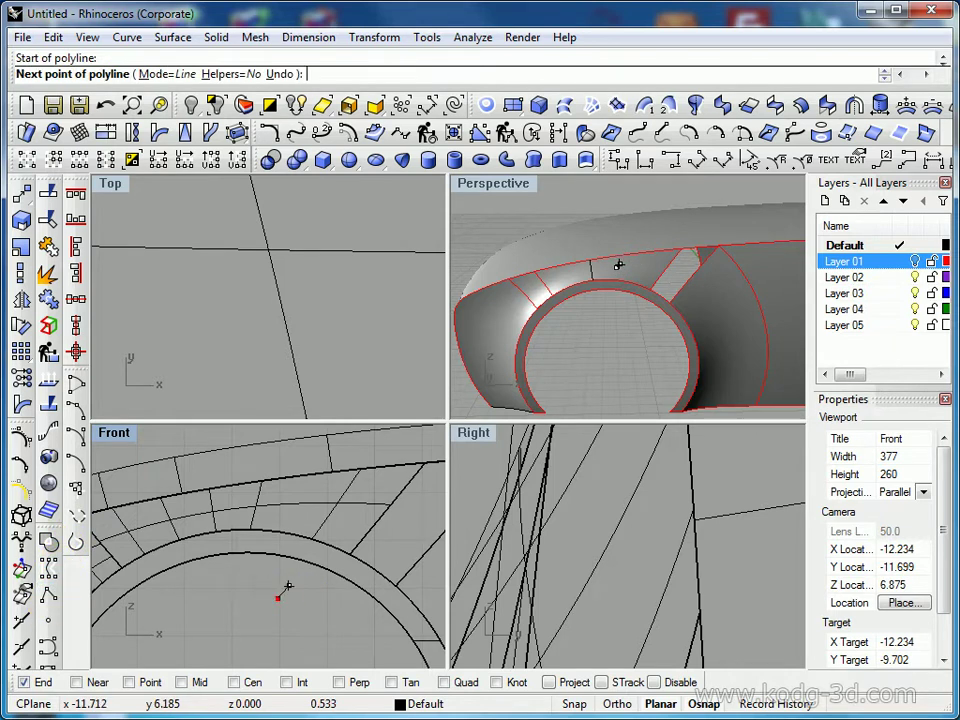
{"action": "left_click", "coordinate": [313, 446]}
{"action": "key", "text": "Return"}
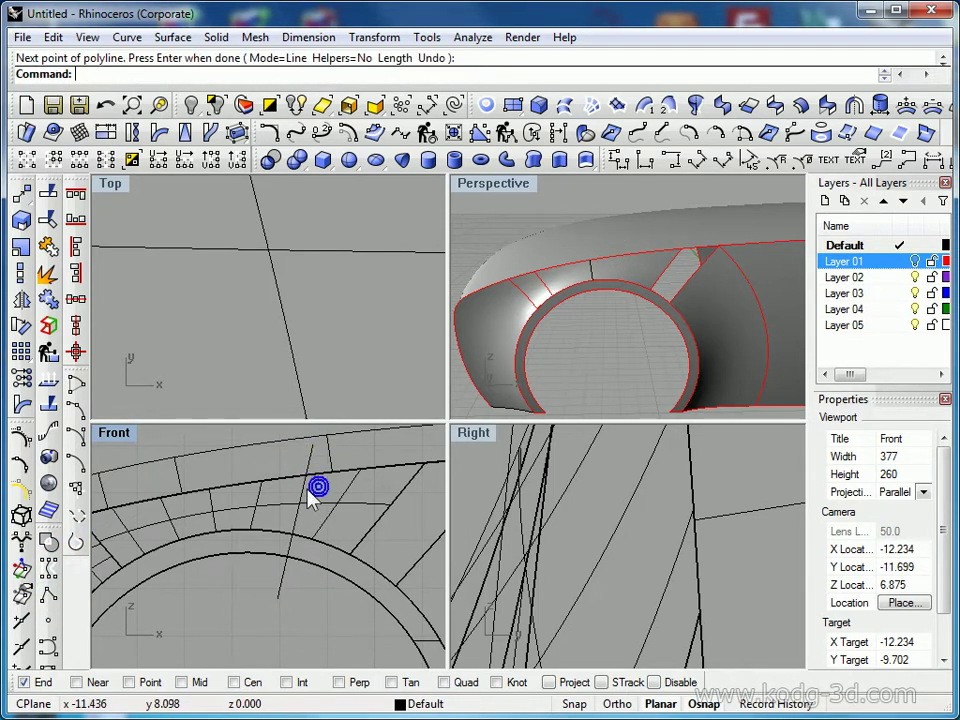
Trim away the swept surface's part behind the cutting line, and delete the line and the middle section curve
{"action": "left_click", "coordinate": [313, 490]}
{"action": "left_click", "coordinate": [48, 244]}
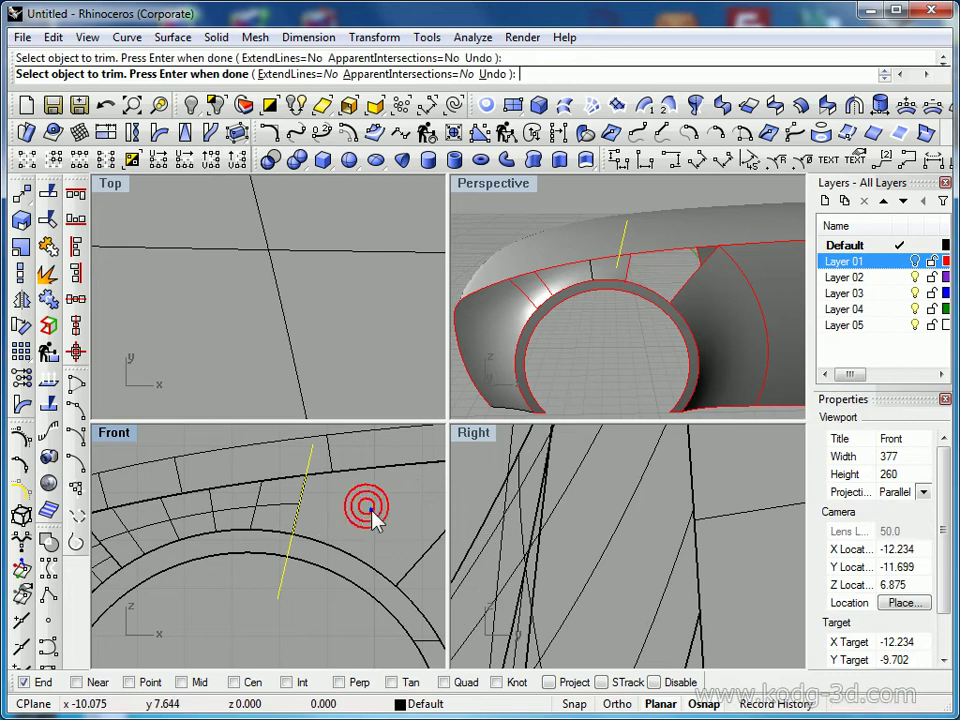
{"action": "key", "text": "Return"}
{"action": "key", "text": "Delete"}
{"action": "double_click", "coordinate": [460, 185]}
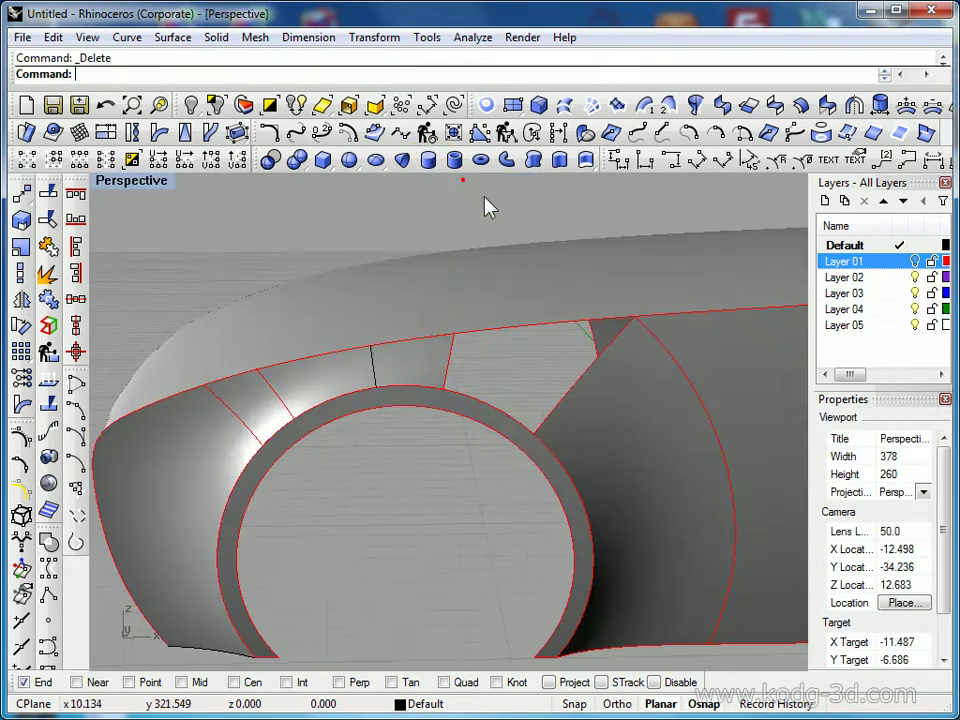
{"action": "key", "text": "Delete"}
Start a surface blend across the widened gap between the rear side surface's front edge and the trimmed surface's rear edge
{"action": "scroll", "coordinate": [433, 339], "scroll_direction": "up", "scroll_amount": 5}
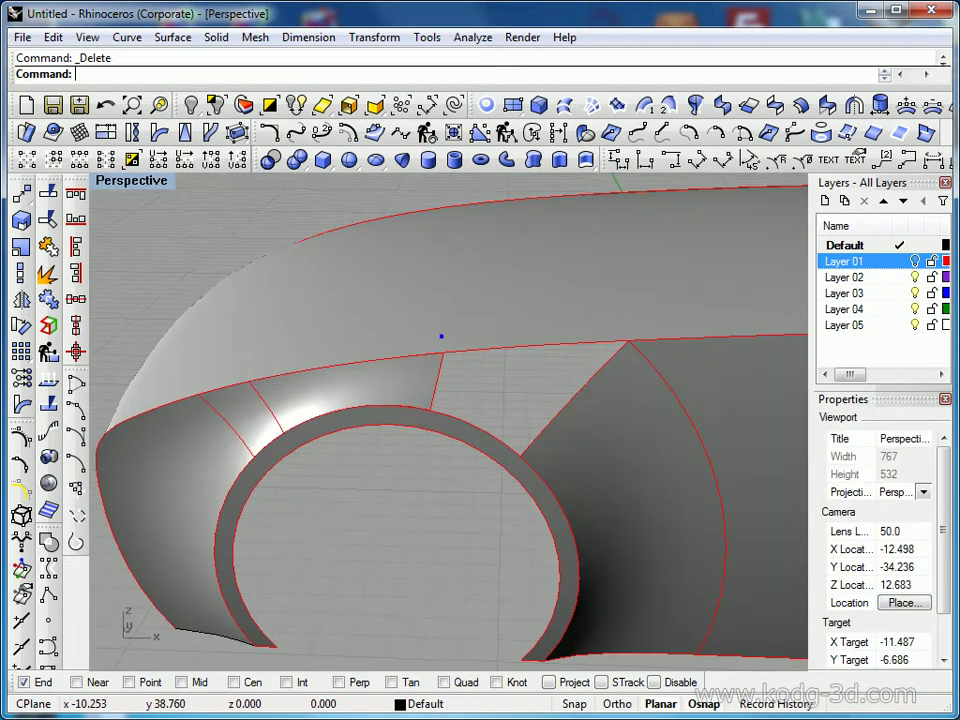
{"action": "scroll", "coordinate": [443, 390], "scroll_direction": "up", "scroll_amount": 2}
{"action": "right_click_drag", "start_coordinate": [430, 392], "coordinate": [500, 389], "text": "shift"}
{"action": "right_click_drag", "start_coordinate": [500, 389], "coordinate": [543, 388]}
{"action": "left_click", "coordinate": [772, 108]}
{"action": "left_click", "coordinate": [748, 426]}
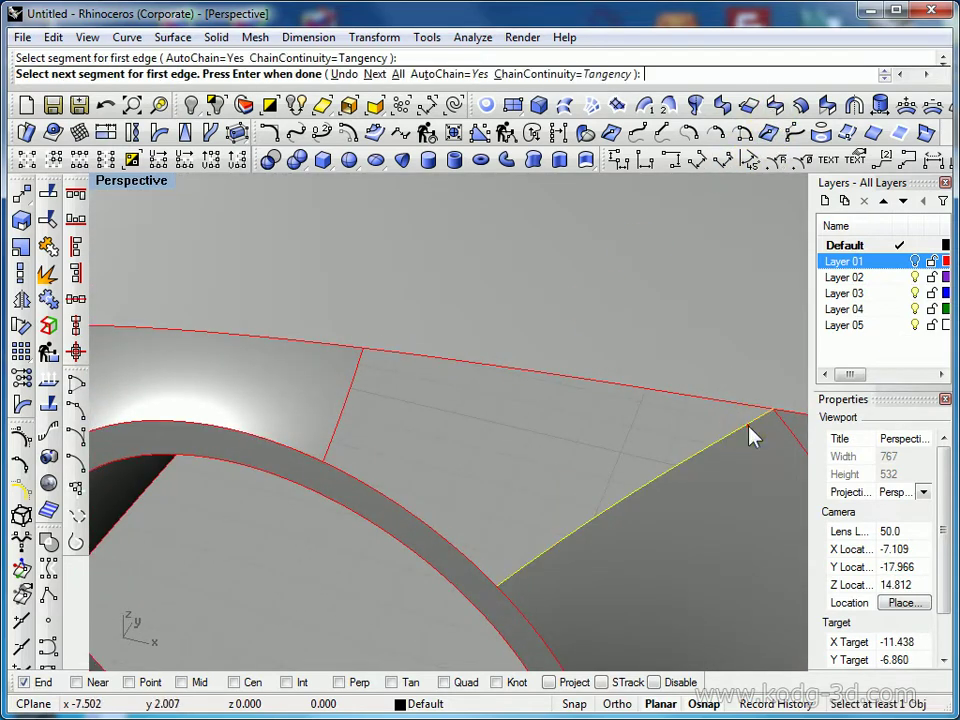
{"action": "left_click", "coordinate": [364, 379]}
{"action": "key", "text": "Return"}
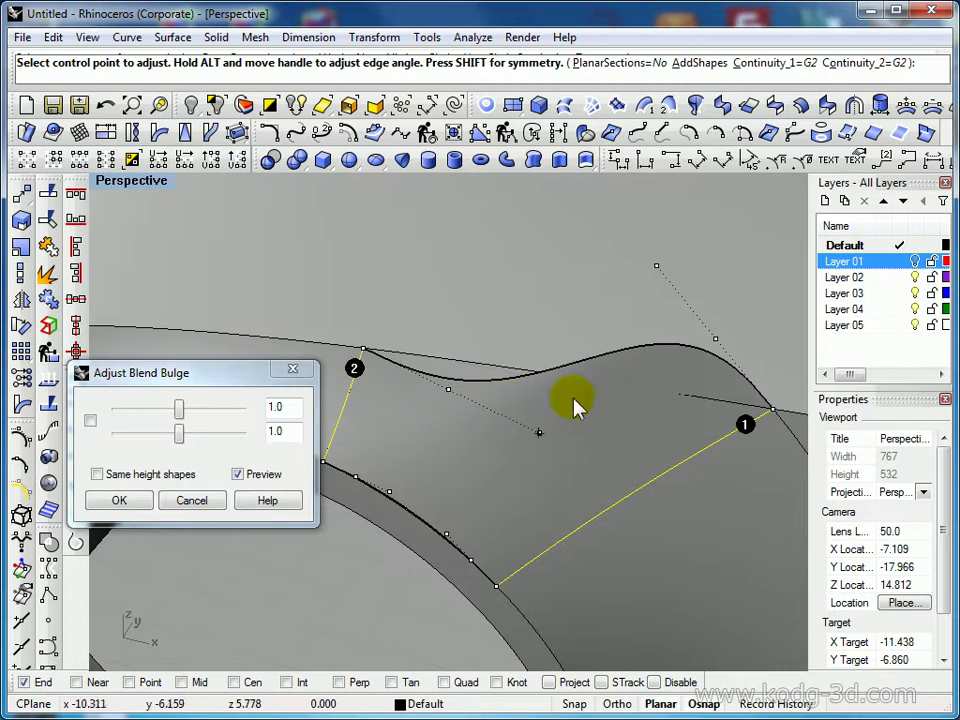
Pull the blend's upper section handles from both sides onto the straight body edge to remove the wave
{"action": "left_click", "coordinate": [448, 393]}
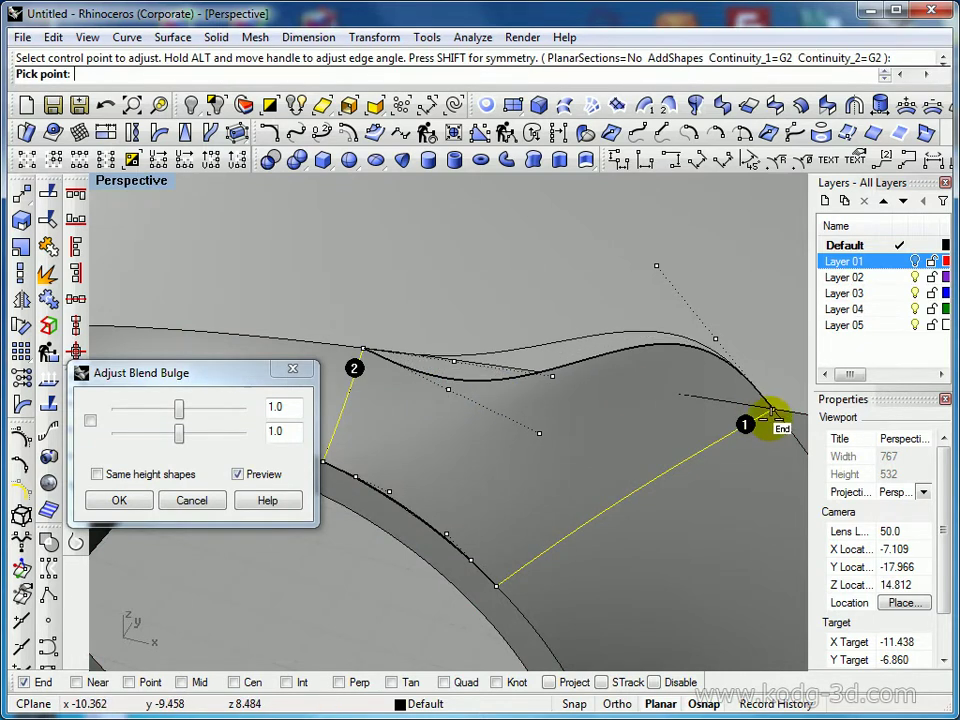
{"action": "left_click", "coordinate": [777, 414]}
{"action": "left_click", "coordinate": [712, 339]}
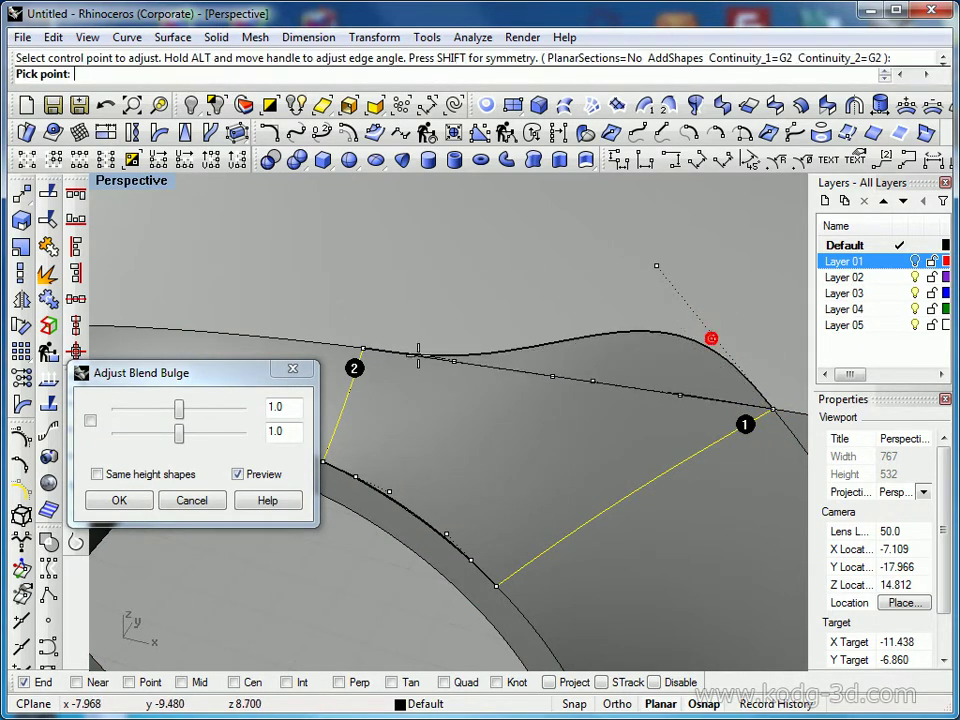
{"action": "left_click", "coordinate": [364, 347]}
Fine-tune both upper section handles along the body edge and lock the two bulge values together
{"action": "scroll", "coordinate": [552, 376], "scroll_direction": "up", "scroll_amount": 3}
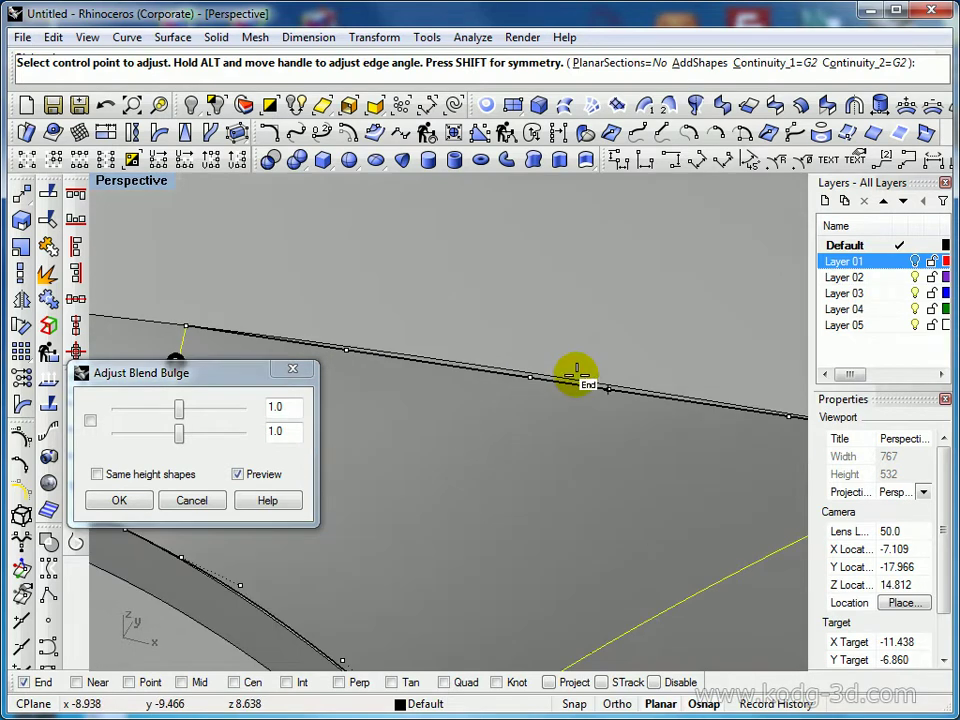
{"action": "mouse_move", "coordinate": [608, 389]}
{"action": "right_mouse_down"}
{"action": "mouse_move", "coordinate": [672, 361]}
{"action": "mouse_move", "coordinate": [612, 389]}
{"action": "right_mouse_up"}
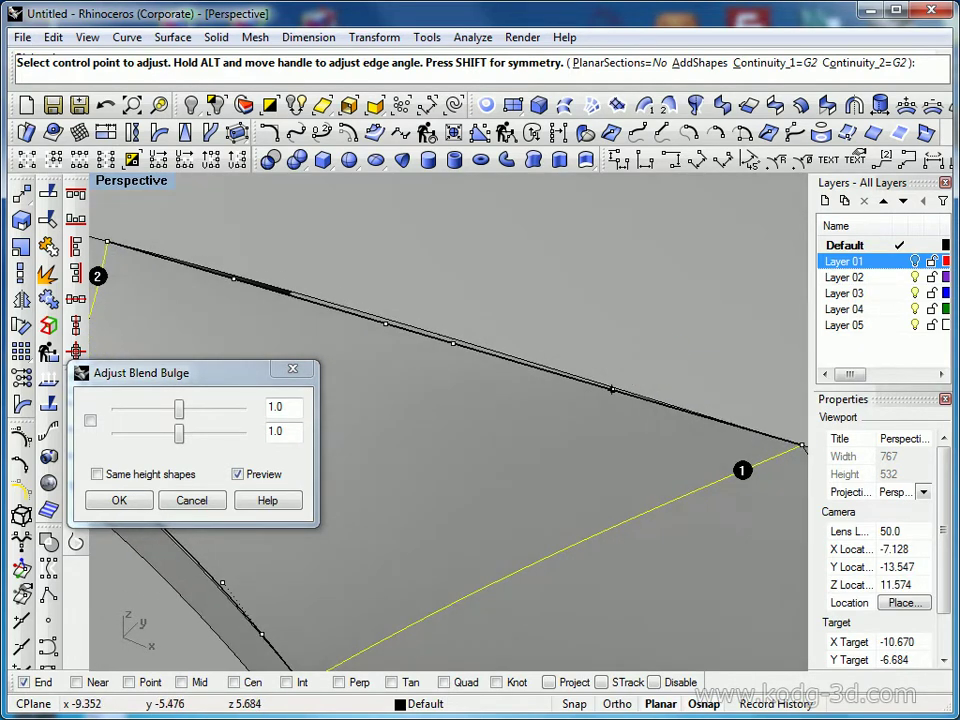
{"action": "left_click", "coordinate": [612, 389]}
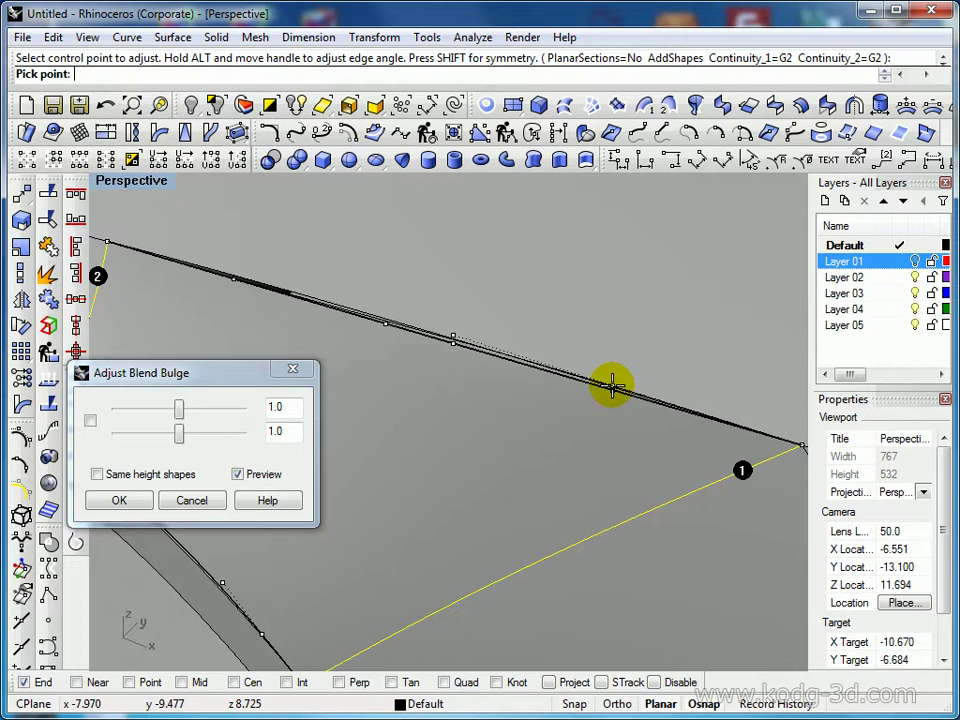
{"action": "left_click", "coordinate": [612, 385]}
{"action": "left_click", "coordinate": [232, 278]}
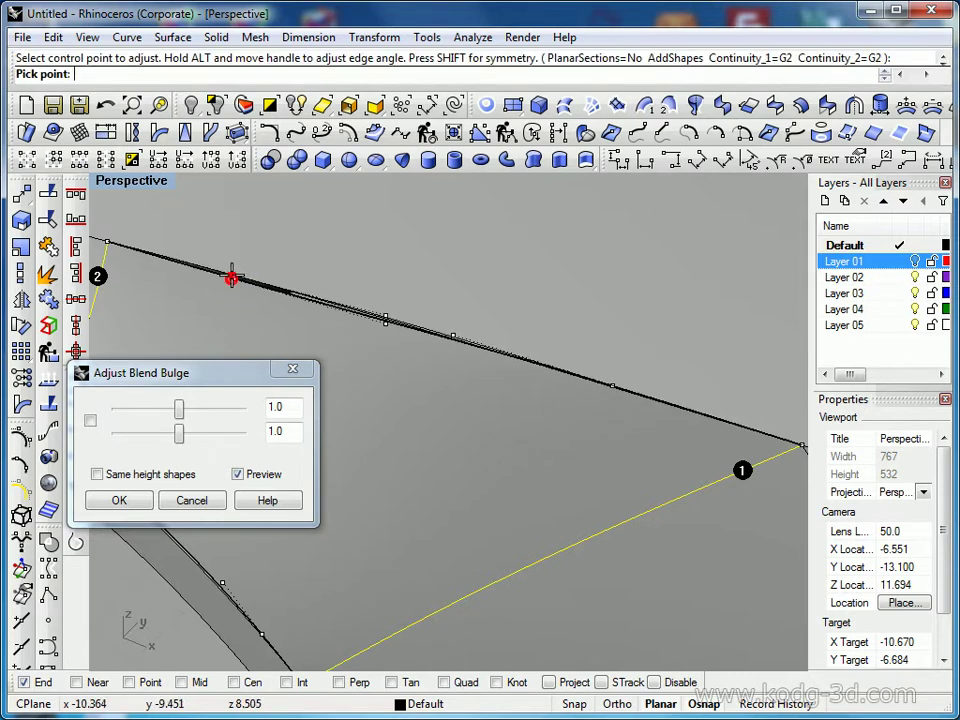
{"action": "left_click", "coordinate": [232, 276]}
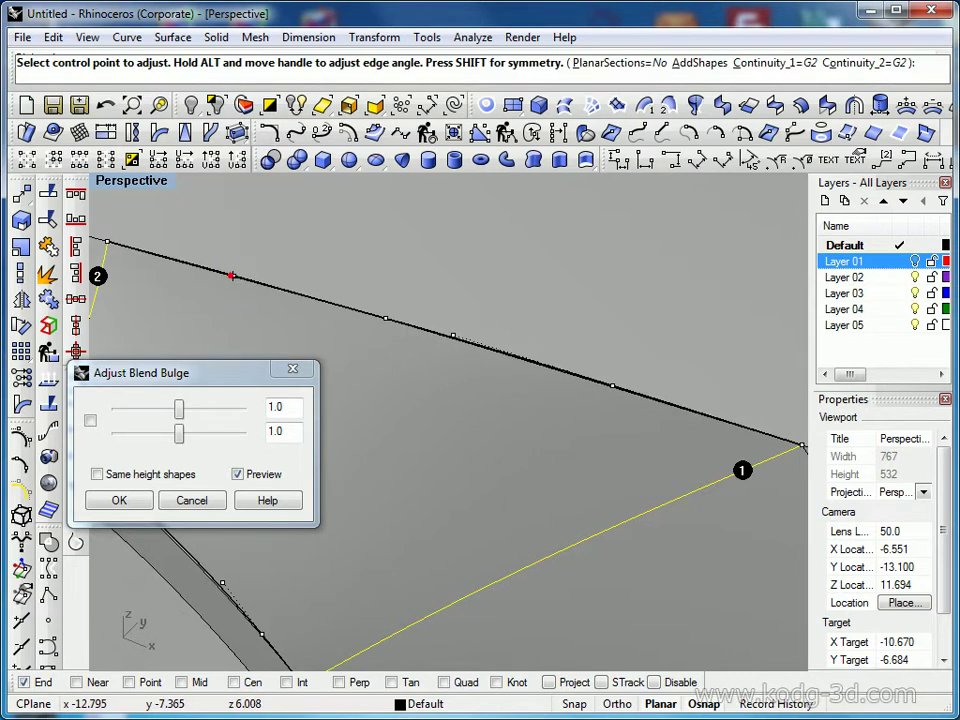
{"action": "left_click", "coordinate": [92, 419]}
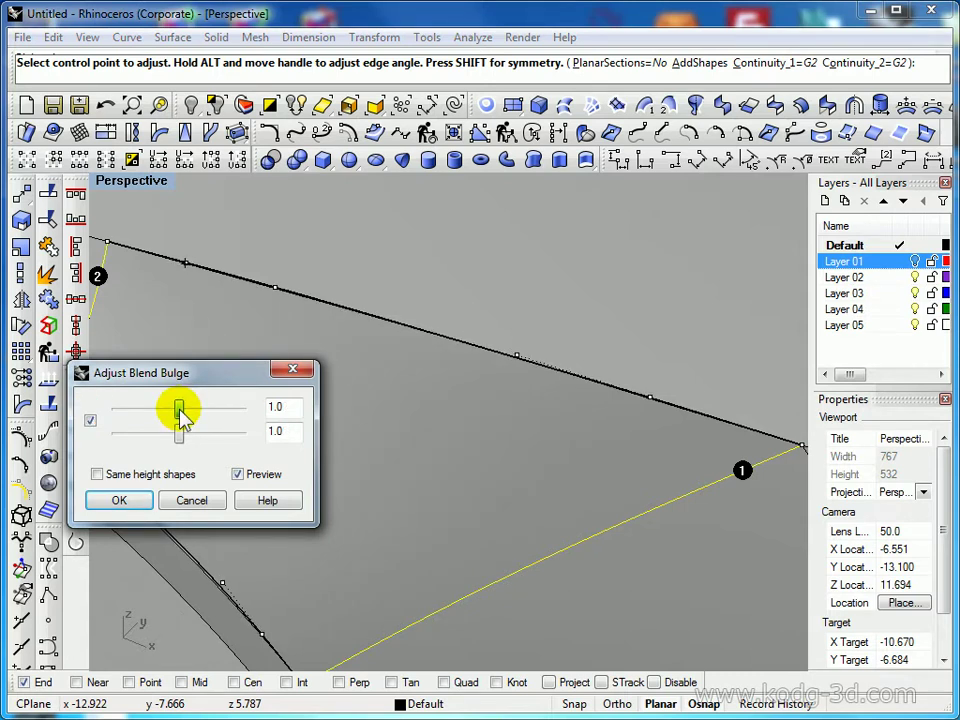
Adjust both lower section handles so the blend follows the arch ring's edge, and create the G2 blend
{"action": "right_click_drag", "start_coordinate": [368, 492], "coordinate": [626, 371], "text": "shift"}
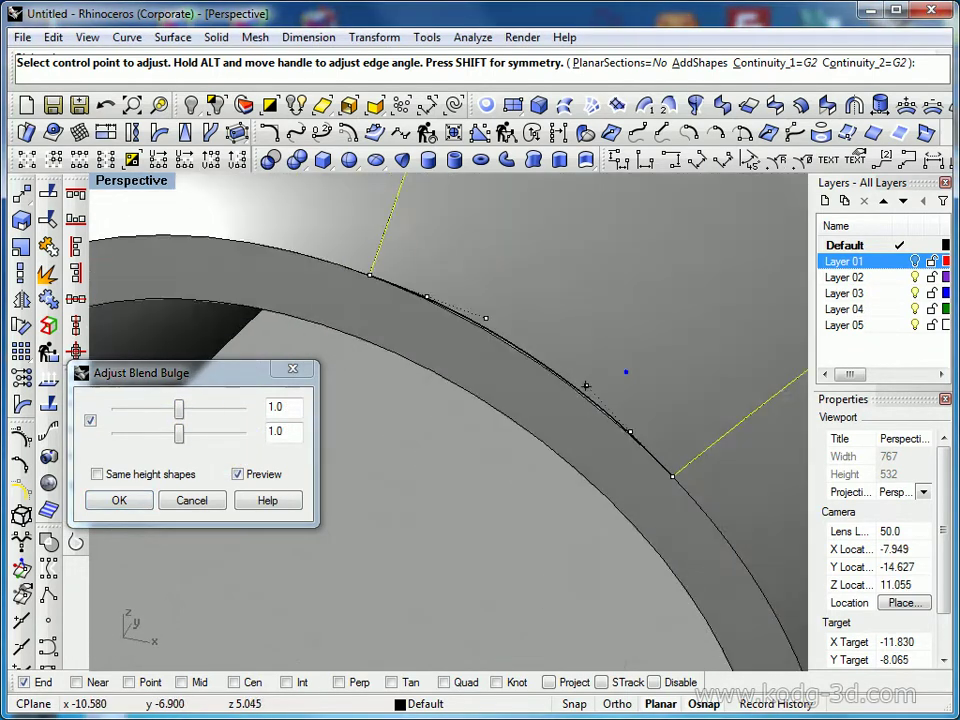
{"action": "scroll", "coordinate": [600, 386], "scroll_direction": "up", "scroll_amount": 3}
{"action": "left_click", "coordinate": [660, 467]}
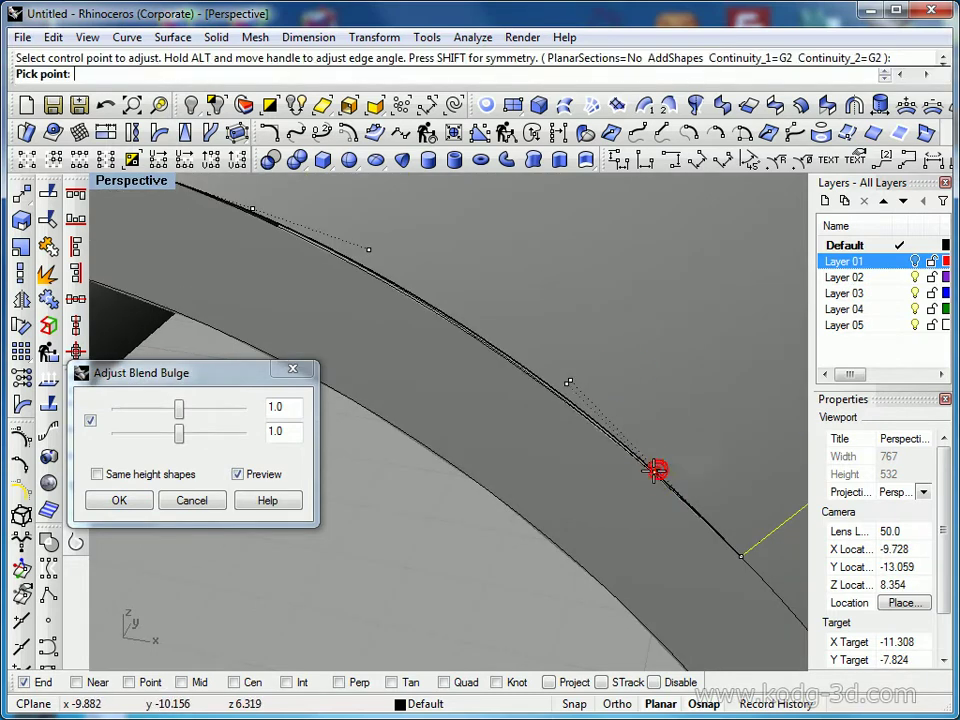
{"action": "left_click", "coordinate": [650, 470]}
{"action": "left_click", "coordinate": [253, 208]}
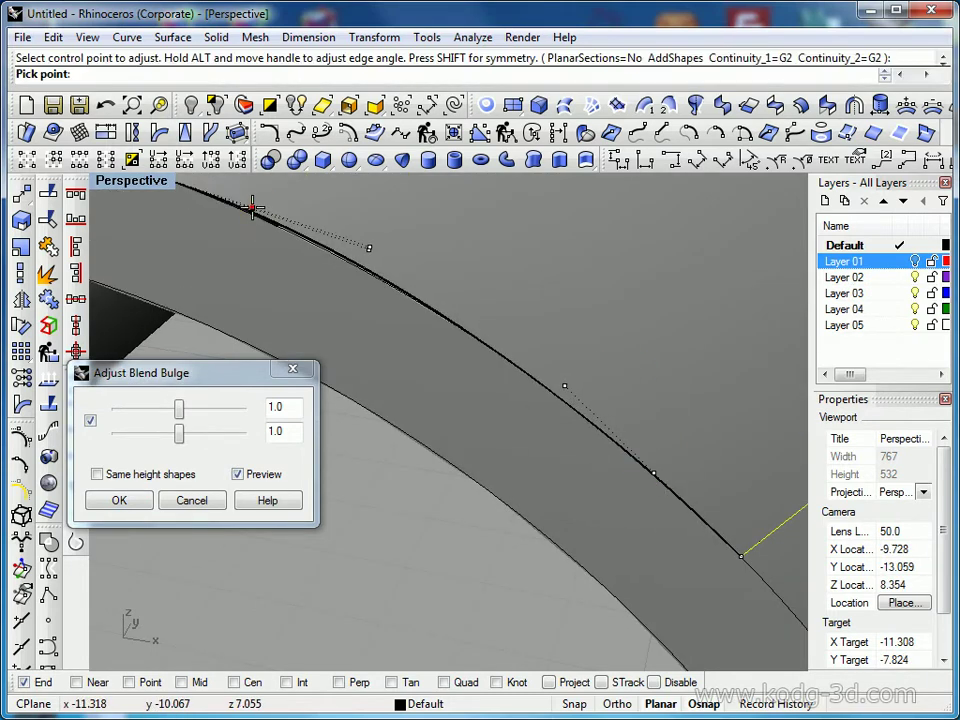
{"action": "left_click", "coordinate": [253, 210]}
{"action": "right_click_drag", "start_coordinate": [430, 300], "coordinate": [583, 420]}
{"action": "left_click", "coordinate": [134, 498]}
Run a Zebra analysis on the body and wheel arch surfaces and examine the horizontal stripes across the new blend
{"action": "scroll", "coordinate": [390, 480], "scroll_direction": "down", "scroll_amount": 6}
{"action": "right_click_drag", "start_coordinate": [390, 480], "coordinate": [528, 485]}
{"action": "scroll", "coordinate": [528, 485], "scroll_direction": "down", "scroll_amount": 4}
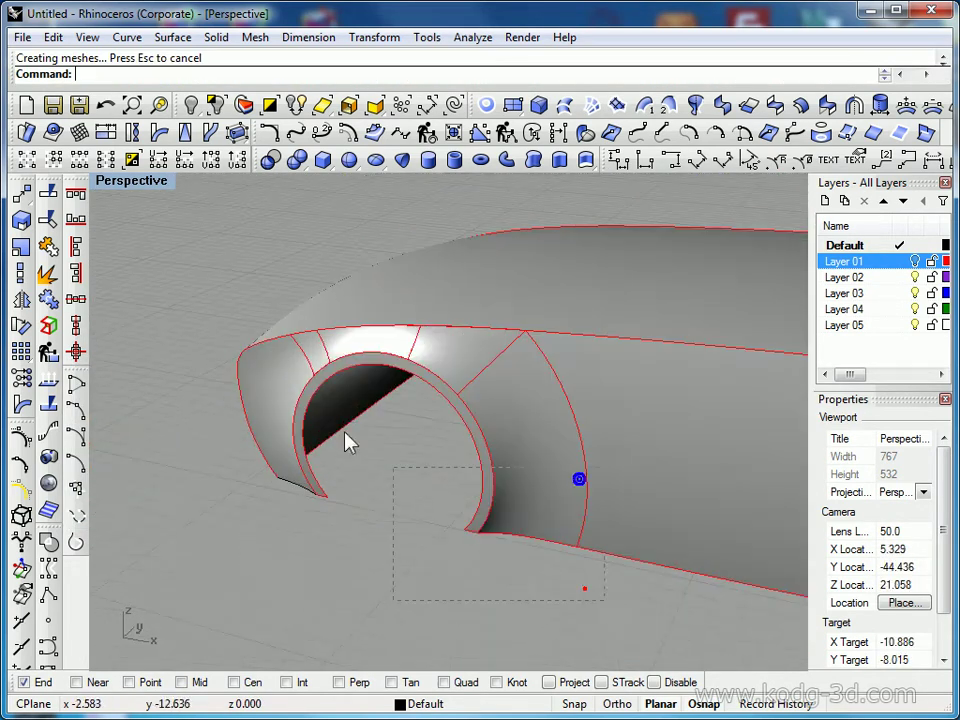
{"action": "left_click_drag", "start_coordinate": [393, 467], "coordinate": [583, 585]}
{"action": "left_click", "coordinate": [47, 509]}
{"action": "right_click_drag", "start_coordinate": [488, 470], "coordinate": [580, 350], "text": "shift"}
{"action": "scroll", "coordinate": [424, 401], "scroll_direction": "up", "scroll_amount": 6}
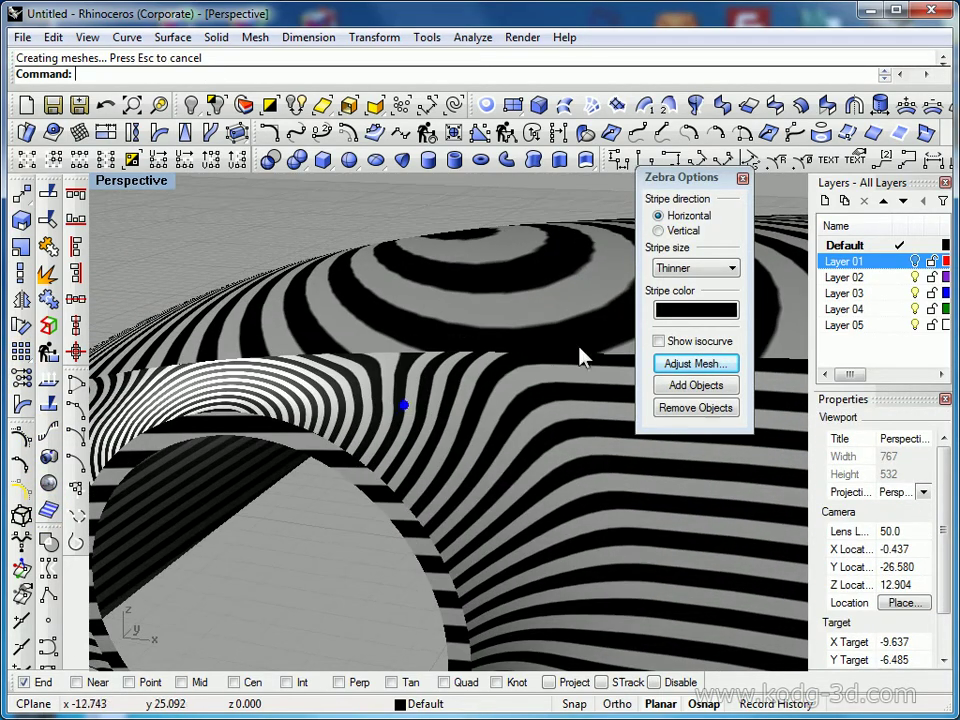
Switch the Zebra stripes to vertical, examine stripe flow around the whole arch, and end the analysis
{"action": "left_click", "coordinate": [692, 231]}
{"action": "right_click_drag", "start_coordinate": [509, 376], "coordinate": [510, 347]}
{"action": "scroll", "coordinate": [275, 414], "scroll_direction": "up", "scroll_amount": 6}
{"action": "right_click_drag", "start_coordinate": [262, 409], "coordinate": [360, 400]}
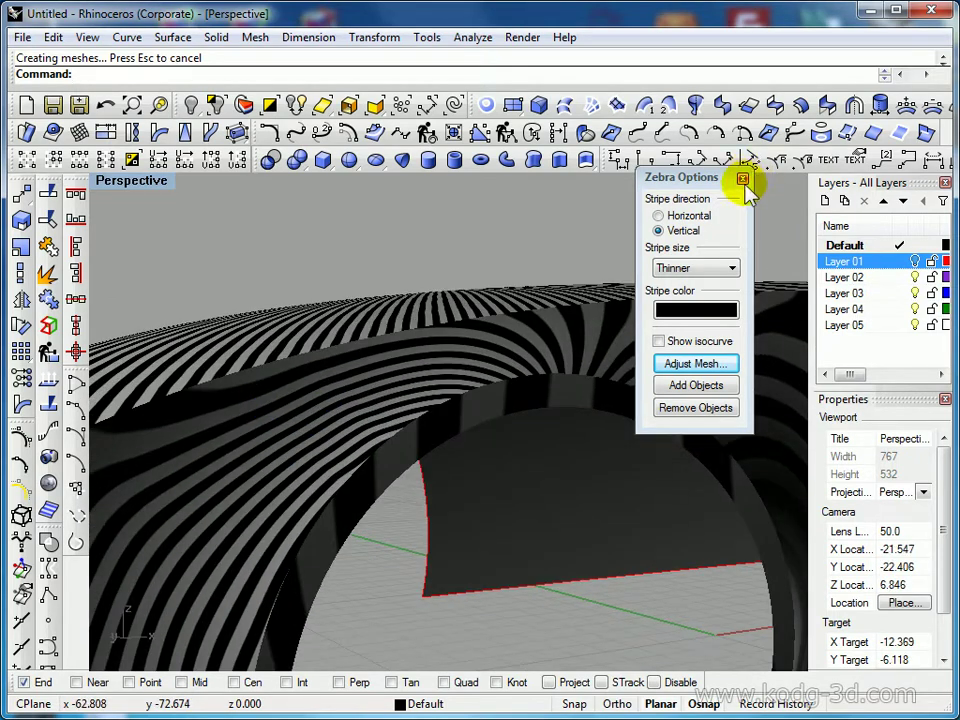
{"action": "left_click", "coordinate": [743, 180]}
Apply an environment map to all body surfaces, examine the reflections around the wheel arch, and end the analysis
{"action": "scroll", "coordinate": [707, 286], "scroll_direction": "down", "scroll_amount": 8}
{"action": "right_click_drag", "start_coordinate": [666, 293], "coordinate": [583, 311]}
{"action": "left_click_drag", "start_coordinate": [742, 546], "coordinate": [300, 250]}
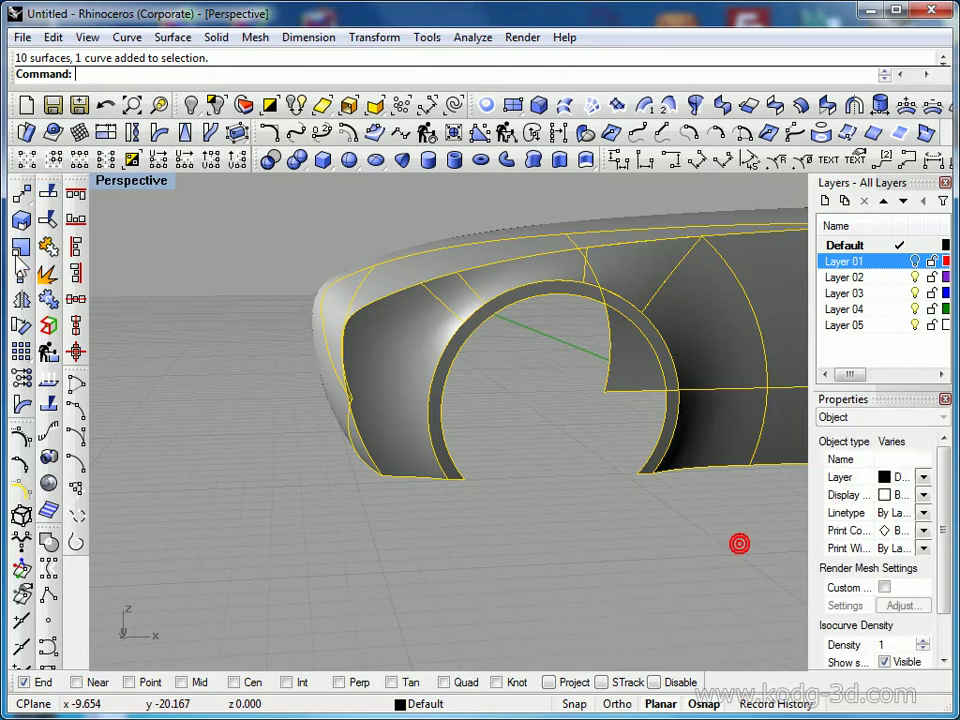
{"action": "left_click", "coordinate": [43, 476]}
{"action": "left_click", "coordinate": [501, 520]}
{"action": "mouse_move", "coordinate": [523, 462]}
{"action": "right_mouse_down"}
{"action": "mouse_move", "coordinate": [471, 465]}
{"action": "mouse_move", "coordinate": [676, 467]}
{"action": "mouse_move", "coordinate": [748, 448]}
{"action": "mouse_move", "coordinate": [641, 446]}
{"action": "mouse_move", "coordinate": [517, 473]}
{"action": "mouse_move", "coordinate": [381, 465]}
{"action": "mouse_move", "coordinate": [414, 463]}
{"action": "mouse_move", "coordinate": [401, 439]}
{"action": "mouse_move", "coordinate": [574, 448]}
{"action": "right_mouse_up"}
{"action": "left_click", "coordinate": [107, 14]}
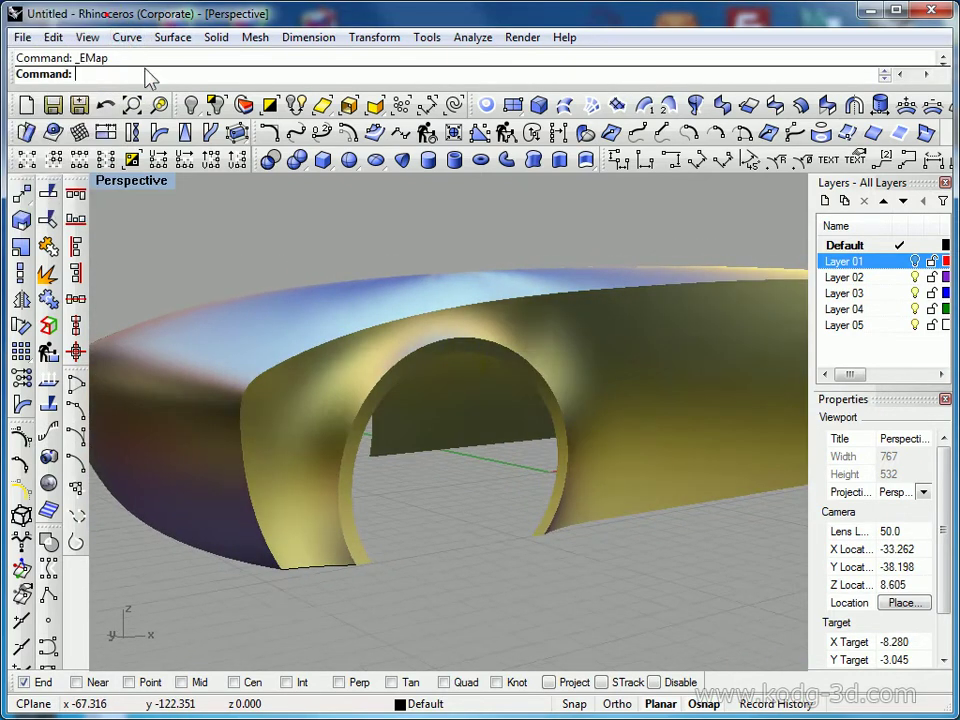
{"action": "right_click_drag", "start_coordinate": [332, 381], "coordinate": [345, 360]}
Draw a circle of about 6.9 radius over the body's rear end in the Front view and lower it across the bottom edge
{"action": "double_click", "coordinate": [140, 180]}
{"action": "right_click_drag", "start_coordinate": [290, 499], "coordinate": [246, 497]}
{"action": "scroll", "coordinate": [246, 497], "scroll_direction": "down", "scroll_amount": 8}
{"action": "right_click_drag", "start_coordinate": [308, 530], "coordinate": [188, 517]}
{"action": "right_click_drag", "start_coordinate": [266, 514], "coordinate": [198, 518]}
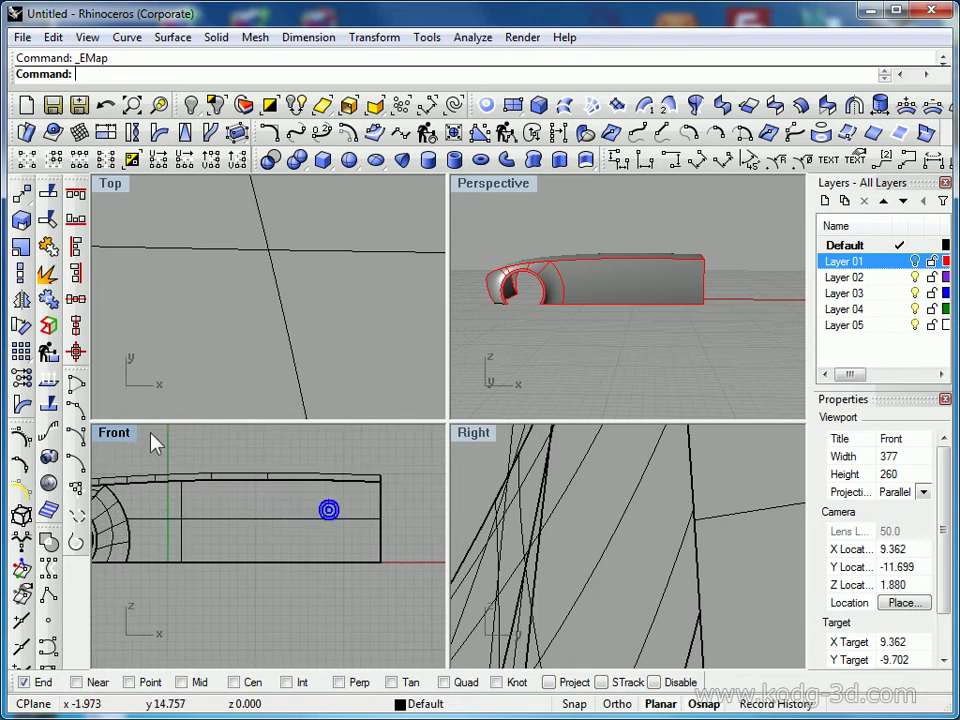
{"action": "double_click", "coordinate": [125, 435]}
{"action": "right_click_drag", "start_coordinate": [538, 477], "coordinate": [466, 499]}
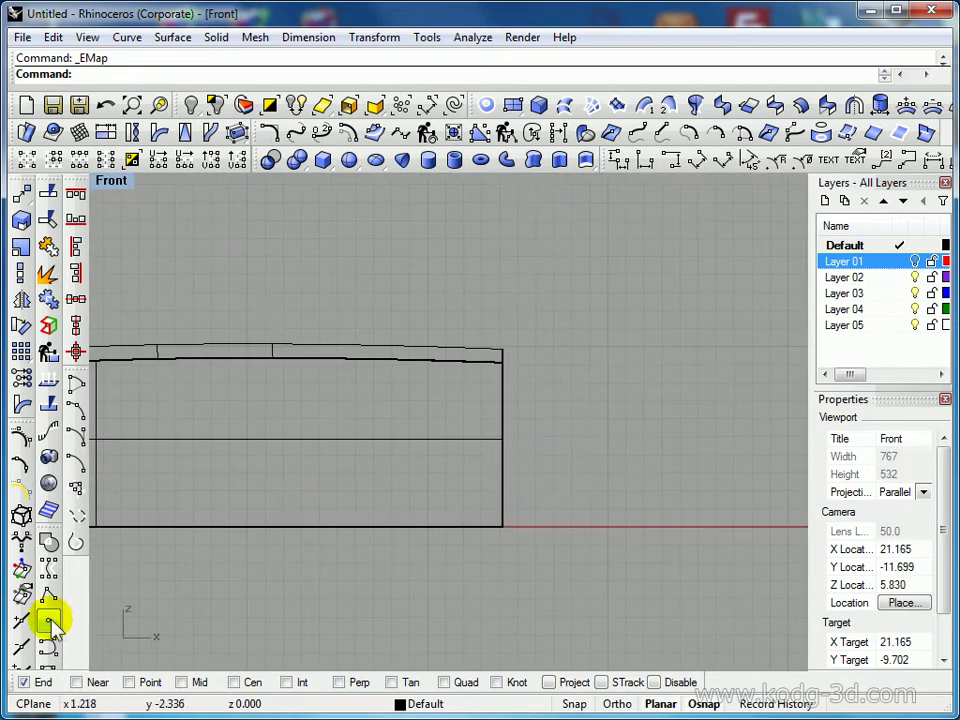
{"action": "left_click", "coordinate": [52, 526]}
{"action": "left_click", "coordinate": [197, 550]}
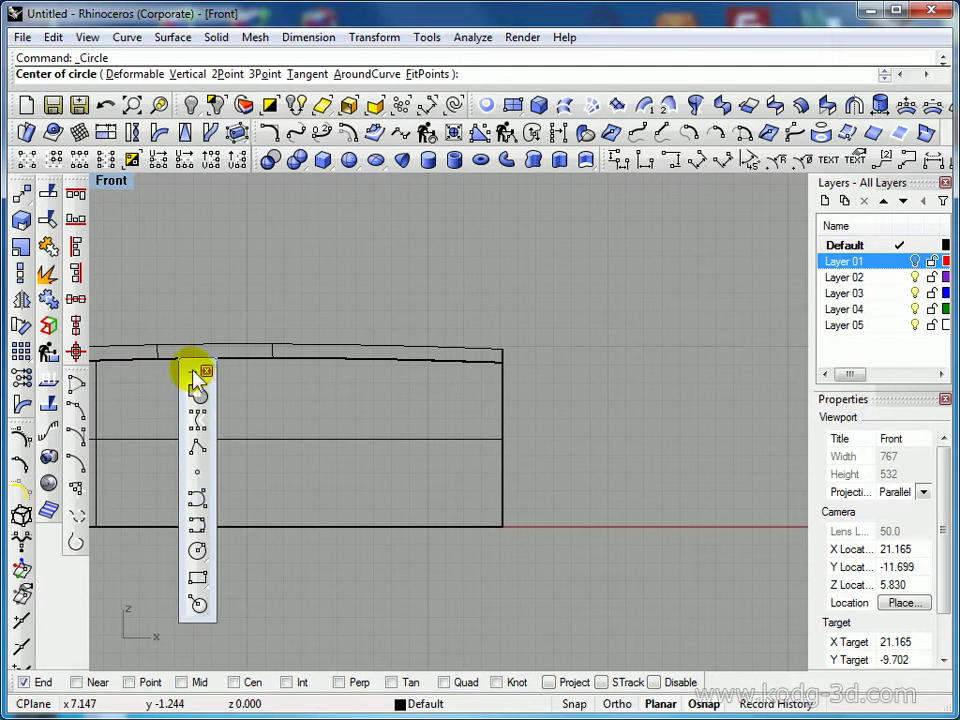
{"action": "left_click", "coordinate": [190, 373]}
{"action": "left_click", "coordinate": [396, 438]}
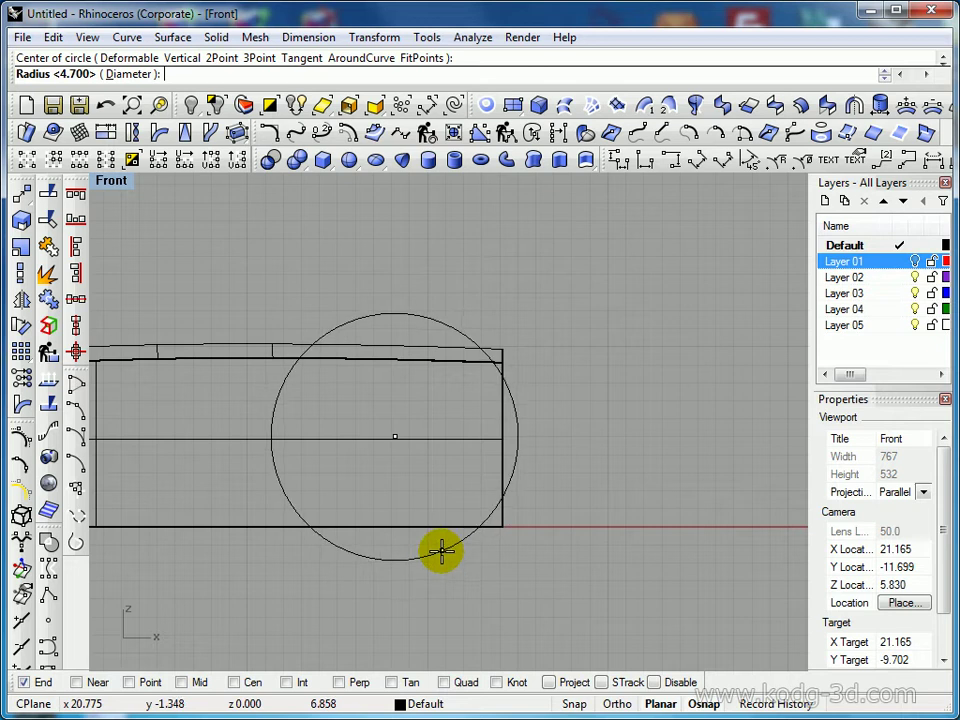
{"action": "left_click", "coordinate": [441, 551]}
{"action": "left_click_drag", "start_coordinate": [441, 552], "coordinate": [454, 612]}
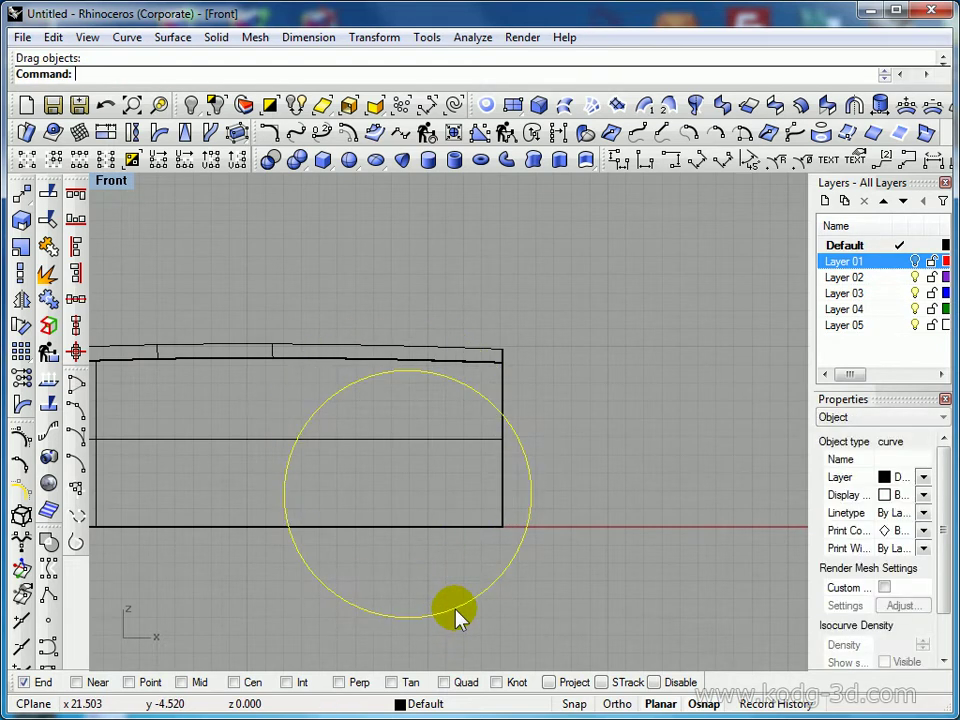
Offset the rear side surface outward by 0.5
{"action": "left_click", "coordinate": [432, 533]}
{"action": "left_click", "coordinate": [490, 580]}
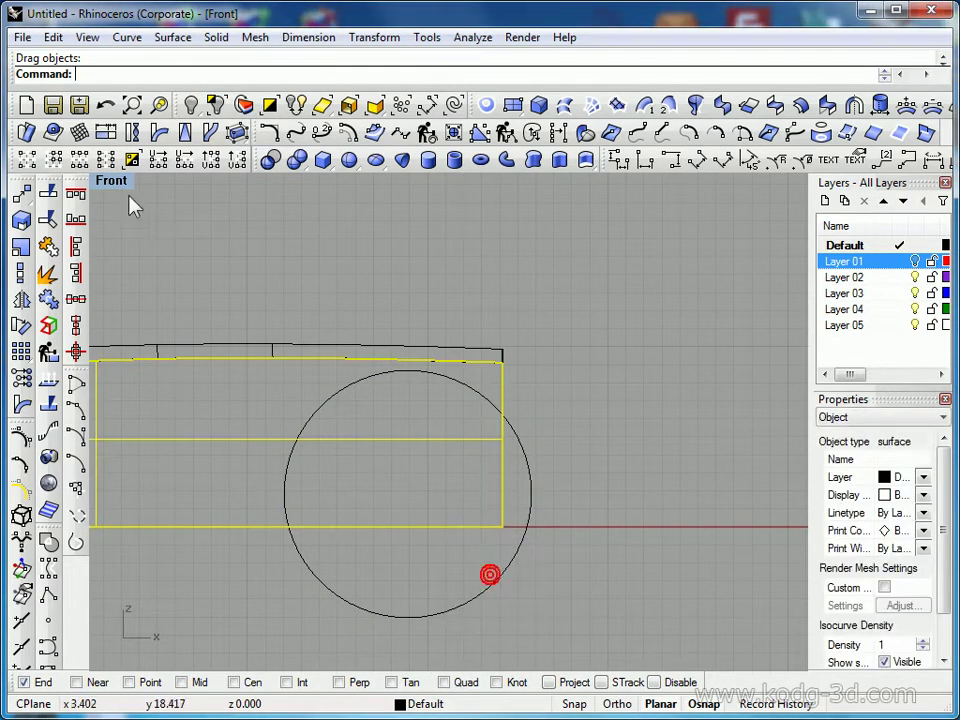
{"action": "double_click", "coordinate": [120, 183]}
{"action": "scroll", "coordinate": [597, 320], "scroll_direction": "up", "scroll_amount": 5}
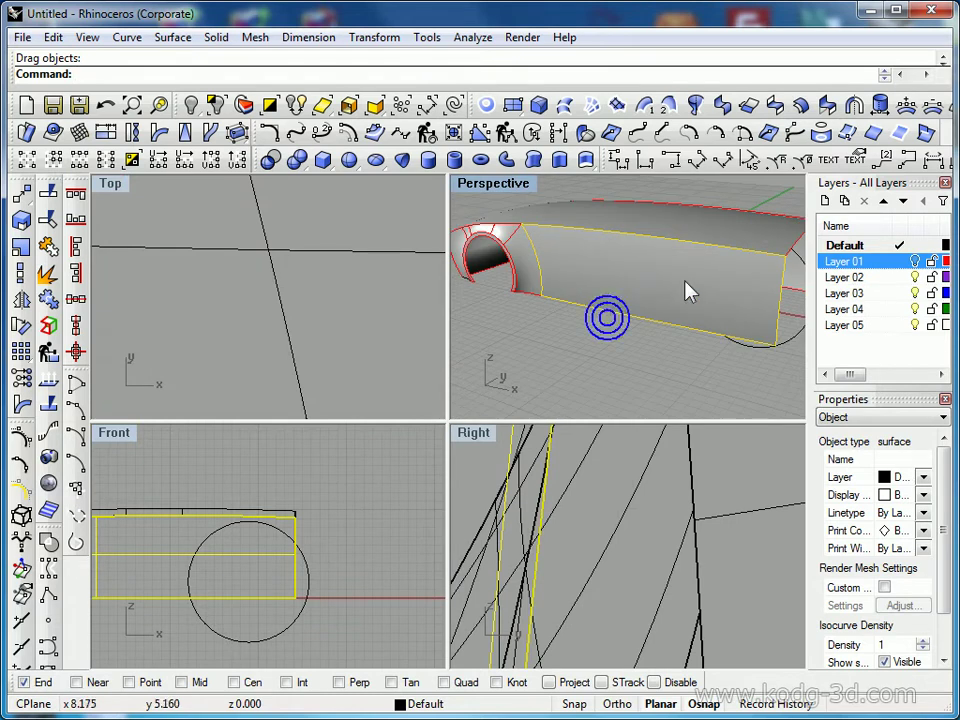
{"action": "left_click", "coordinate": [800, 105]}
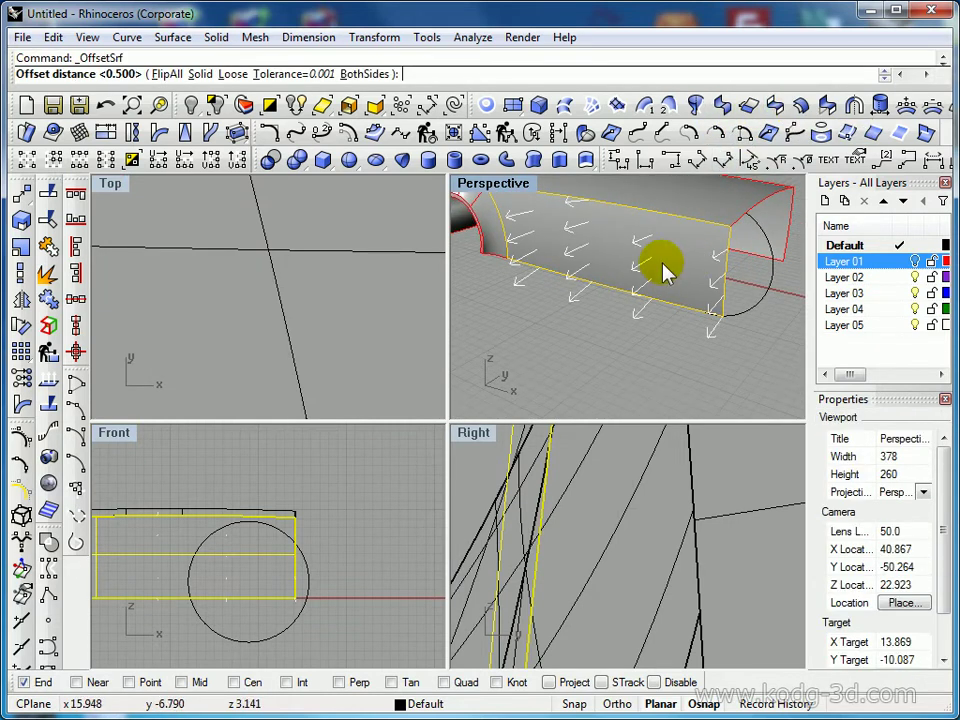
{"action": "key", "text": "Return"}
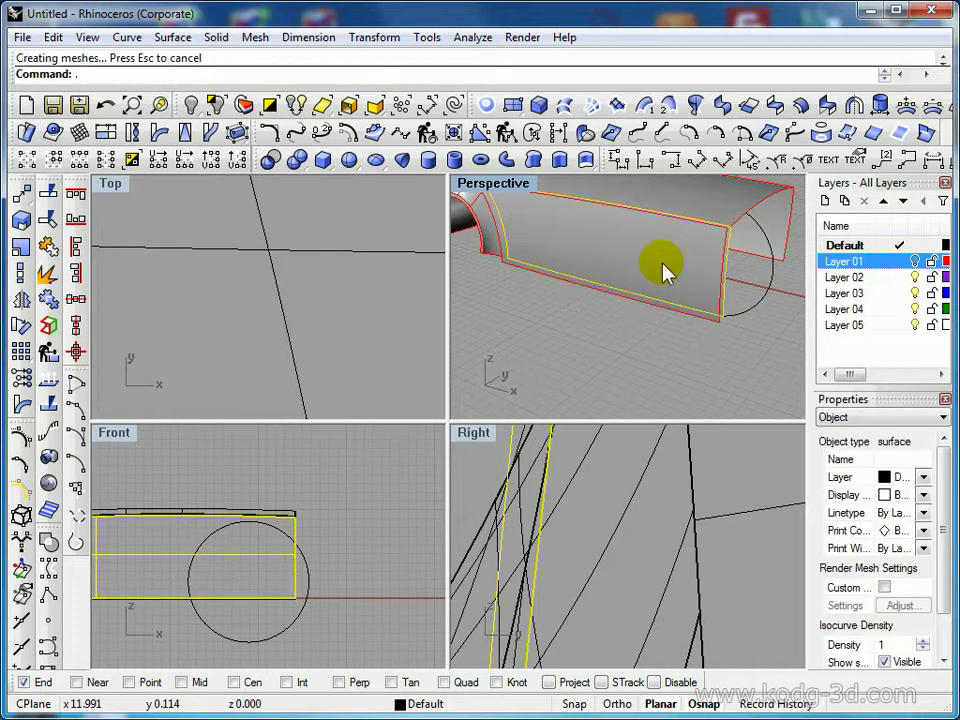
Split the offset surface with the circle and delete the part outside it
{"action": "left_click", "coordinate": [662, 264]}
{"action": "right_click_drag", "start_coordinate": [300, 557], "coordinate": [358, 549]}
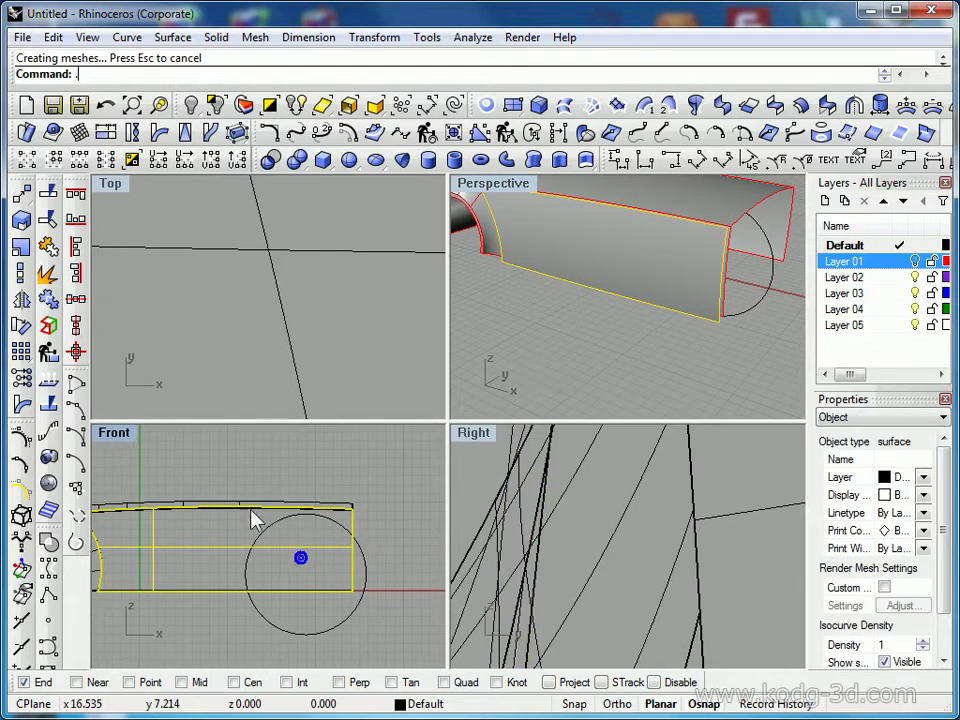
{"action": "left_click", "coordinate": [47, 199]}
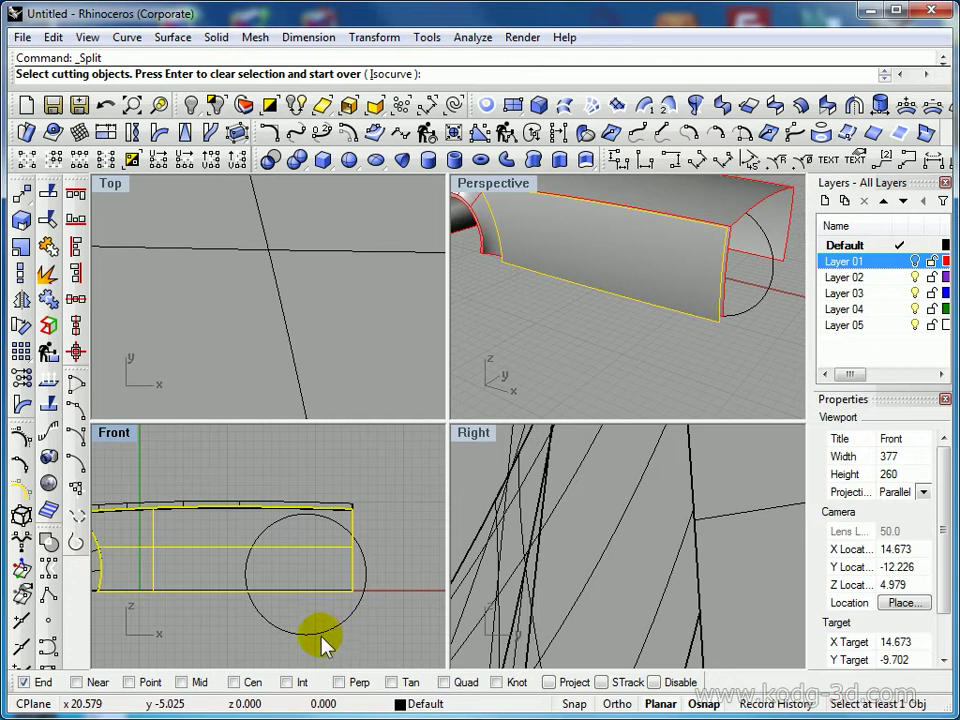
{"action": "left_click", "coordinate": [318, 630]}
{"action": "right_click", "coordinate": [330, 630]}
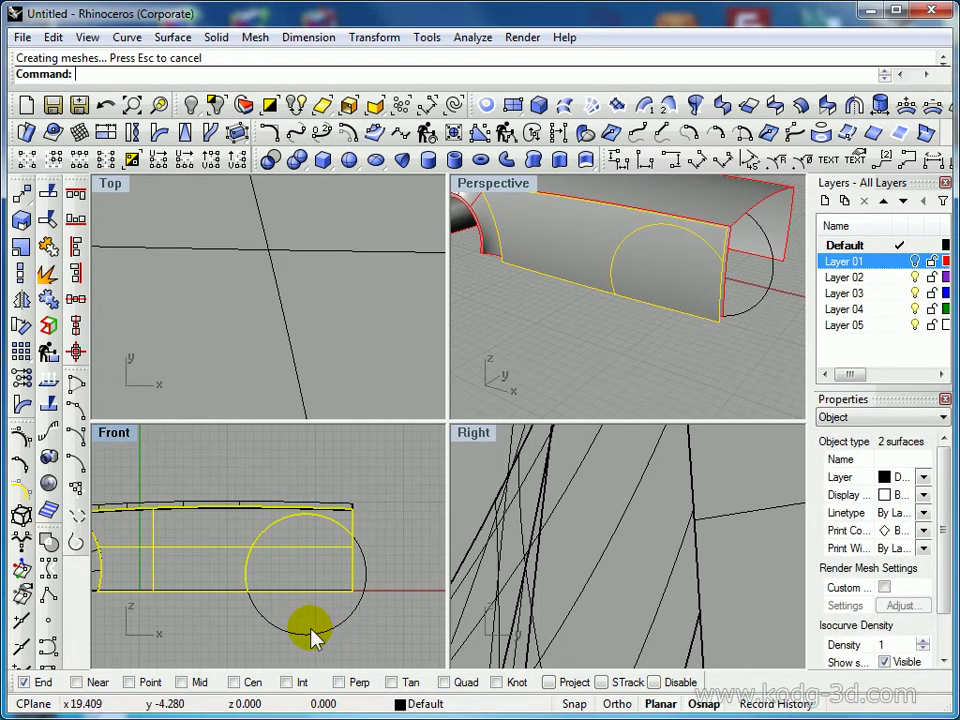
{"action": "left_click", "coordinate": [311, 631]}
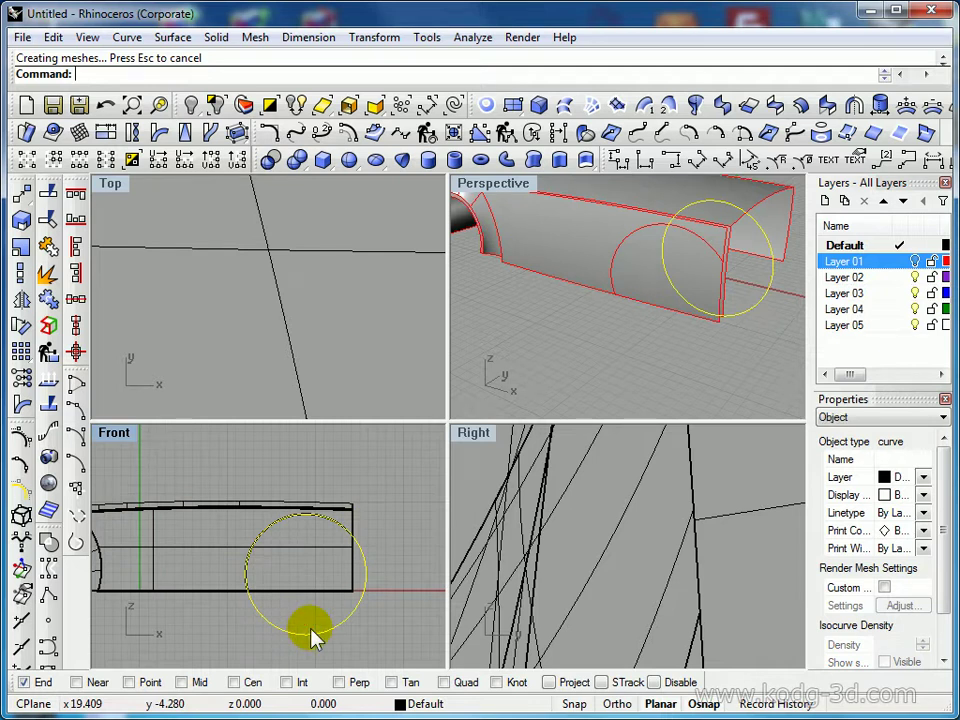
{"action": "left_click", "coordinate": [573, 303]}
{"action": "left_click", "coordinate": [655, 320]}
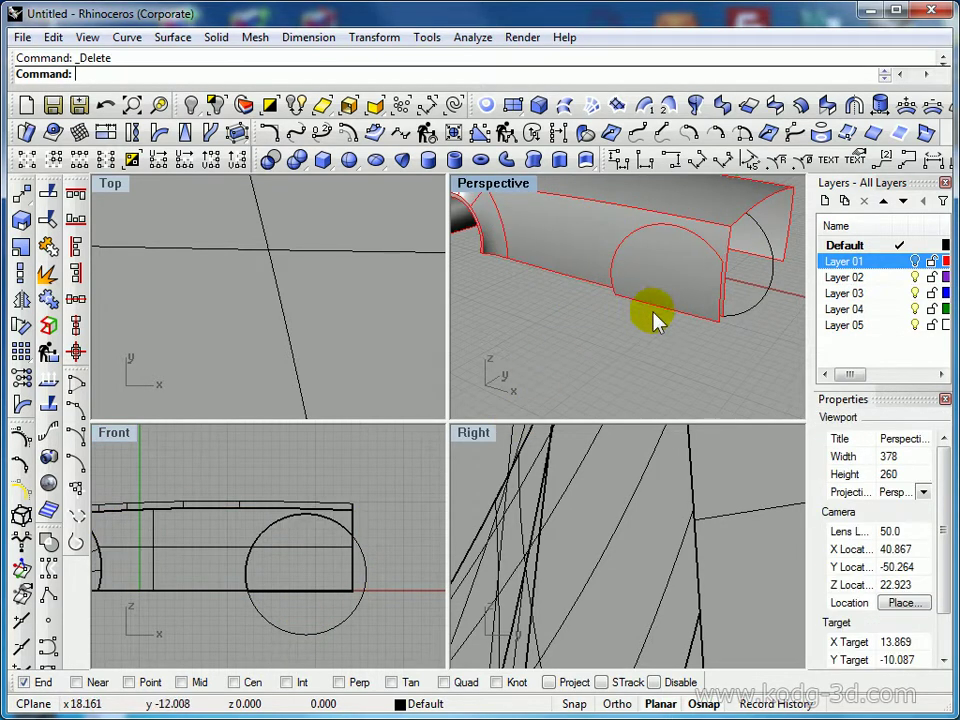
Offset the circle inward through a point slightly inside it in the Front view
{"action": "left_click", "coordinate": [322, 135]}
{"action": "scroll", "coordinate": [285, 620], "scroll_direction": "up", "scroll_amount": 3}
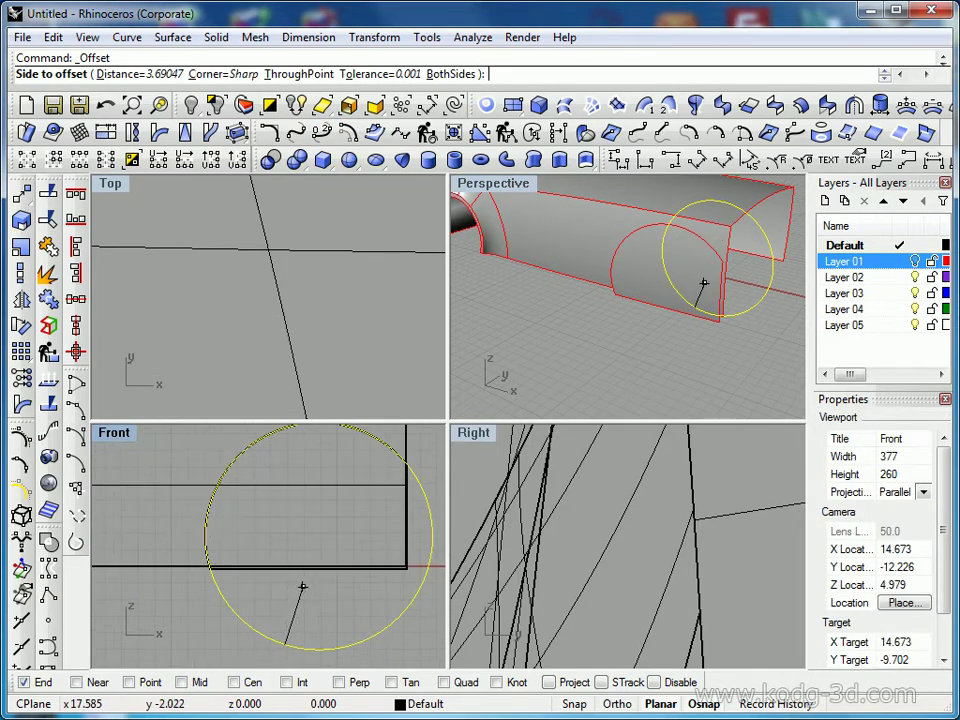
{"action": "left_click", "coordinate": [270, 76]}
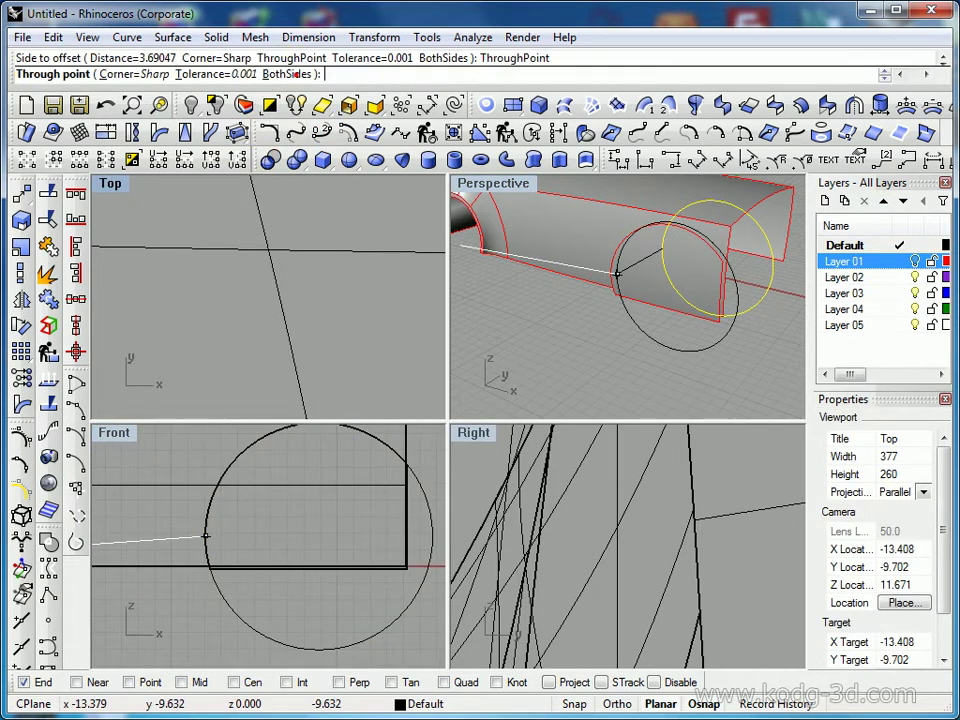
{"action": "left_click", "coordinate": [288, 632]}
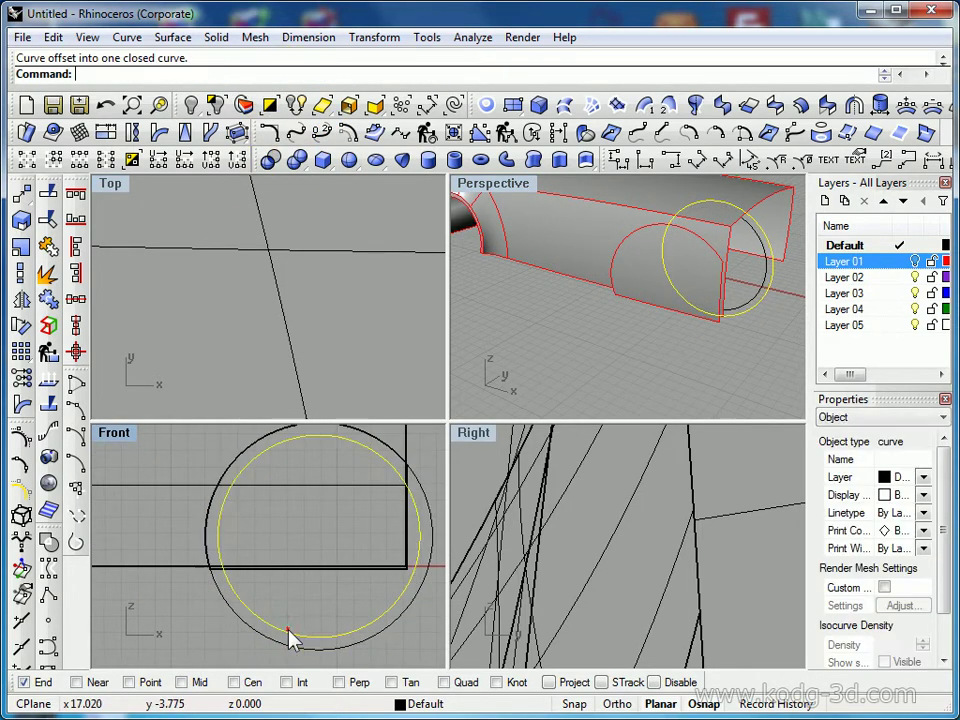
Trim away the offset surface inside the smaller circle, leaving a thin arch ring
{"action": "left_click", "coordinate": [47, 222]}
{"action": "left_click", "coordinate": [264, 502]}
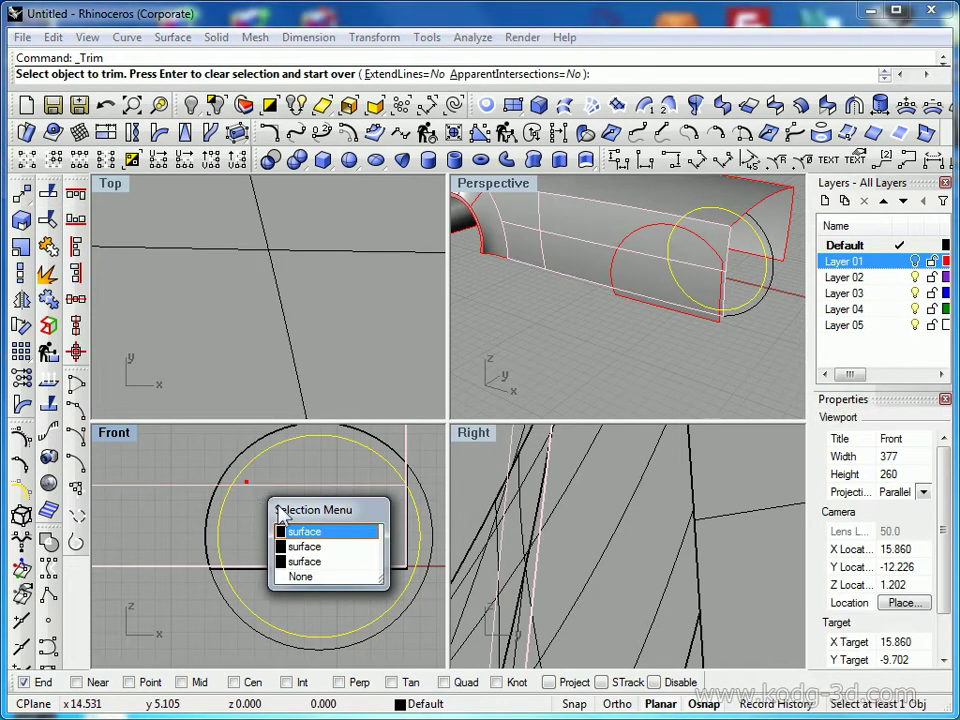
{"action": "left_click", "coordinate": [316, 566]}
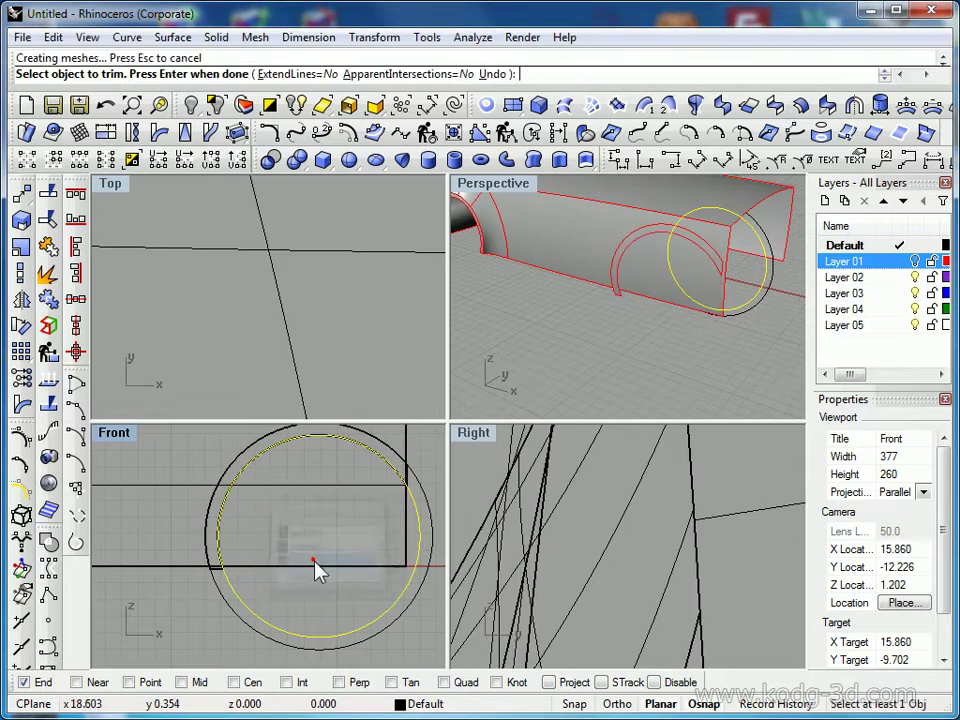
Offset the larger rear arch circle outward through a point well outside it in the Front view
{"action": "right_click", "coordinate": [289, 516]}
{"action": "left_click_drag", "start_coordinate": [306, 607], "coordinate": [225, 656]}
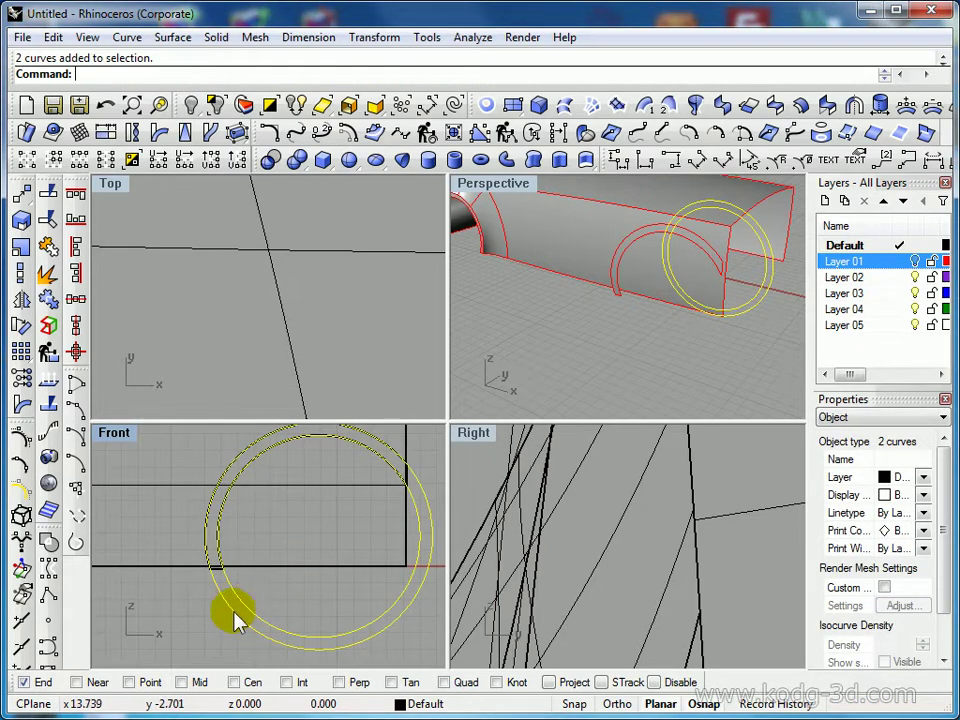
{"action": "left_click", "coordinate": [178, 583]}
{"action": "left_click", "coordinate": [350, 140]}
{"action": "left_click", "coordinate": [229, 585]}
{"action": "right_click_drag", "start_coordinate": [184, 543], "coordinate": [240, 630]}
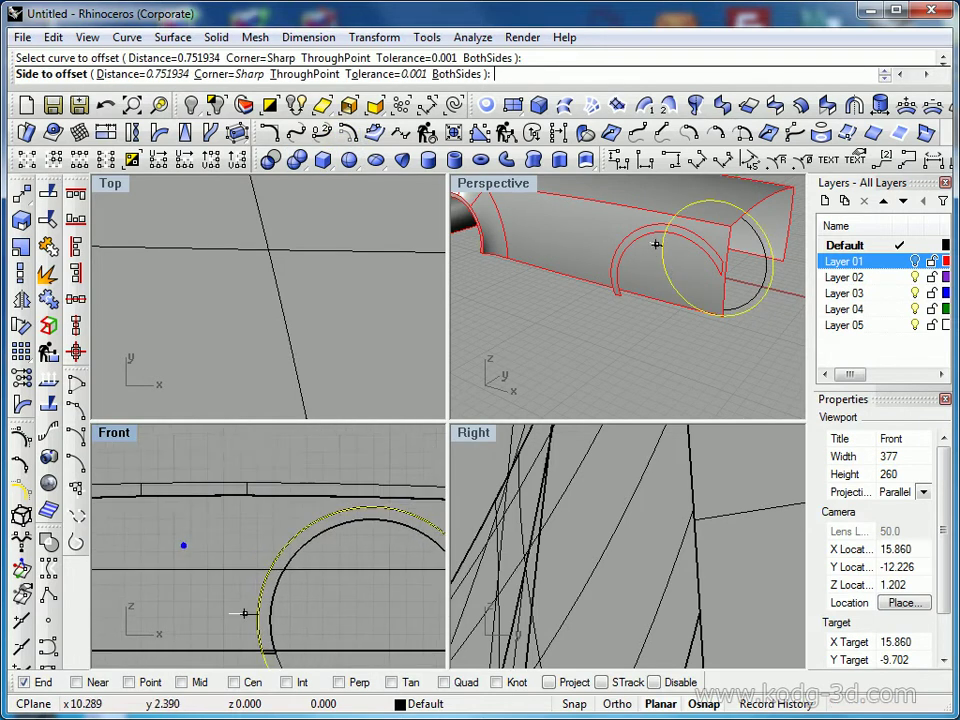
{"action": "left_click", "coordinate": [303, 75]}
{"action": "left_click", "coordinate": [303, 75]}
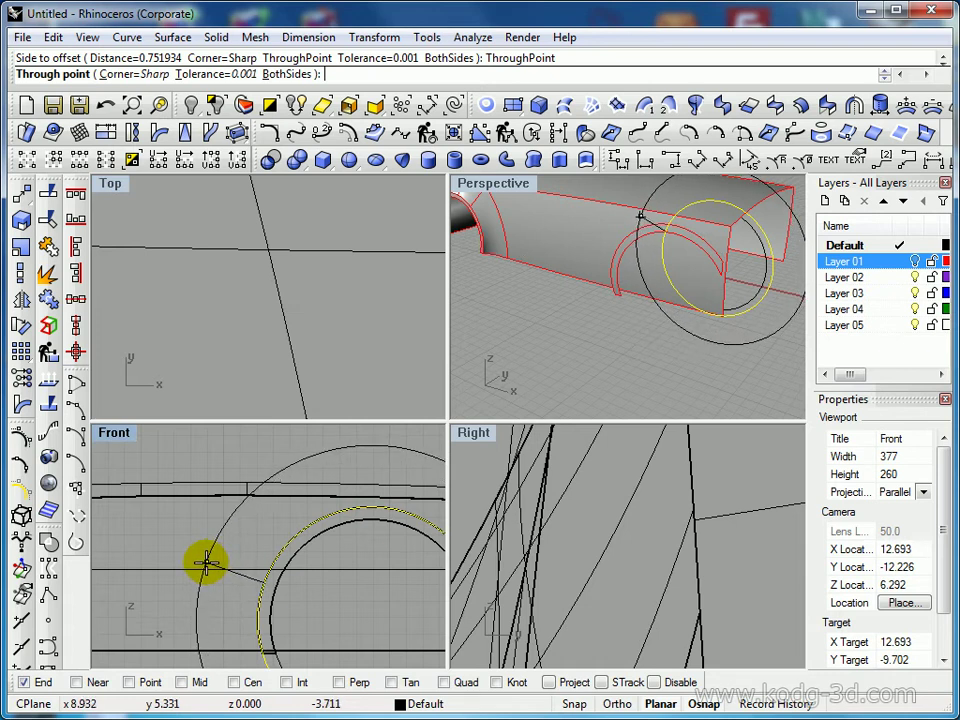
{"action": "left_click", "coordinate": [206, 563]}
Trim away the rear side surface inside the large offset circle
{"action": "left_click", "coordinate": [225, 535]}
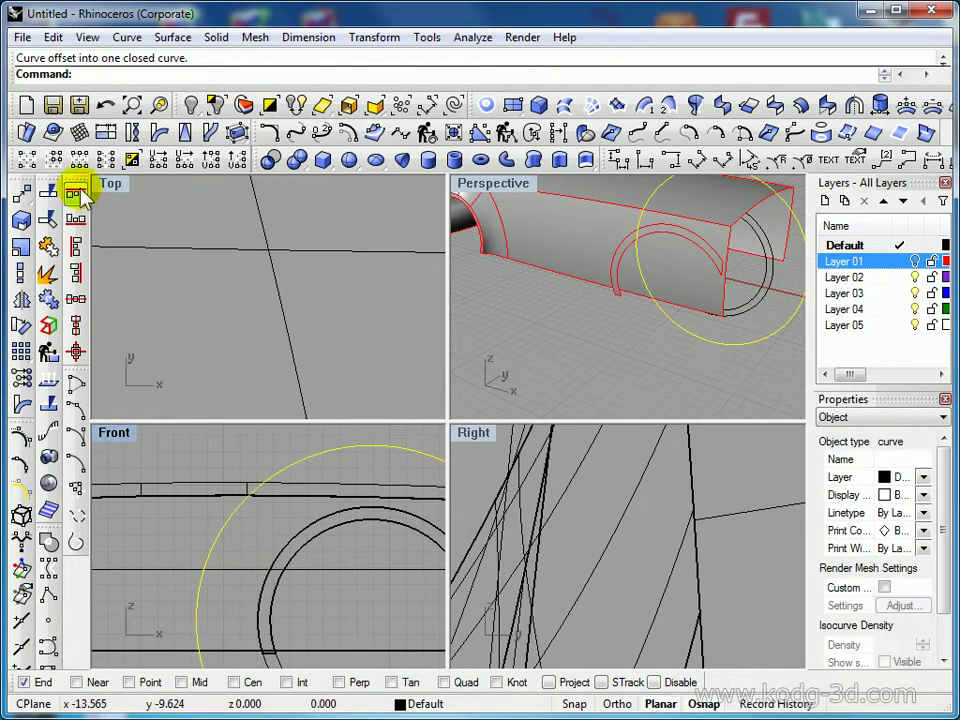
{"action": "left_click", "coordinate": [77, 194]}
{"action": "left_click", "coordinate": [230, 568]}
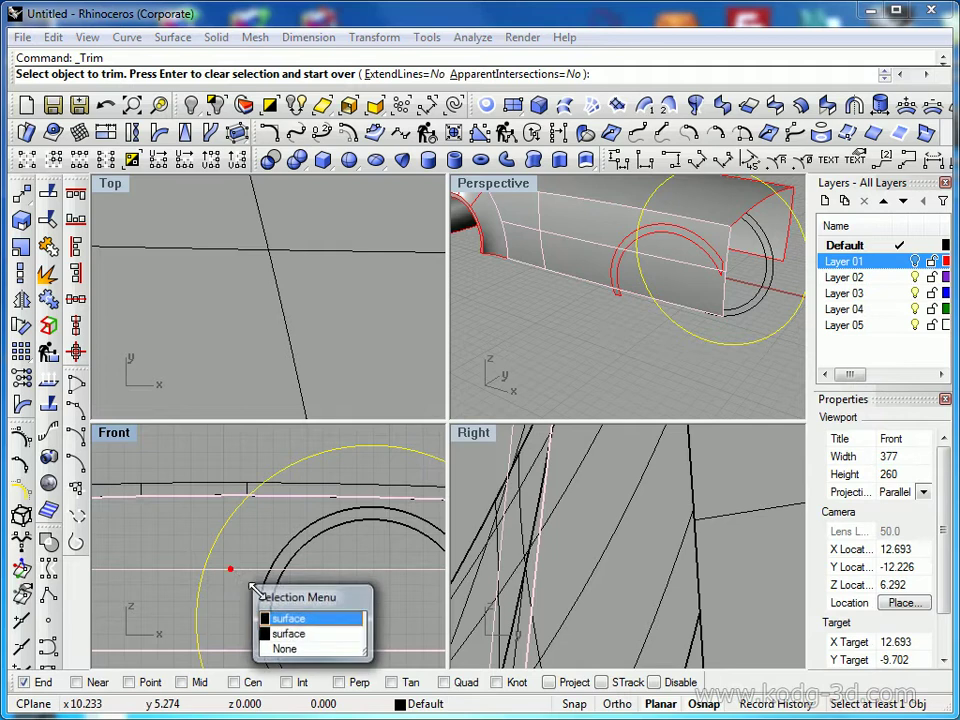
{"action": "left_click", "coordinate": [289, 618]}
{"action": "key", "text": "Return"}
Delete the large trimming circle and the two remaining rear arch circles
{"action": "key", "text": "Delete"}
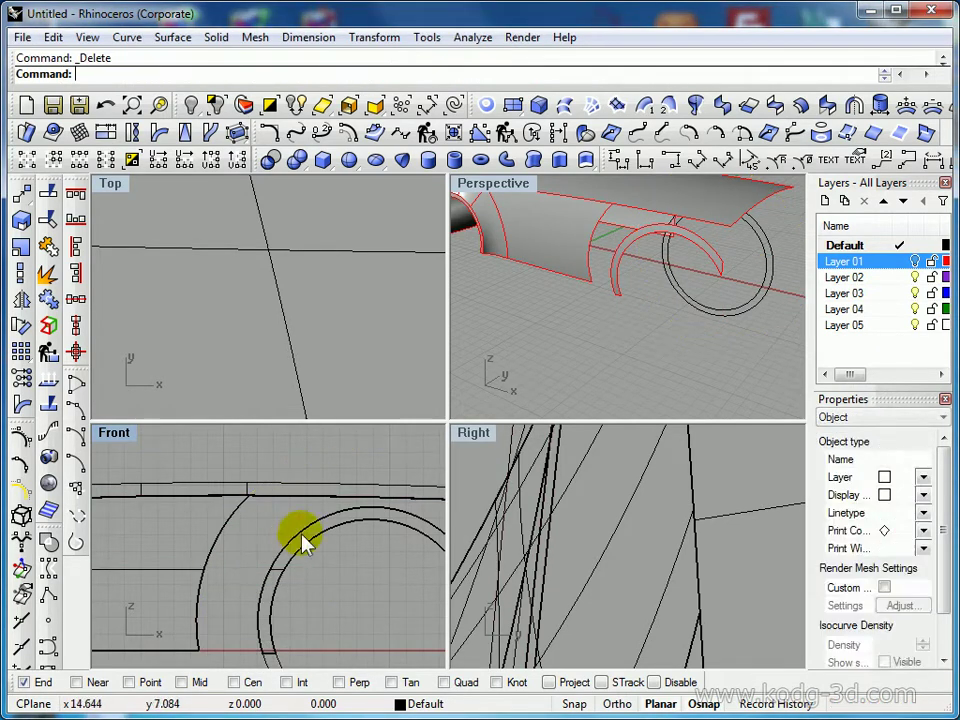
{"action": "double_click", "coordinate": [516, 186]}
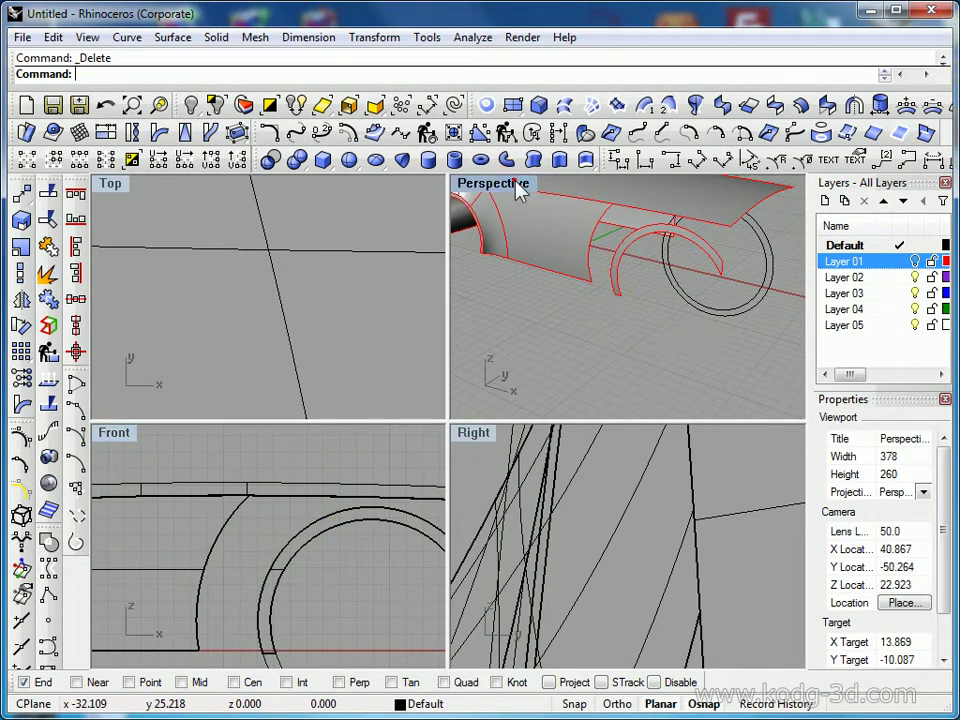
{"action": "right_click_drag", "start_coordinate": [510, 373], "coordinate": [611, 395]}
{"action": "left_click_drag", "start_coordinate": [597, 488], "coordinate": [553, 454]}
{"action": "key", "text": "Delete"}
Start a surface blend between the side panel's curved cut edge and the arch ring's outer edge, with G0 continuity at the ring
{"action": "right_click_drag", "start_coordinate": [546, 424], "coordinate": [520, 400]}
{"action": "scroll", "coordinate": [506, 326], "scroll_direction": "up", "scroll_amount": 4}
{"action": "right_click_drag", "start_coordinate": [506, 326], "coordinate": [478, 349]}
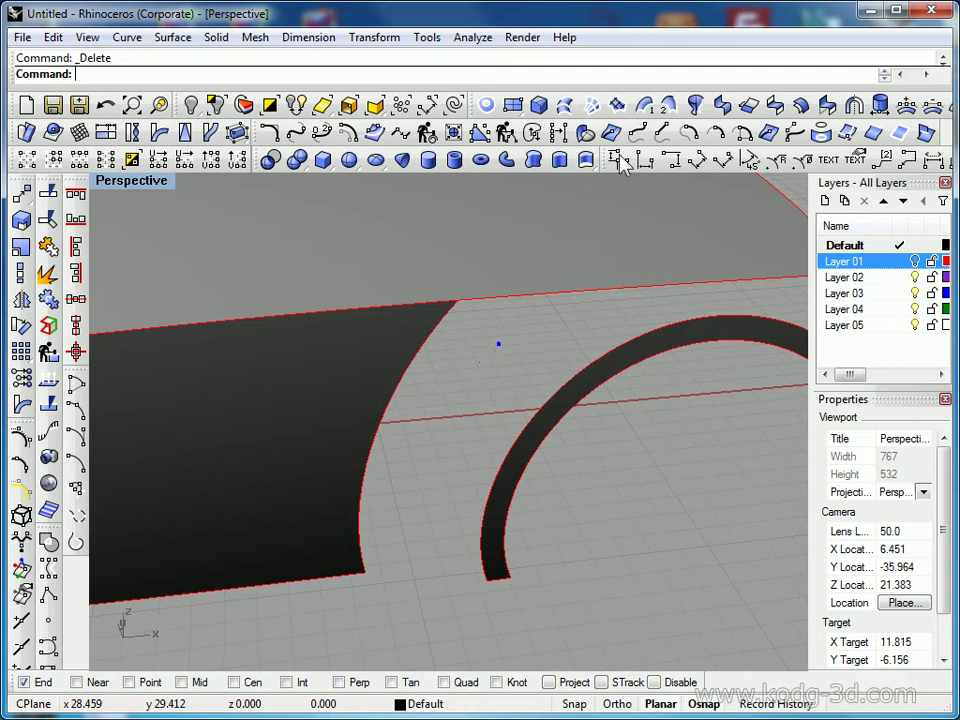
{"action": "left_click", "coordinate": [774, 106]}
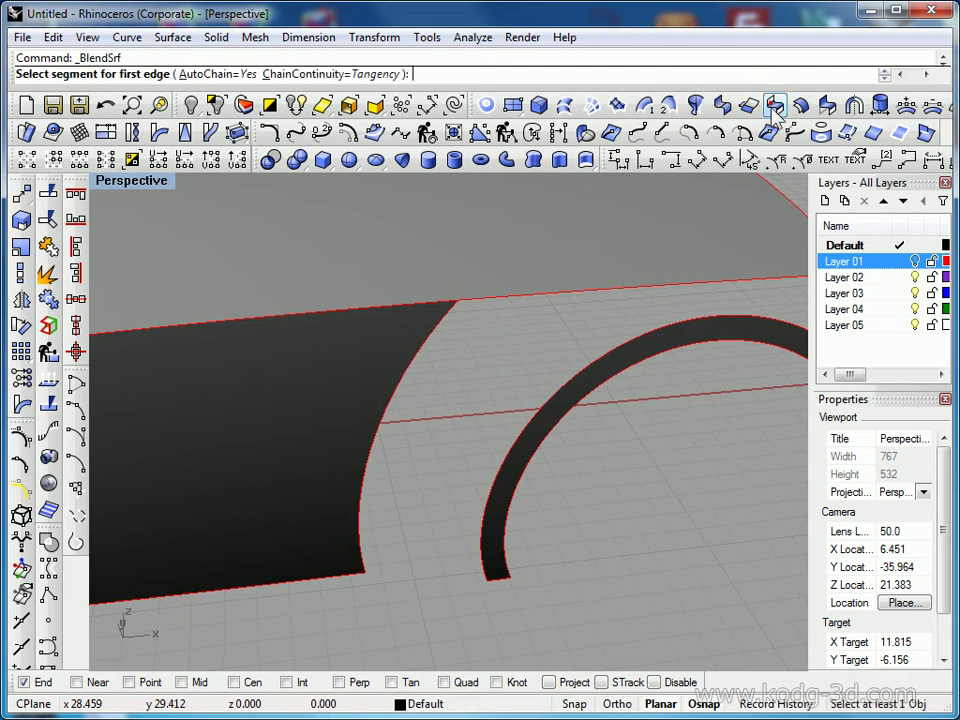
{"action": "left_click", "coordinate": [360, 552]}
{"action": "left_click", "coordinate": [489, 579]}
{"action": "key", "text": "Return"}
{"action": "left_click", "coordinate": [478, 583]}
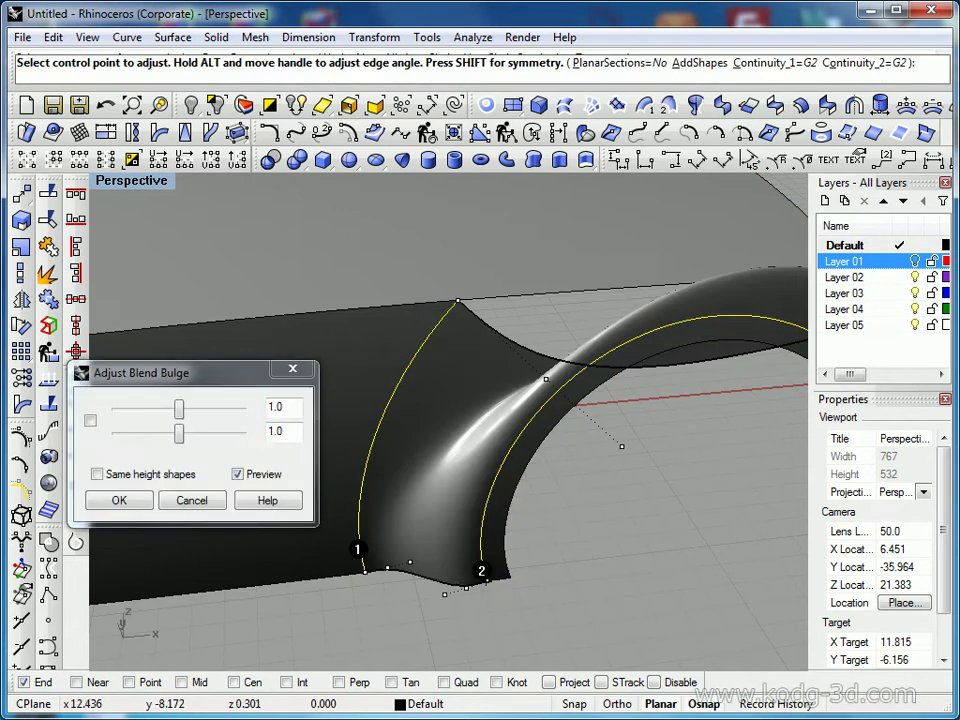
{"action": "left_click", "coordinate": [843, 64]}
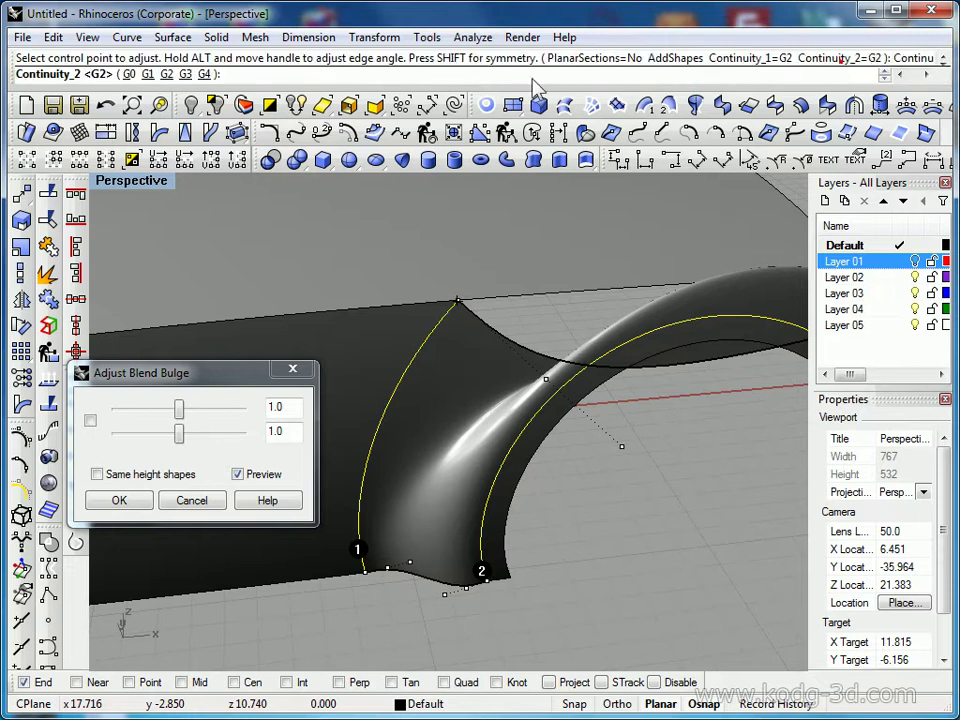
{"action": "left_click", "coordinate": [129, 75]}
Move the blend's far end along the ring to face the side panel's upper corner, set the first bulge to 0.973 and create the surface
{"action": "right_click_drag", "start_coordinate": [627, 400], "coordinate": [461, 418]}
{"action": "scroll", "coordinate": [455, 418], "scroll_direction": "down", "scroll_amount": 4}
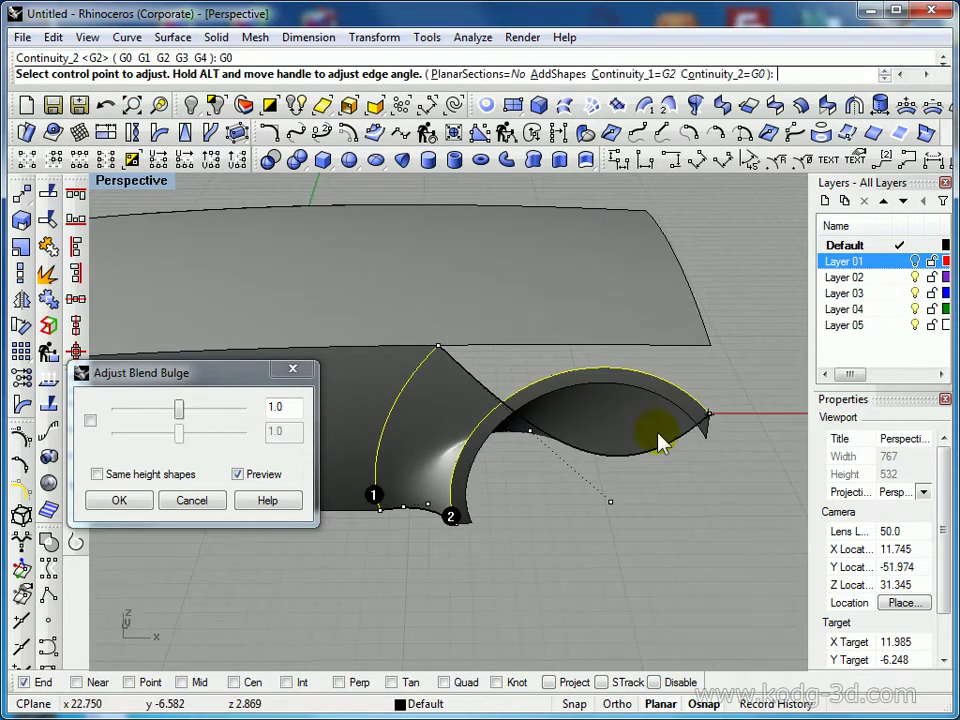
{"action": "left_click", "coordinate": [708, 414]}
{"action": "left_click", "coordinate": [437, 341]}
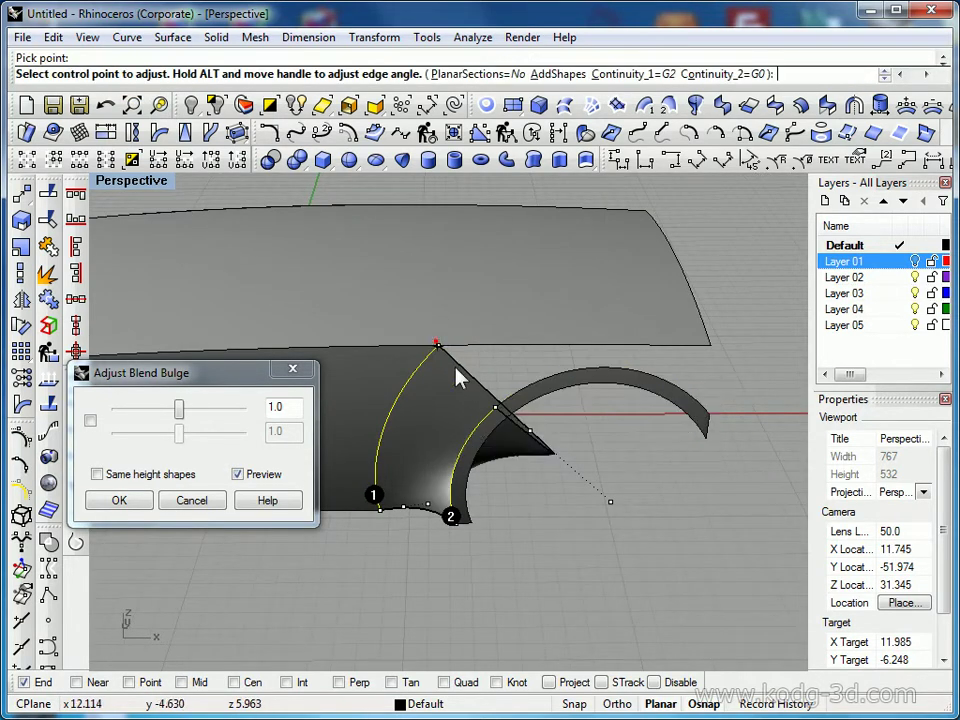
{"action": "left_click_drag", "start_coordinate": [183, 406], "coordinate": [184, 406]}
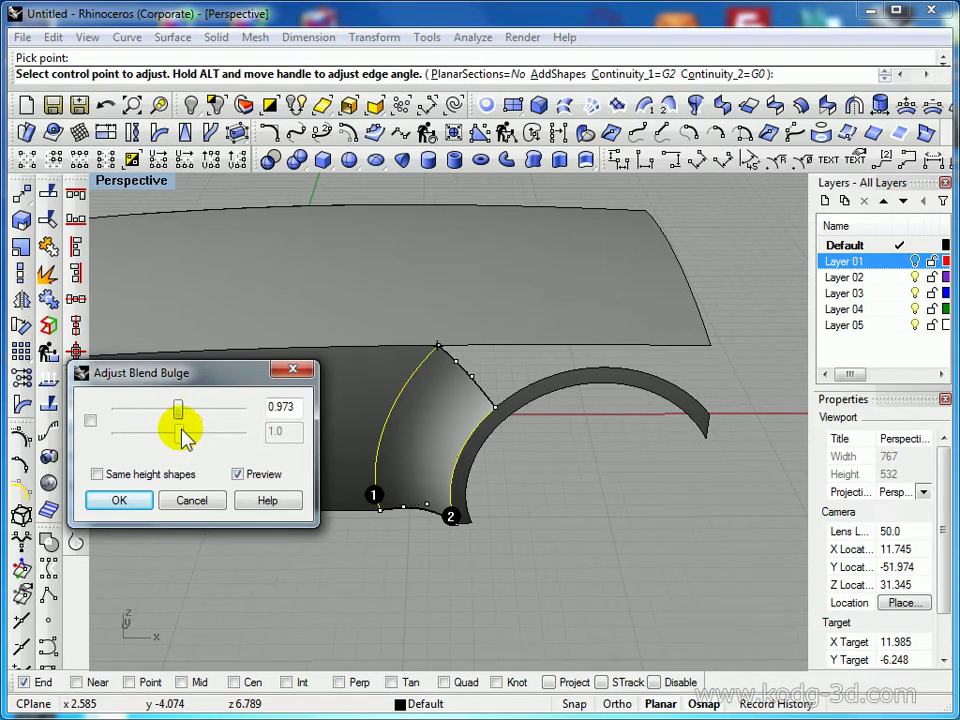
{"action": "left_click", "coordinate": [138, 505]}
{"action": "right_click_drag", "start_coordinate": [508, 508], "coordinate": [482, 379]}
{"action": "right_click_drag", "start_coordinate": [463, 321], "coordinate": [538, 463]}
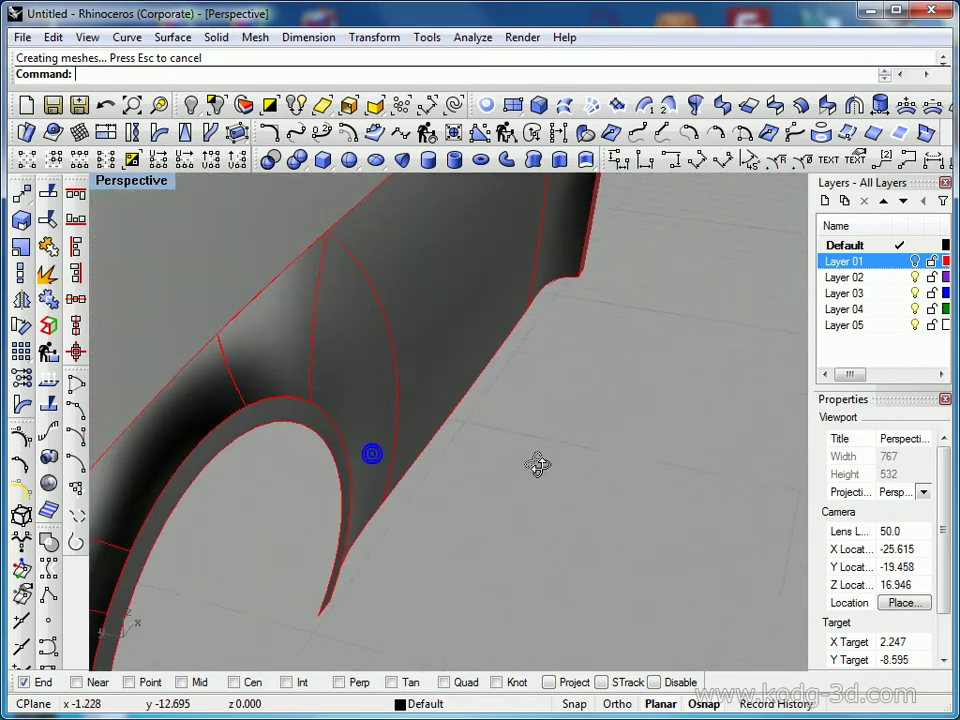
{"action": "scroll", "coordinate": [431, 499], "scroll_direction": "up", "scroll_amount": 2}
{"action": "right_click_drag", "start_coordinate": [431, 499], "coordinate": [371, 498]}
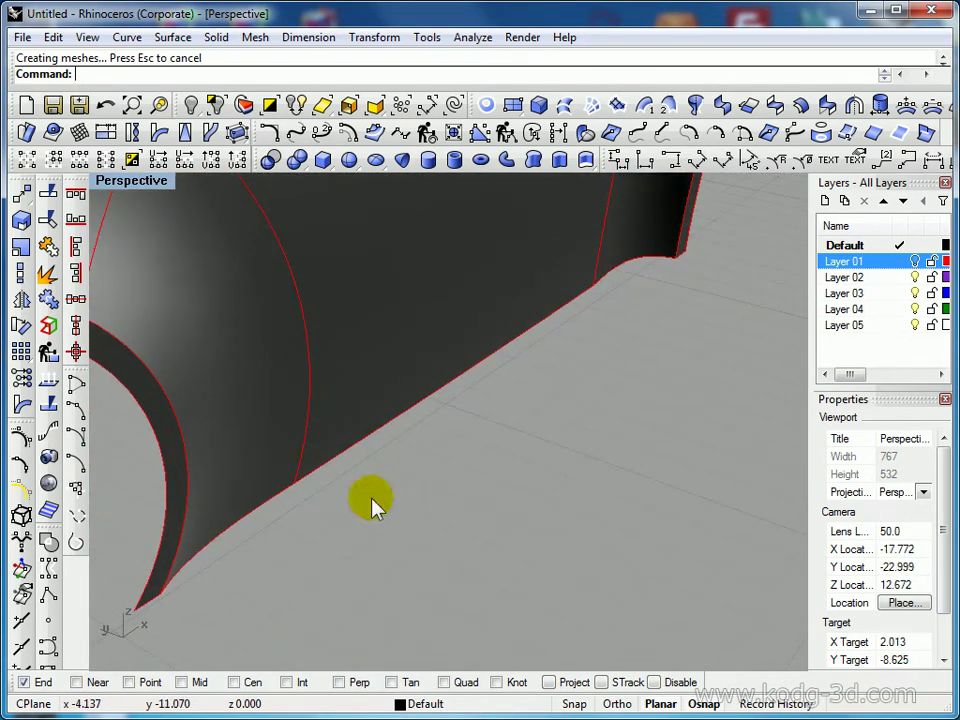
{"action": "left_click", "coordinate": [328, 136]}
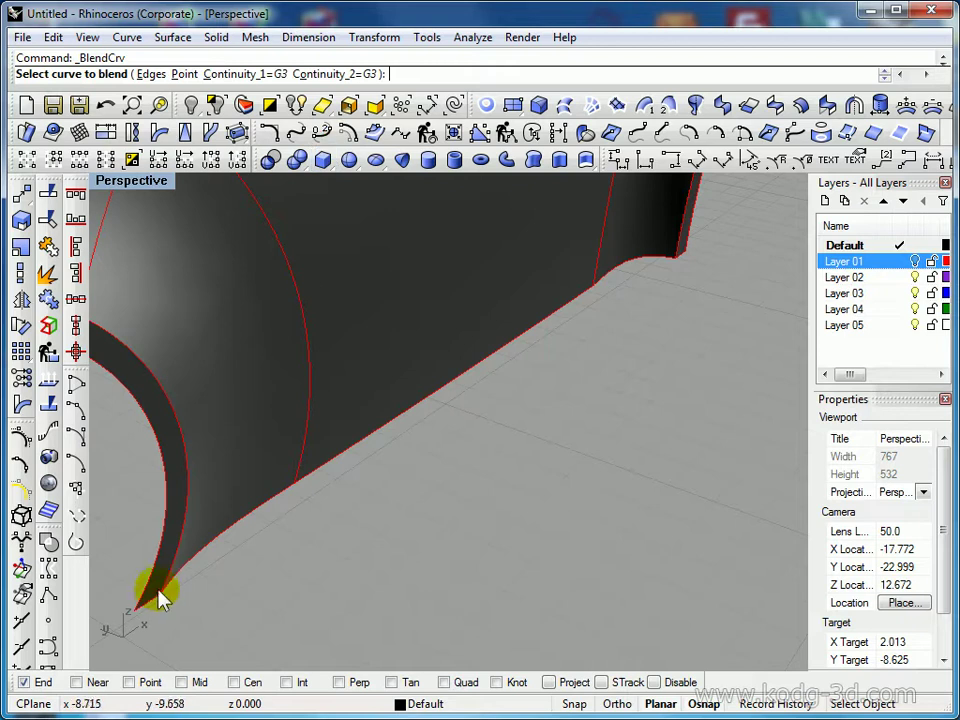
{"action": "left_click", "coordinate": [685, 262]}
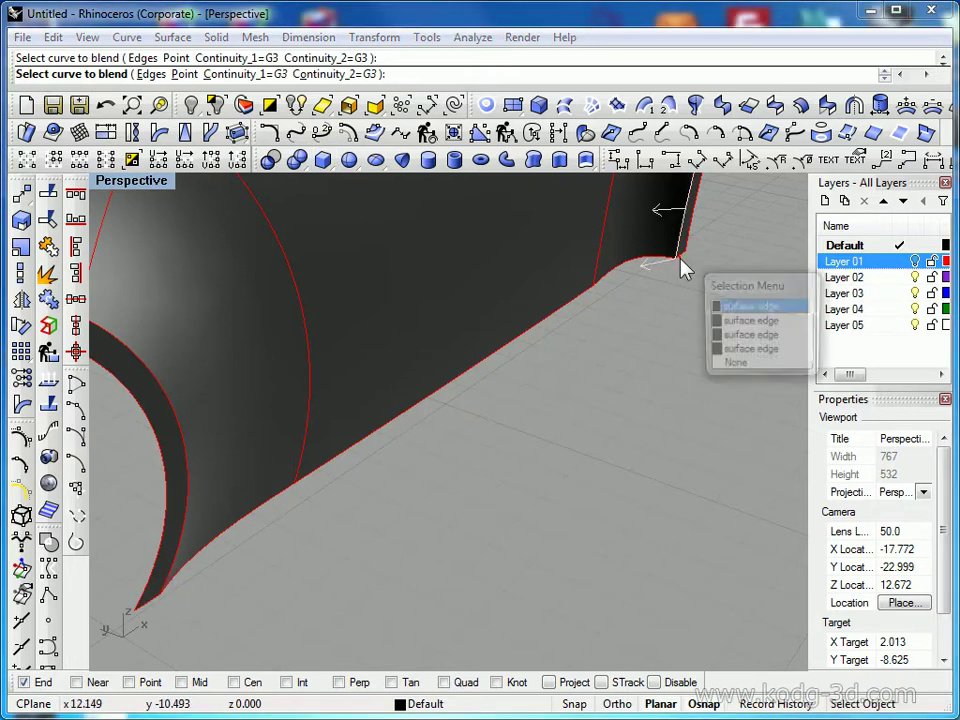
{"action": "left_click", "coordinate": [729, 338]}
{"action": "right_click_drag", "start_coordinate": [614, 370], "coordinate": [658, 318]}
{"action": "scroll", "coordinate": [576, 332], "scroll_direction": "up", "scroll_amount": 4}
{"action": "right_click_drag", "start_coordinate": [546, 339], "coordinate": [528, 369]}
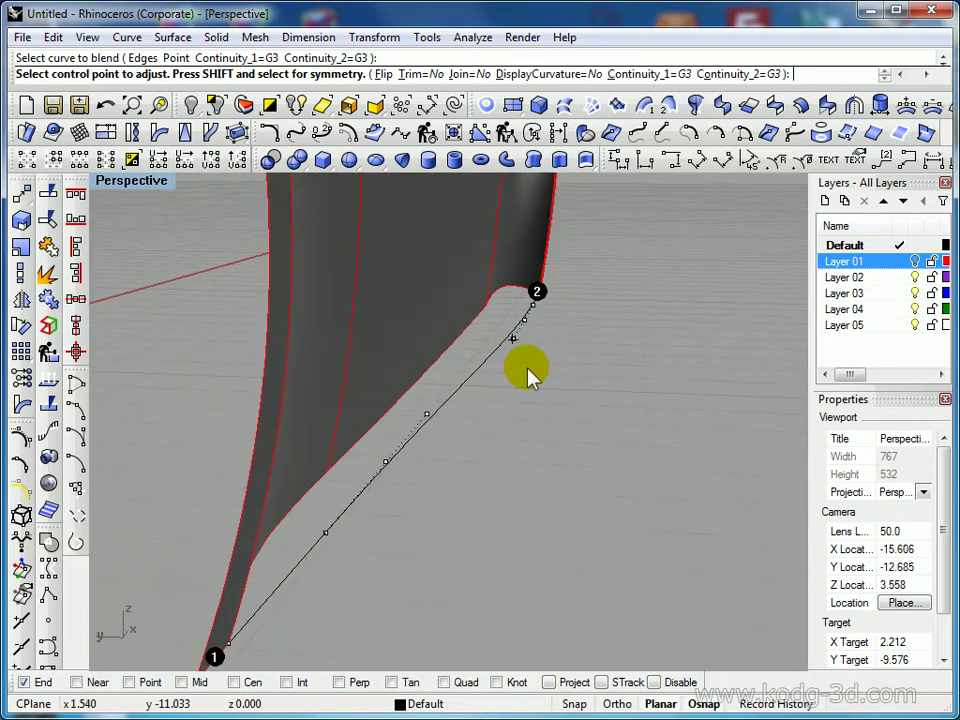
{"action": "key", "text": "Escape"}
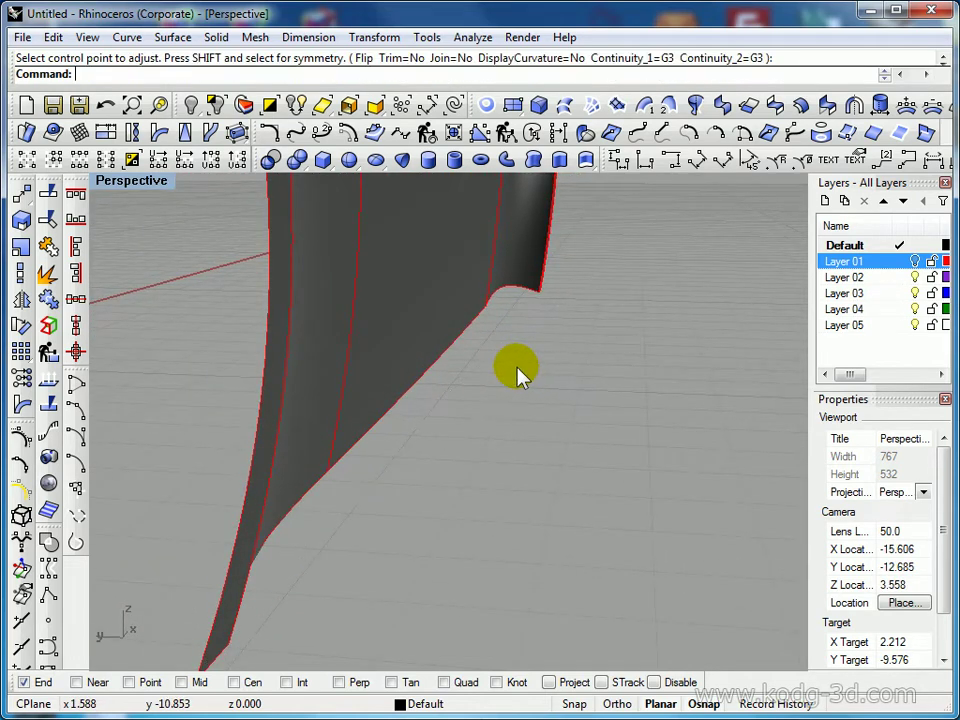
Draw an interpolated curve joining the lower outer corners of the front and rear arch rings
{"action": "left_click", "coordinate": [48, 662]}
{"action": "left_click", "coordinate": [228, 643]}
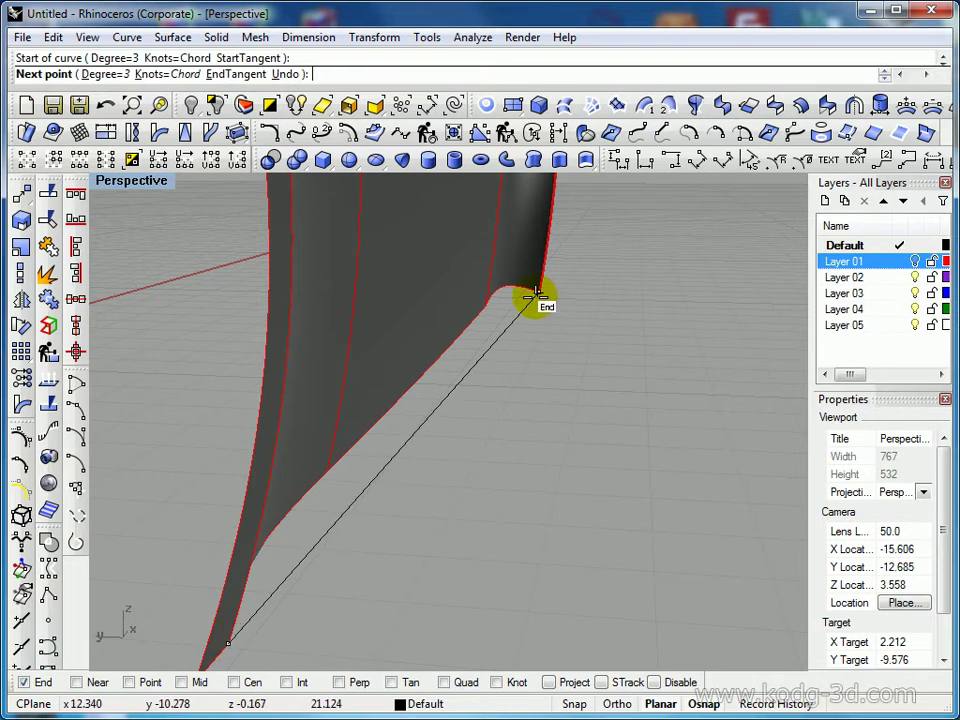
{"action": "right_click_drag", "start_coordinate": [544, 306], "coordinate": [364, 358]}
{"action": "scroll", "coordinate": [463, 373], "scroll_direction": "down", "scroll_amount": 7}
{"action": "left_click", "coordinate": [683, 337]}
{"action": "right_click", "coordinate": [646, 364]}
Show the sill curve's control points and shift its middle points slightly sideways to bend it
{"action": "left_click", "coordinate": [603, 352]}
{"action": "right_click_drag", "start_coordinate": [586, 375], "coordinate": [349, 483]}
{"action": "left_click", "coordinate": [24, 380]}
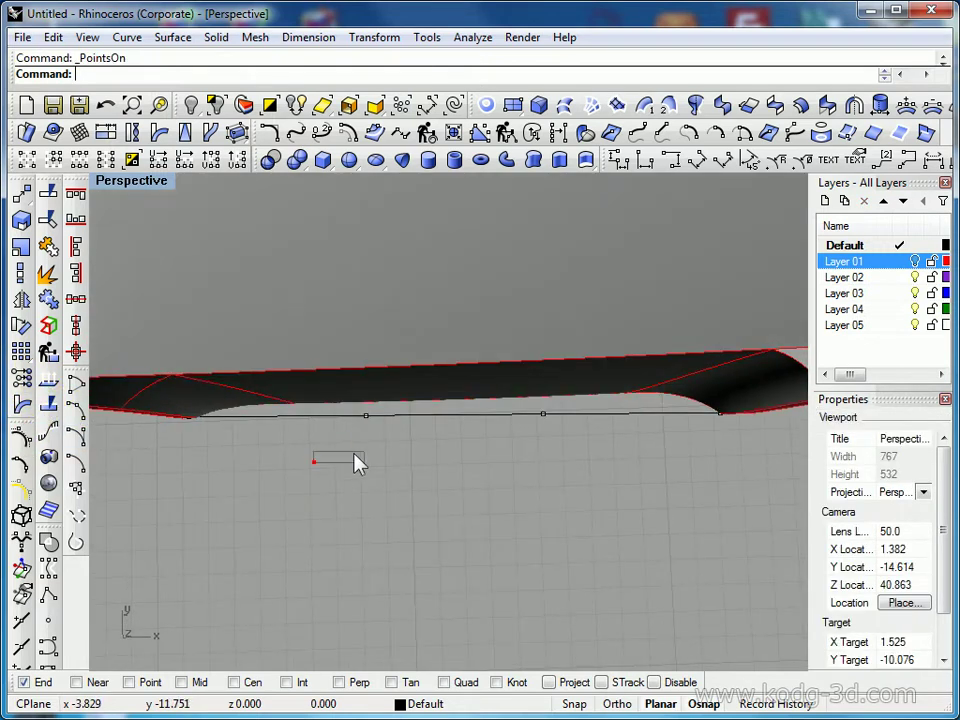
{"action": "right_click_drag", "start_coordinate": [560, 412], "coordinate": [531, 437]}
{"action": "left_click_drag", "start_coordinate": [530, 429], "coordinate": [530, 414]}
{"action": "key", "text": "Escape"}
{"action": "key", "text": "Escape"}
Extrude the sill curve straight down into a narrow strip between the two wheel arches
{"action": "scroll", "coordinate": [532, 456], "scroll_direction": "down", "scroll_amount": 12}
{"action": "right_click_drag", "start_coordinate": [531, 440], "coordinate": [535, 312]}
{"action": "right_click_drag", "start_coordinate": [535, 312], "coordinate": [460, 430], "text": "shift"}
{"action": "right_click_drag", "start_coordinate": [460, 430], "coordinate": [456, 372]}
{"action": "scroll", "coordinate": [440, 400], "scroll_direction": "up", "scroll_amount": 6}
{"action": "right_click_drag", "start_coordinate": [350, 470], "coordinate": [315, 530]}
{"action": "right_click_drag", "start_coordinate": [315, 530], "coordinate": [340, 445], "text": "shift"}
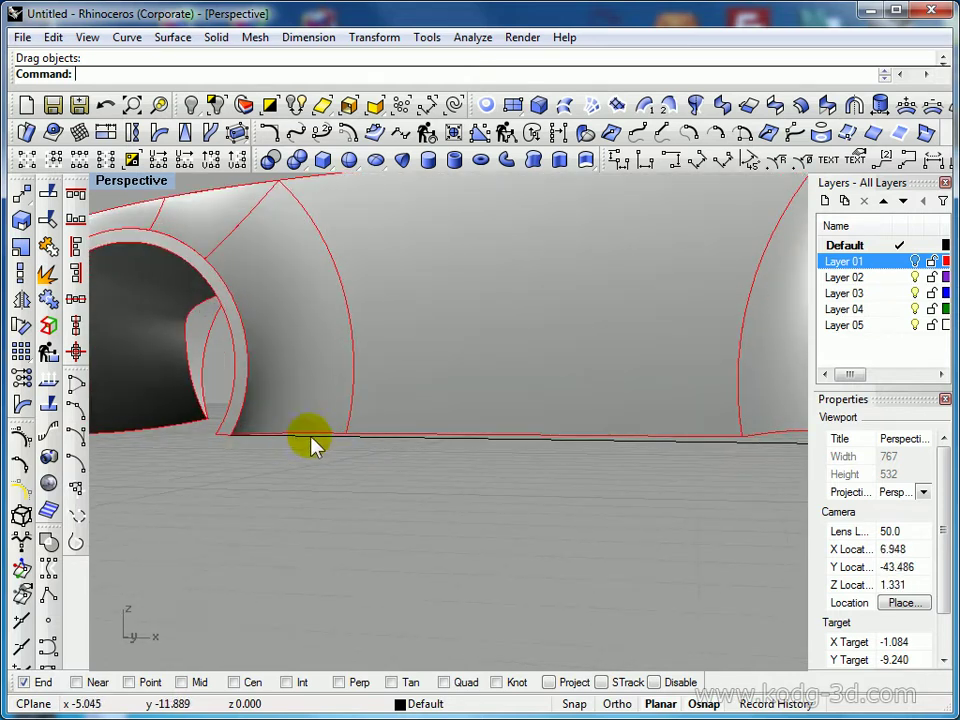
{"action": "left_click", "coordinate": [310, 437]}
{"action": "left_click", "coordinate": [531, 163]}
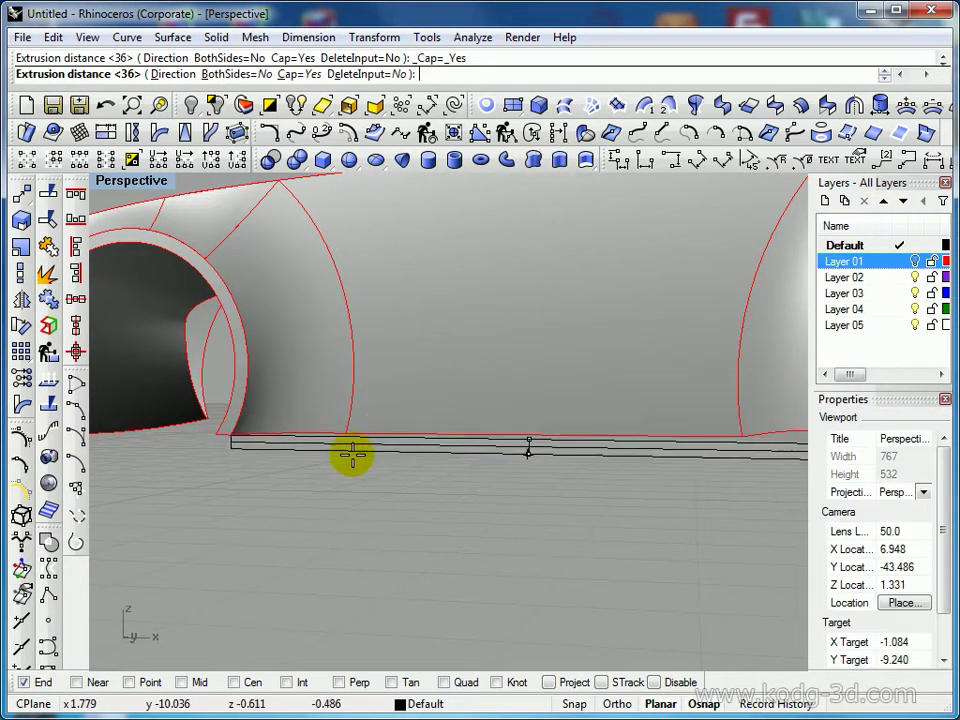
{"action": "left_click", "coordinate": [354, 472]}
{"action": "scroll", "coordinate": [315, 469], "scroll_direction": "down", "scroll_amount": 7}
{"action": "right_click_drag", "start_coordinate": [315, 469], "coordinate": [281, 484]}
{"action": "left_click", "coordinate": [281, 484]}
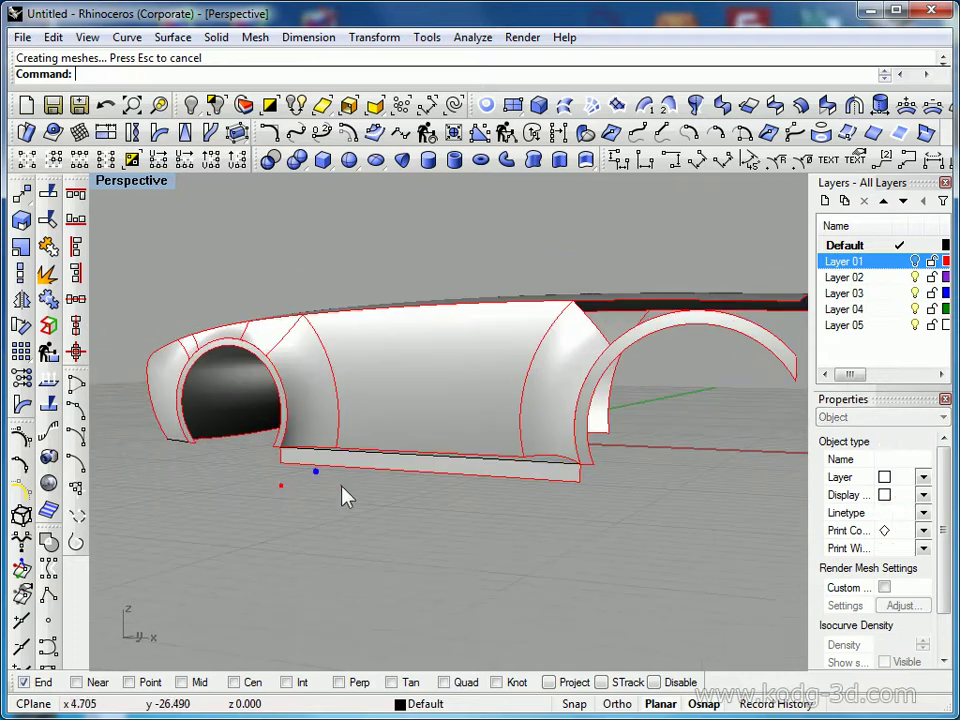
Offset the sill curve upward in the Front view through a point on the lower part of the side panel
{"action": "right_click_drag", "start_coordinate": [542, 474], "coordinate": [491, 491]}
{"action": "scroll", "coordinate": [494, 473], "scroll_direction": "up", "scroll_amount": 6}
{"action": "left_click", "coordinate": [493, 474]}
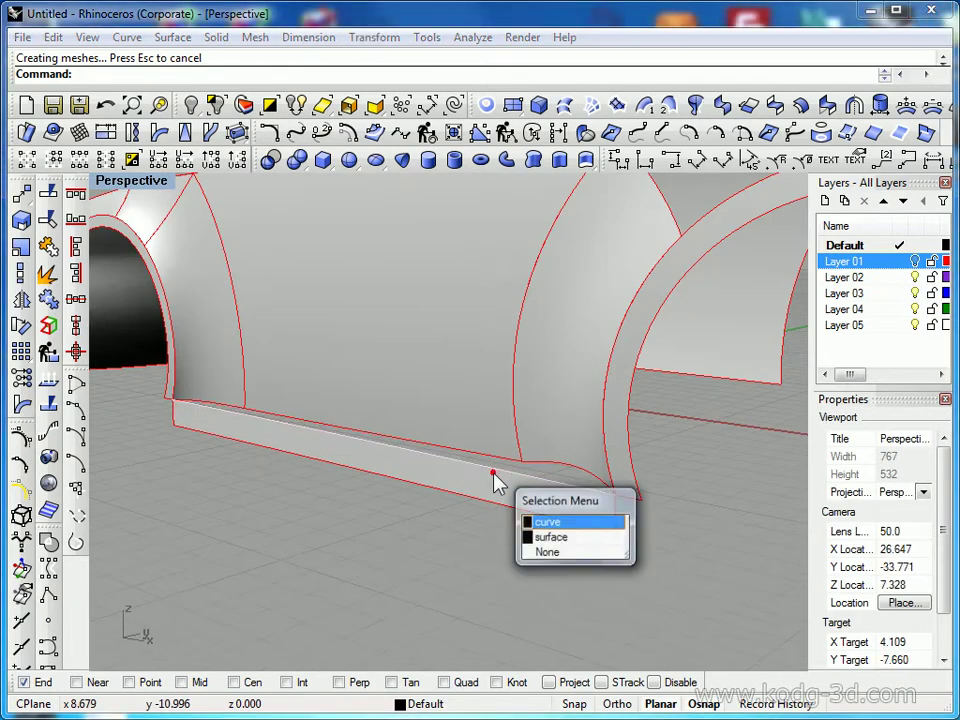
{"action": "left_click", "coordinate": [544, 521]}
{"action": "double_click", "coordinate": [131, 181]}
{"action": "scroll", "coordinate": [300, 515], "scroll_direction": "up", "scroll_amount": 3}
{"action": "scroll", "coordinate": [250, 490], "scroll_direction": "down", "scroll_amount": 4}
{"action": "double_click", "coordinate": [120, 437]}
{"action": "scroll", "coordinate": [300, 467], "scroll_direction": "up", "scroll_amount": 4}
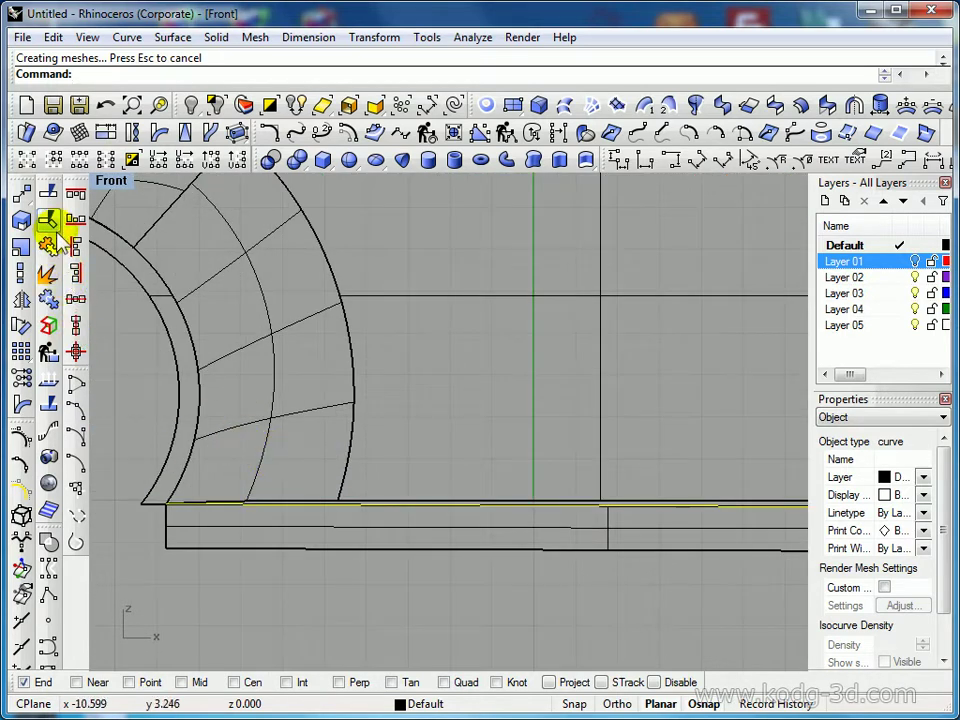
{"action": "left_click", "coordinate": [345, 134]}
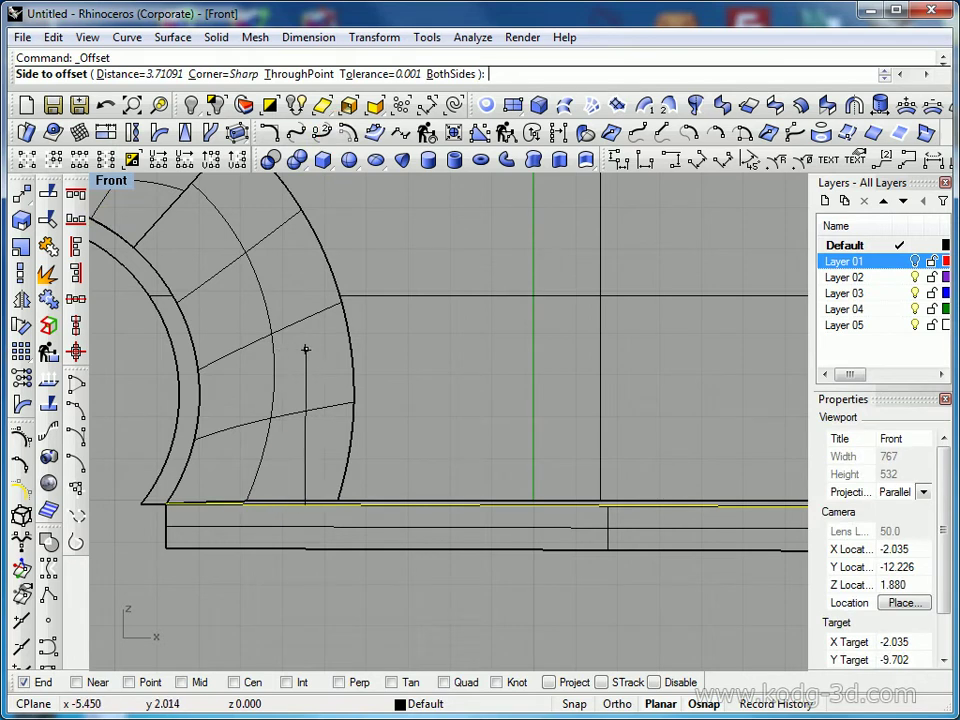
{"action": "left_click", "coordinate": [302, 76]}
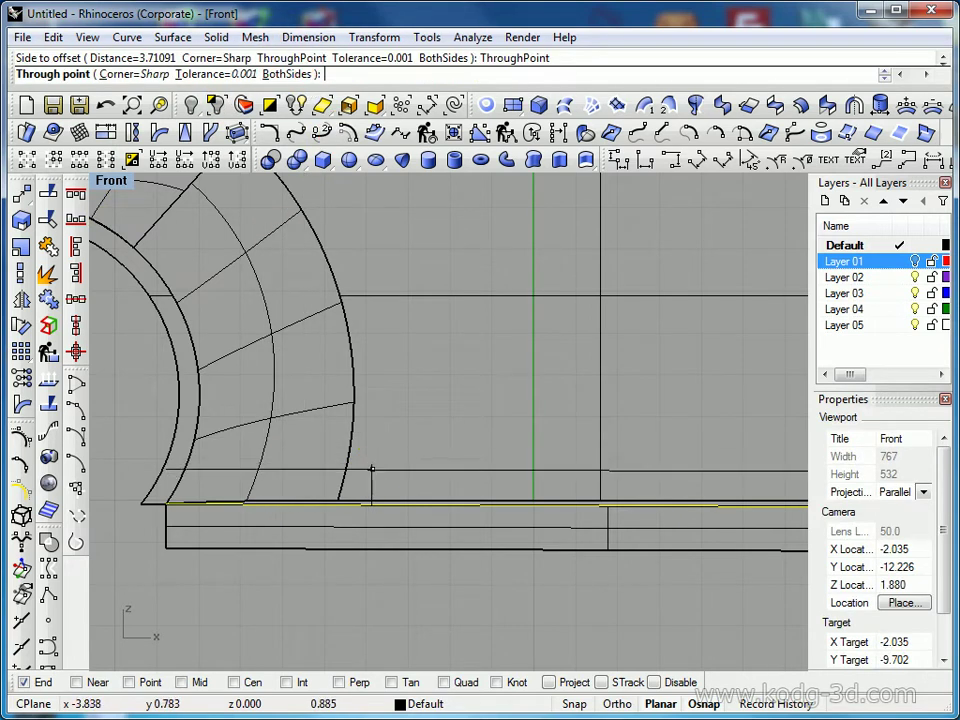
{"action": "left_click", "coordinate": [385, 449]}
{"action": "left_click", "coordinate": [382, 447]}
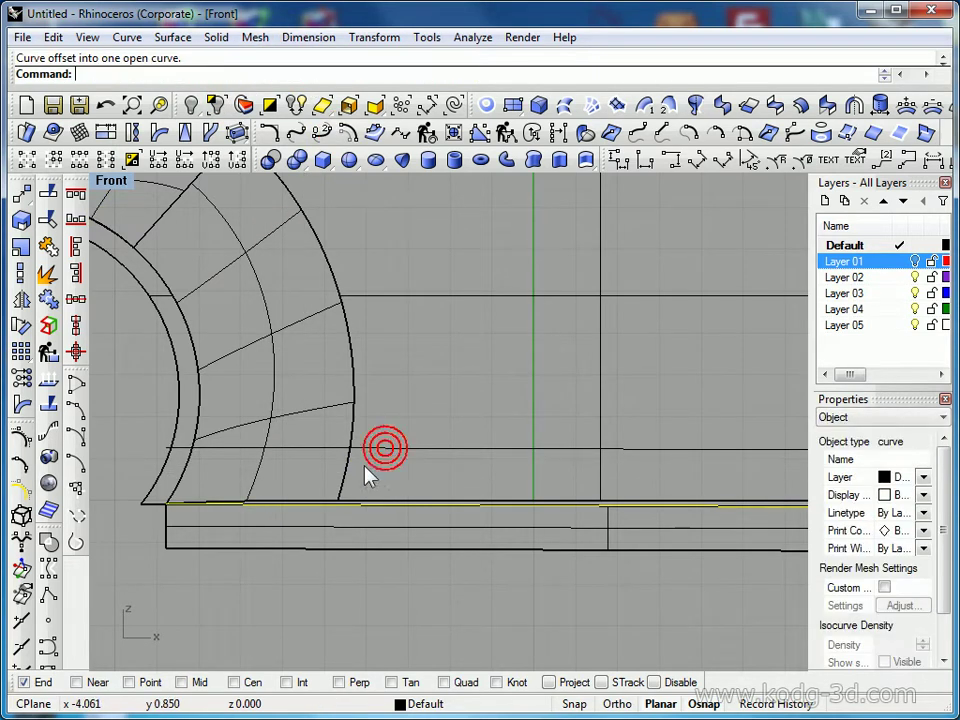
Trim away the parts of the side panel and both arch blend surfaces below the offset sill curve
{"action": "scroll", "coordinate": [491, 525], "scroll_direction": "down", "scroll_amount": 2}
{"action": "right_click_drag", "start_coordinate": [491, 525], "coordinate": [369, 519]}
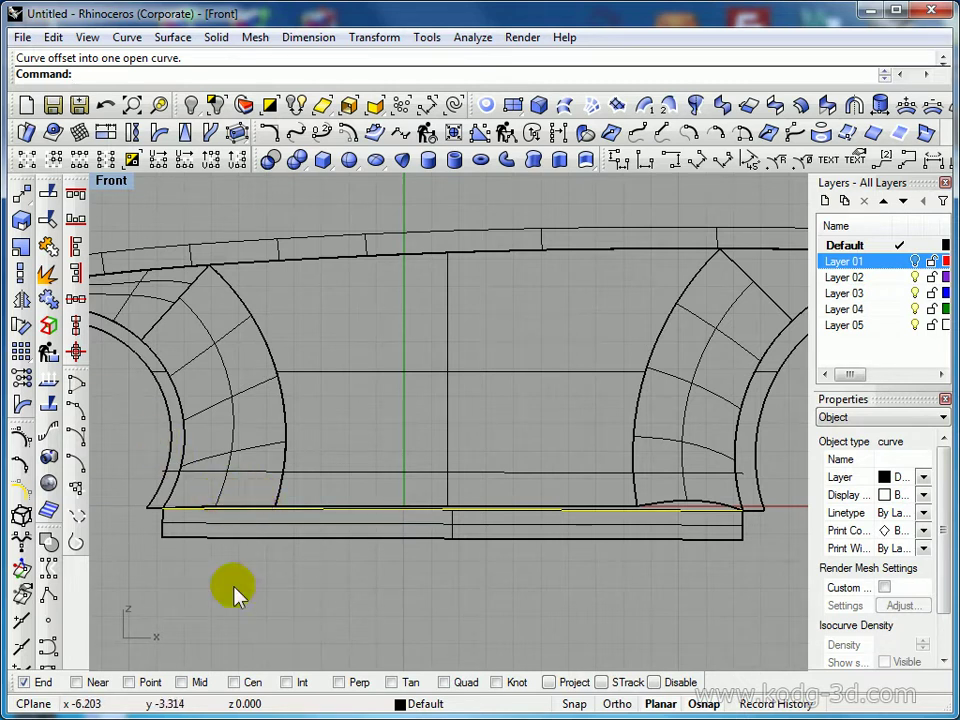
{"action": "left_click", "coordinate": [232, 595]}
{"action": "left_click", "coordinate": [362, 474]}
{"action": "left_click", "coordinate": [47, 219]}
{"action": "left_click", "coordinate": [276, 490]}
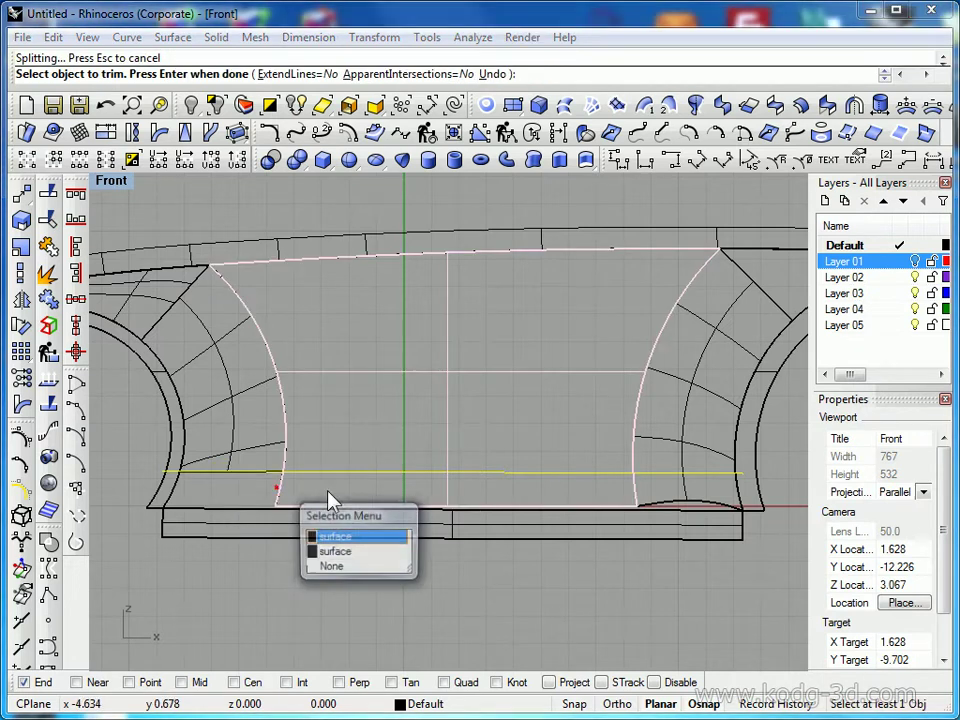
{"action": "left_click", "coordinate": [360, 538]}
{"action": "left_click", "coordinate": [585, 508]}
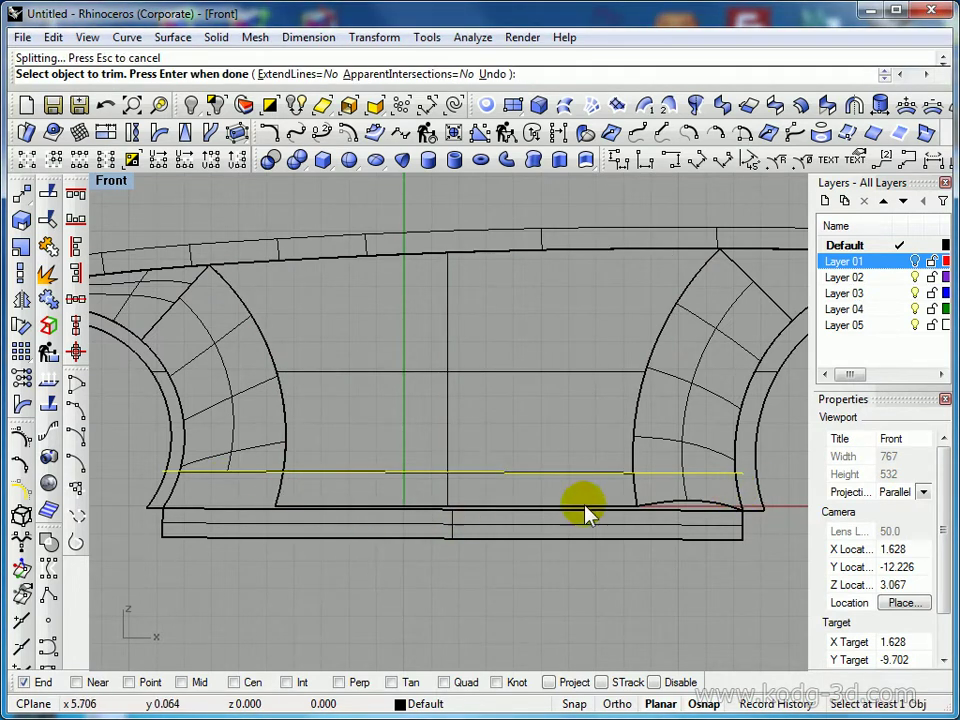
{"action": "left_click", "coordinate": [634, 494]}
{"action": "left_click", "coordinate": [671, 530]}
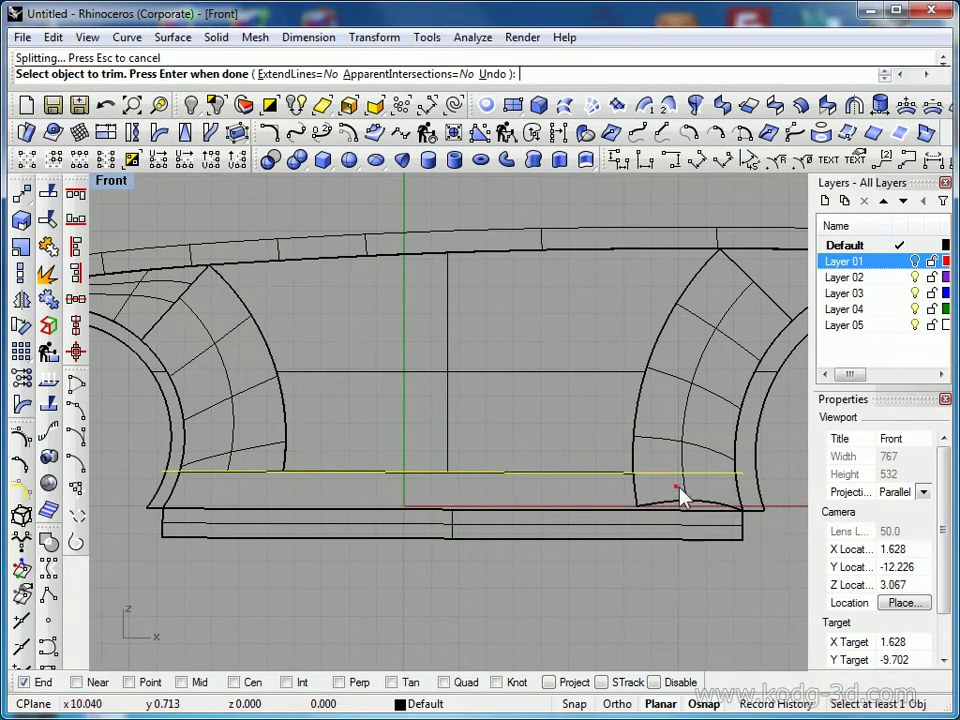
{"action": "key", "text": "Return"}
Finish trimming, then select and delete the leftover construction curves, including the offset sill curve
{"action": "left_click", "coordinate": [427, 106]}
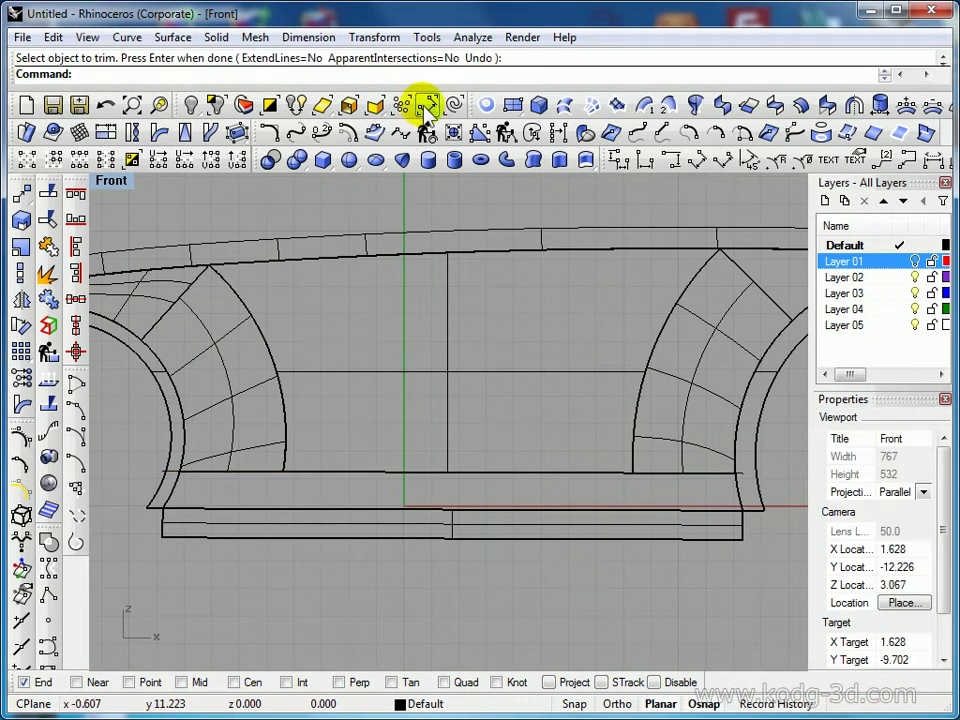
{"action": "left_click", "coordinate": [454, 104]}
{"action": "left_click", "coordinate": [443, 107]}
{"action": "key", "text": "Delete"}
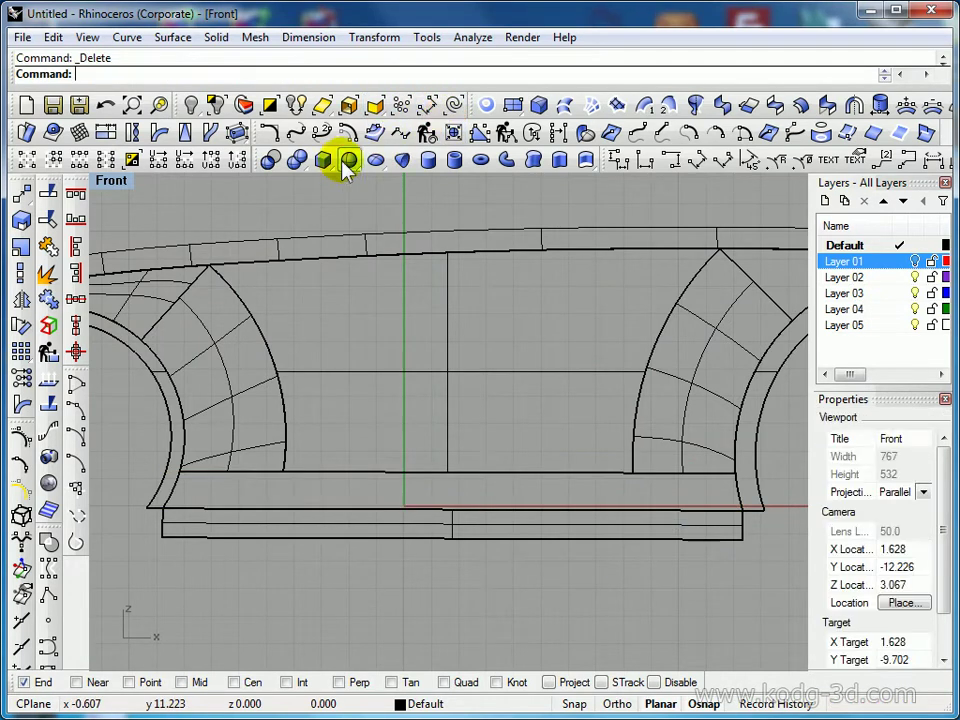
In the maximized Perspective view, join the side panel, both arch blend surfaces and both arch rims into one polysurface
{"action": "double_click", "coordinate": [112, 180]}
{"action": "double_click", "coordinate": [481, 183]}
{"action": "right_click_drag", "start_coordinate": [346, 334], "coordinate": [463, 405]}
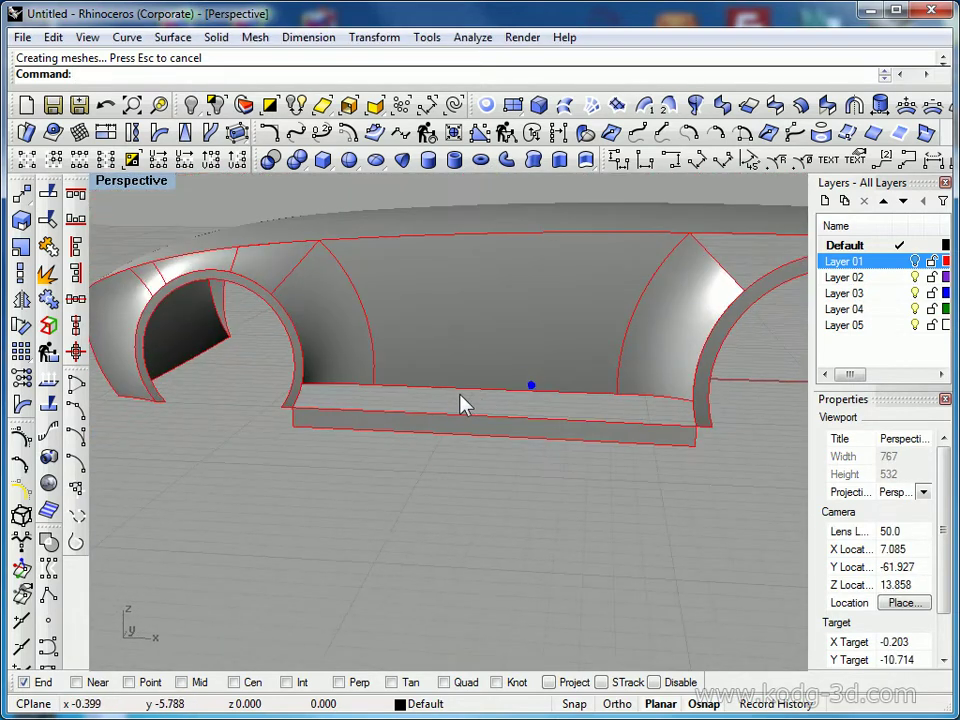
{"action": "left_click_drag", "start_coordinate": [276, 379], "coordinate": [264, 380]}
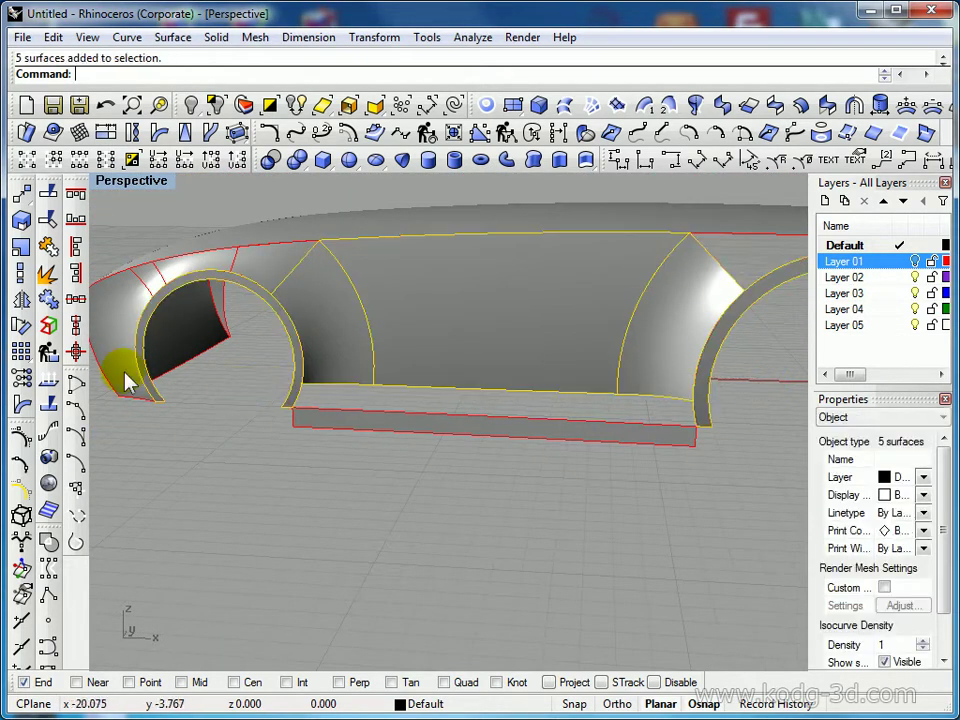
{"action": "left_click", "coordinate": [47, 246]}
{"action": "left_click", "coordinate": [348, 465]}
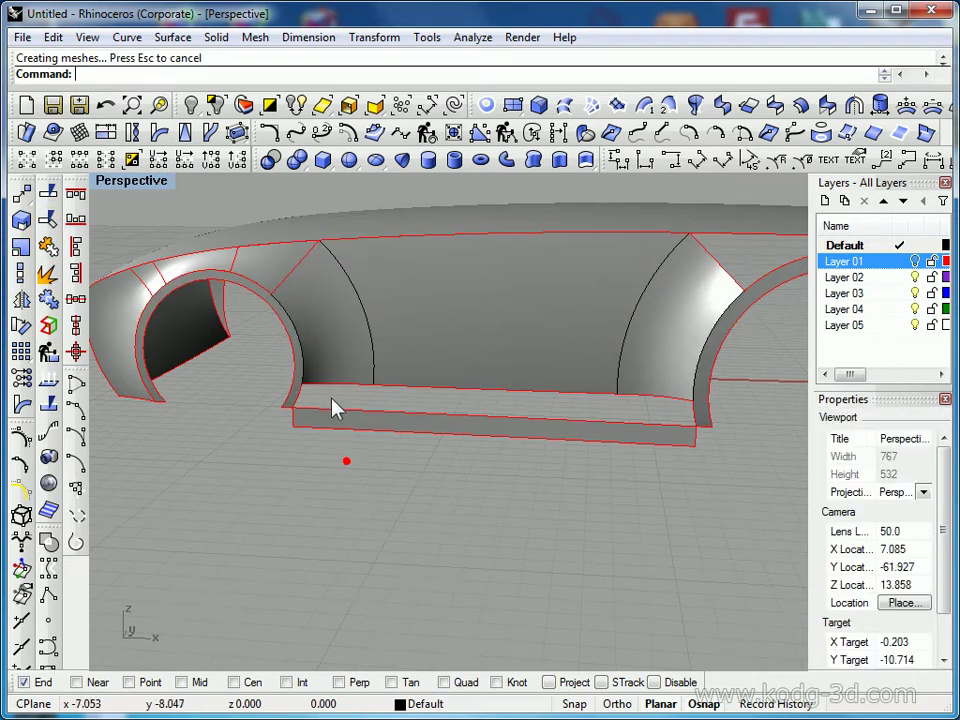
Start a two-rail sweep using the chained lower body edge and the strip's upper edge as rails and the arch end edges as cross sections
{"action": "scroll", "coordinate": [549, 392], "scroll_direction": "up", "scroll_amount": 5}
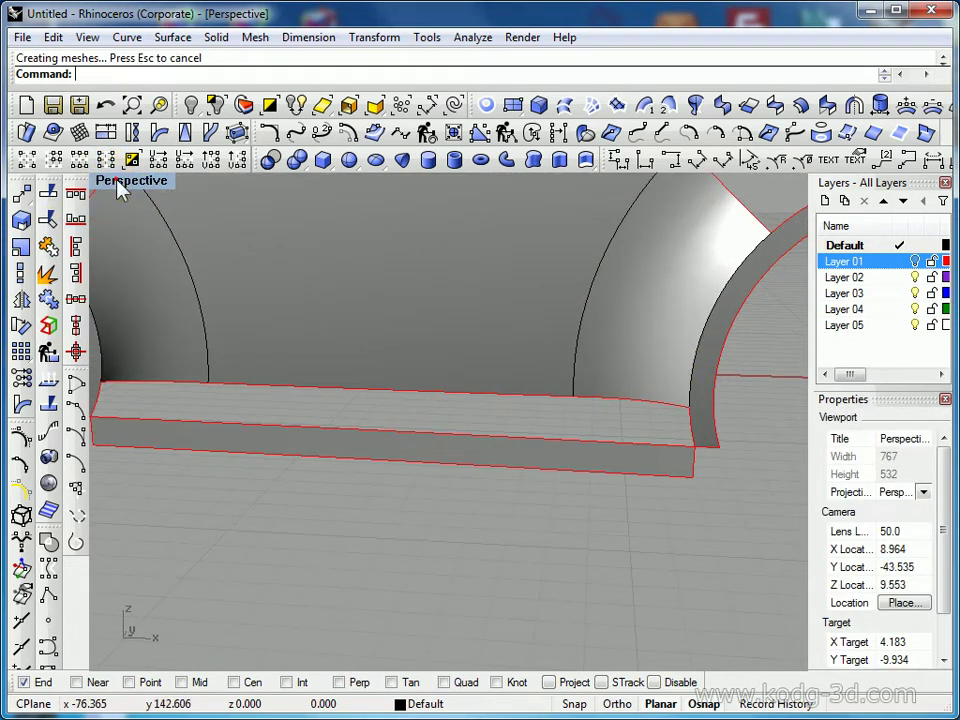
{"action": "double_click", "coordinate": [117, 183]}
{"action": "double_click", "coordinate": [465, 198]}
{"action": "right_click_drag", "start_coordinate": [467, 266], "coordinate": [467, 417]}
{"action": "left_click", "coordinate": [669, 106]}
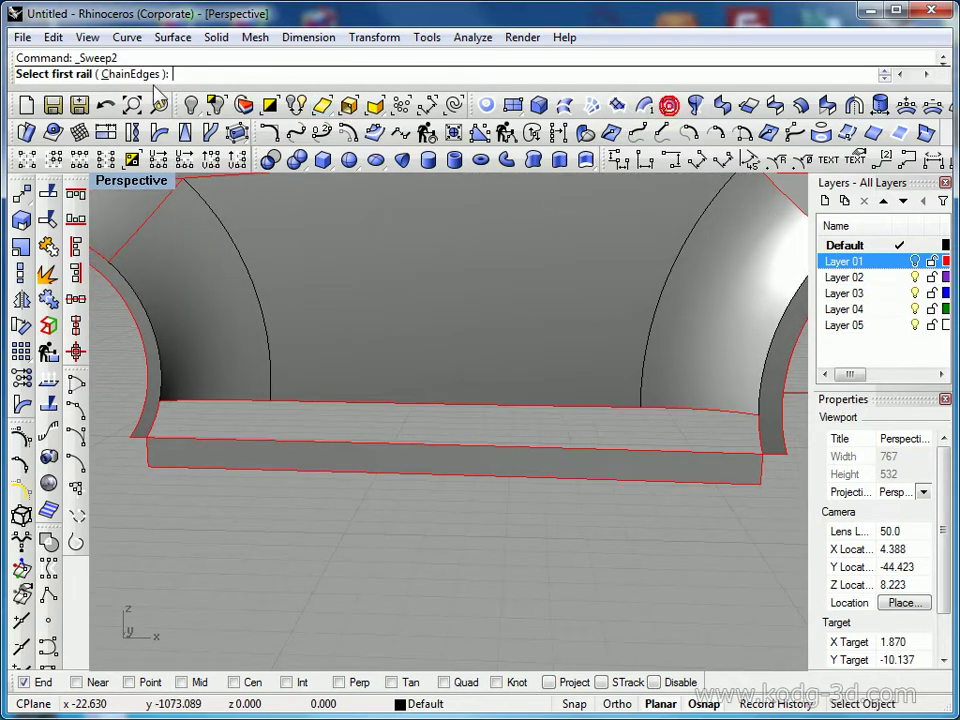
{"action": "left_click", "coordinate": [149, 80]}
{"action": "left_click", "coordinate": [171, 399]}
{"action": "key", "text": "Return"}
{"action": "left_click", "coordinate": [165, 441]}
{"action": "key", "text": "Return"}
{"action": "left_click", "coordinate": [154, 424]}
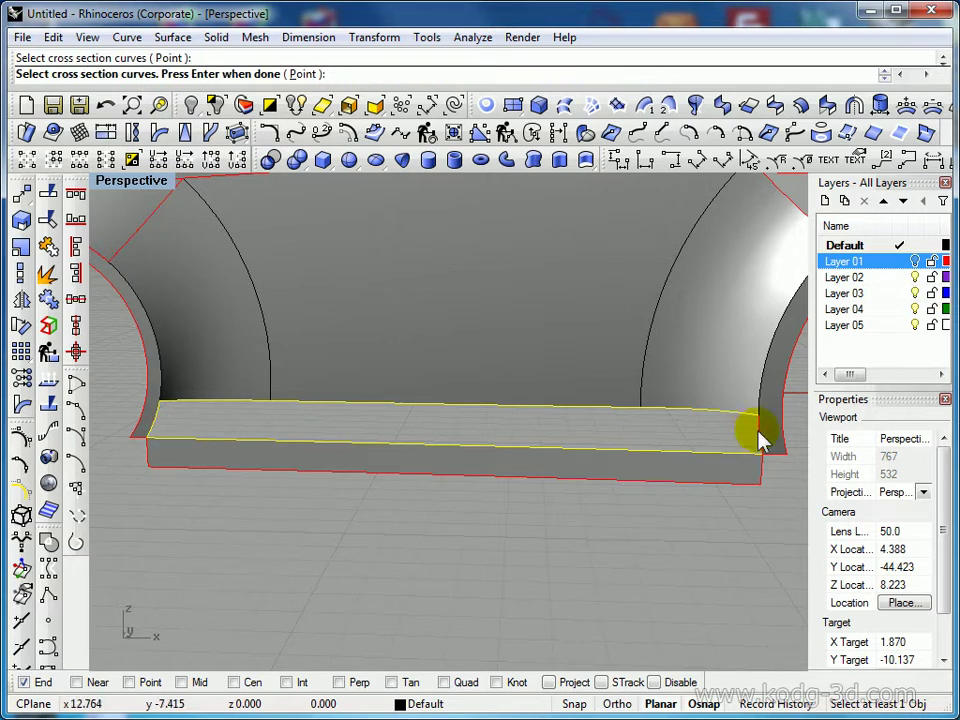
{"action": "key", "text": "Return"}
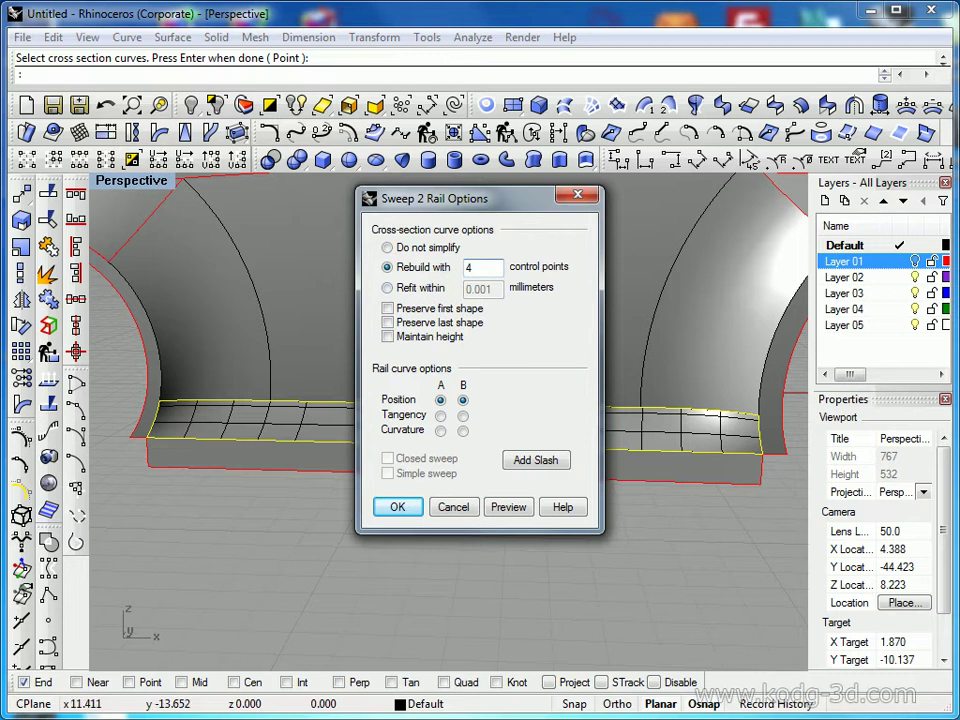
Create the sill sweep with cross sections rebuilt to 4 control points, curvature continuity on rail A and position on rail B
{"action": "key", "text": "Return"}
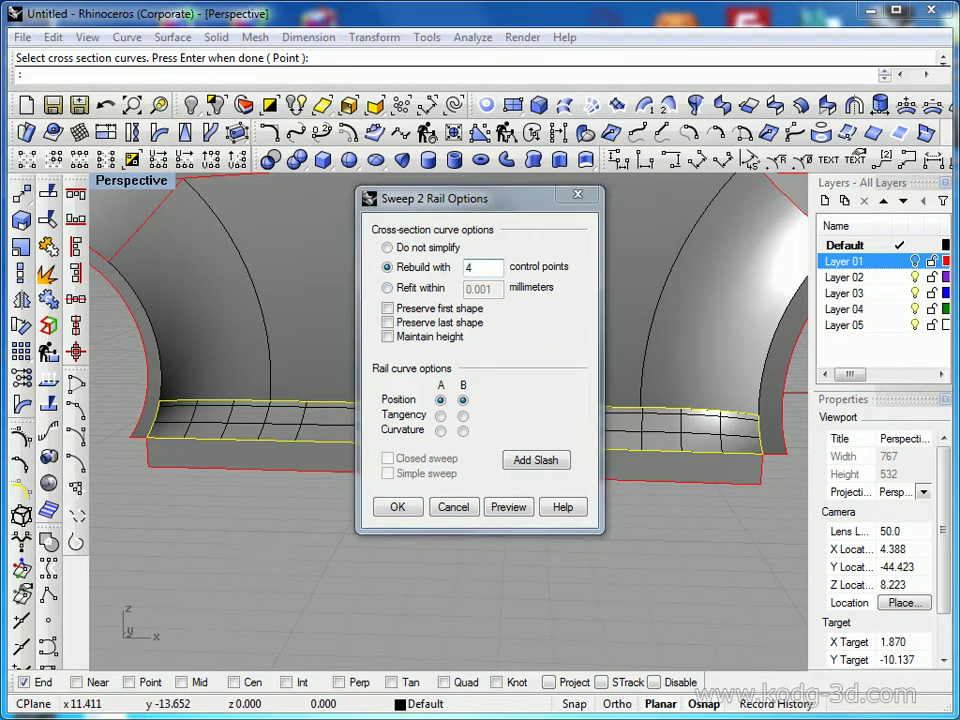
{"action": "left_click", "coordinate": [503, 297]}
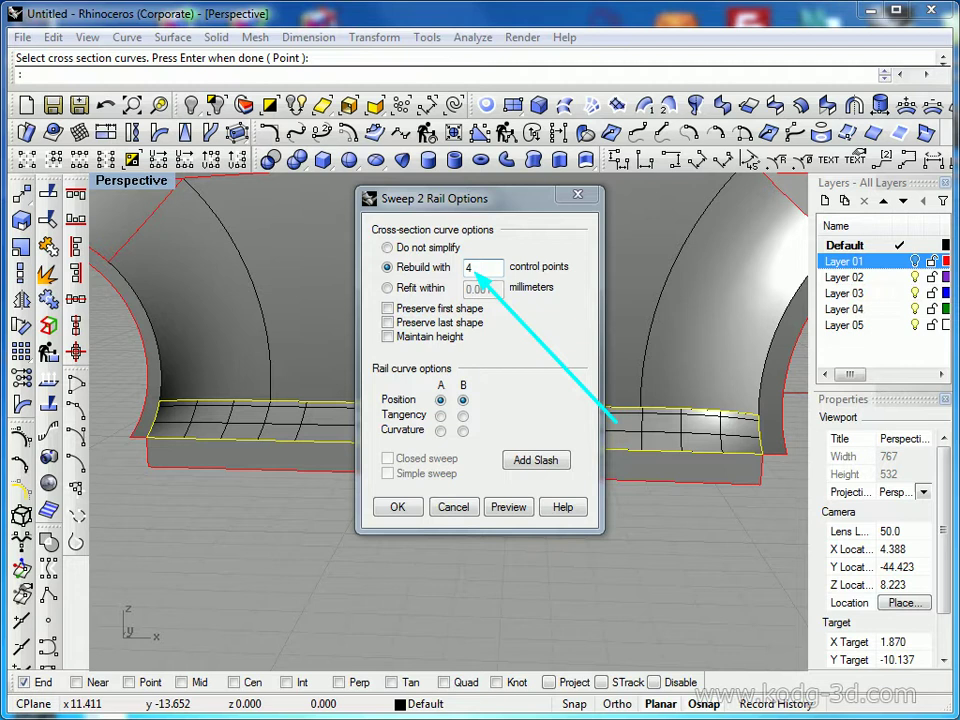
{"action": "left_click_drag", "start_coordinate": [510, 205], "coordinate": [770, 245]}
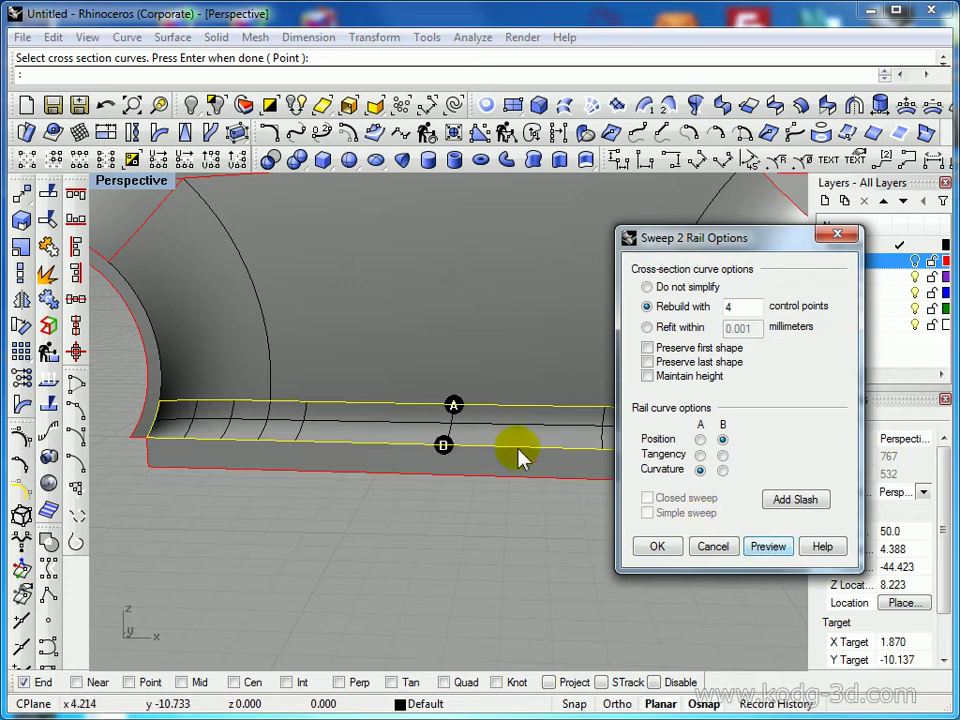
{"action": "scroll", "coordinate": [460, 418], "scroll_direction": "up", "scroll_amount": 4}
{"action": "right_click_drag", "start_coordinate": [472, 416], "coordinate": [430, 406]}
{"action": "left_click", "coordinate": [677, 545]}
Inspect the reflections on the new sill transition and its ends by applying a brushed silver environment map to the body
{"action": "scroll", "coordinate": [641, 553], "scroll_direction": "down", "scroll_amount": 6}
{"action": "right_click_drag", "start_coordinate": [656, 540], "coordinate": [735, 500]}
{"action": "scroll", "coordinate": [706, 497], "scroll_direction": "up", "scroll_amount": 5}
{"action": "scroll", "coordinate": [555, 475], "scroll_direction": "down", "scroll_amount": 5}
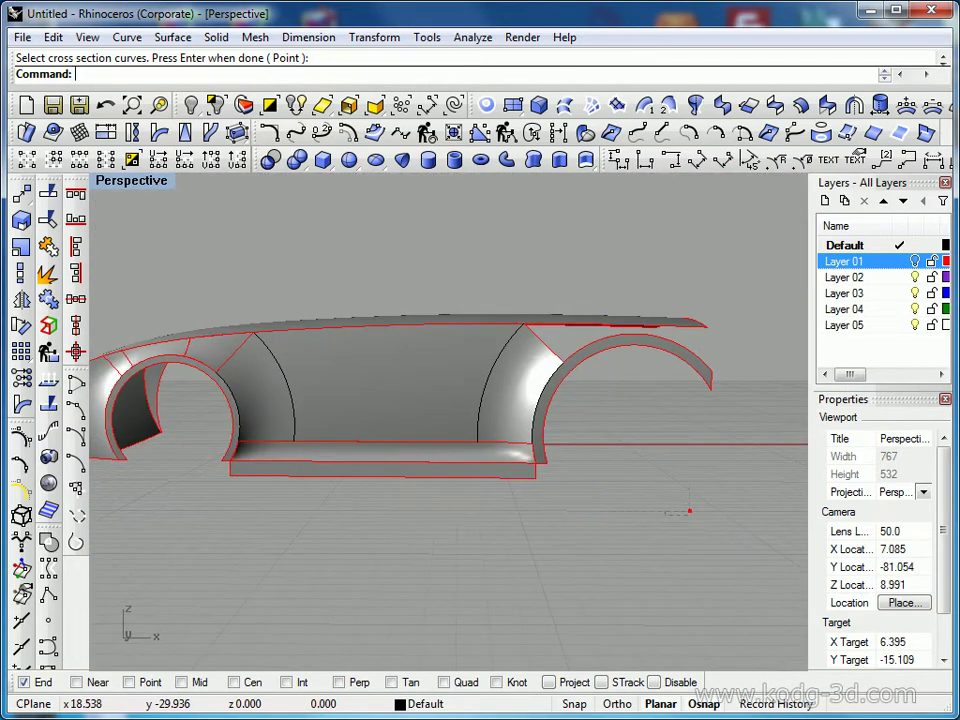
{"action": "left_click_drag", "start_coordinate": [93, 328], "coordinate": [93, 328]}
{"action": "left_click", "coordinate": [44, 482]}
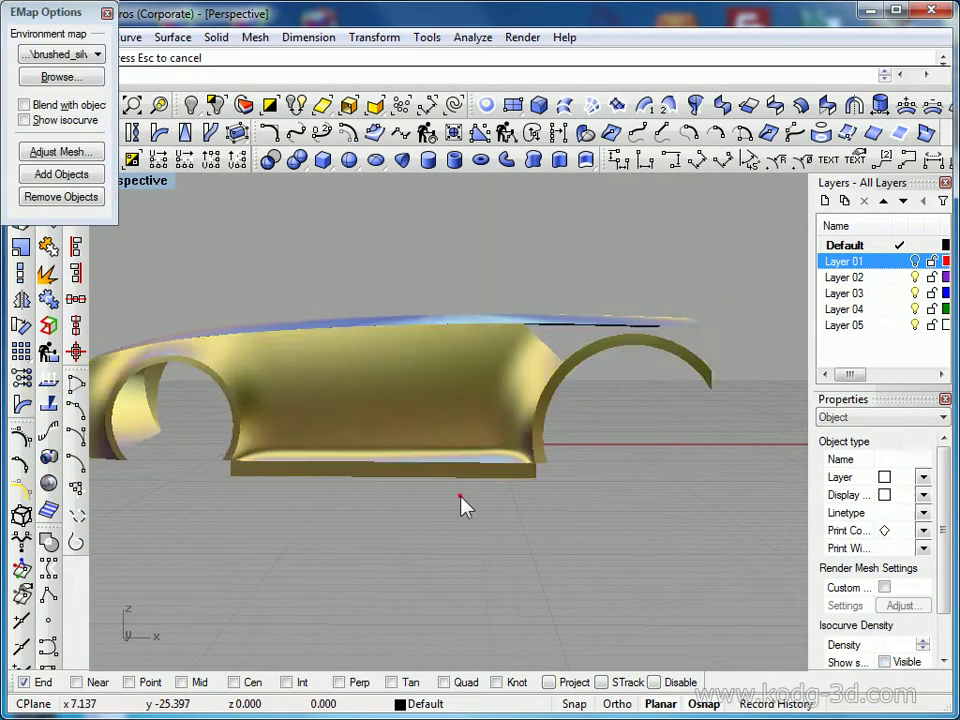
{"action": "right_click_drag", "start_coordinate": [460, 496], "coordinate": [421, 473]}
{"action": "scroll", "coordinate": [280, 455], "scroll_direction": "up", "scroll_amount": 10}
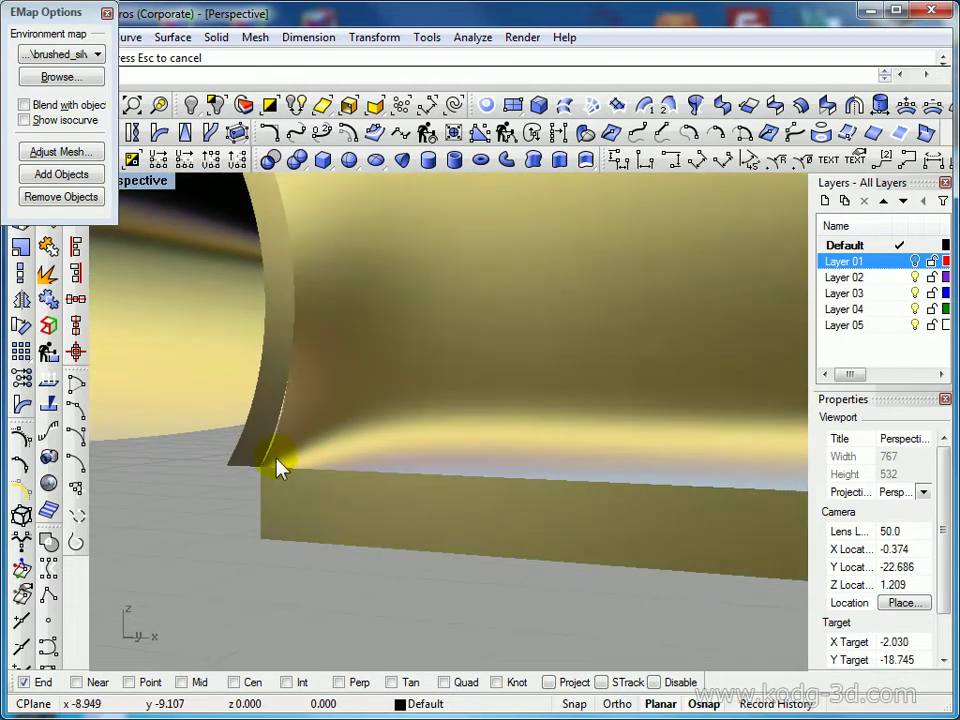
{"action": "scroll", "coordinate": [276, 460], "scroll_direction": "down", "scroll_amount": 5}
{"action": "scroll", "coordinate": [320, 473], "scroll_direction": "down", "scroll_amount": 3}
{"action": "right_click_drag", "start_coordinate": [320, 473], "coordinate": [574, 461]}
{"action": "scroll", "coordinate": [617, 497], "scroll_direction": "down", "scroll_amount": 2}
{"action": "scroll", "coordinate": [617, 497], "scroll_direction": "down", "scroll_amount": 3}
{"action": "right_click_drag", "start_coordinate": [617, 497], "coordinate": [525, 506]}
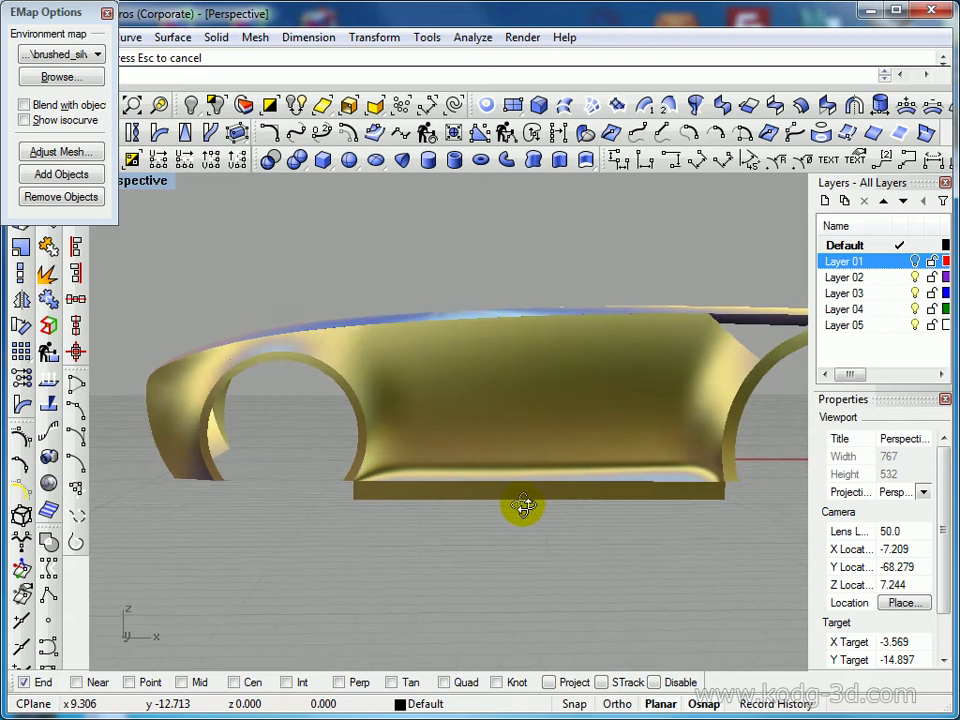
{"action": "left_click", "coordinate": [107, 13]}
Examine the front wheel arch opening and the sill's front end from close up, then the whole body from the front
{"action": "scroll", "coordinate": [407, 413], "scroll_direction": "up", "scroll_amount": 2}
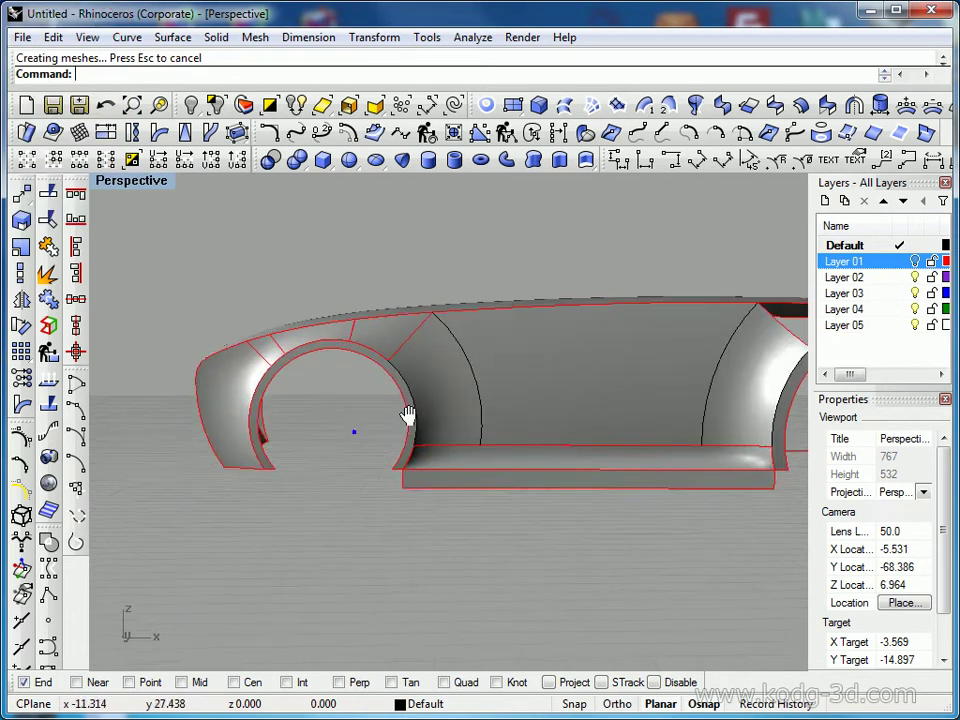
{"action": "scroll", "coordinate": [452, 487], "scroll_direction": "up", "scroll_amount": 5}
{"action": "scroll", "coordinate": [440, 494], "scroll_direction": "up", "scroll_amount": 3}
{"action": "right_click_drag", "start_coordinate": [508, 290], "coordinate": [387, 430]}
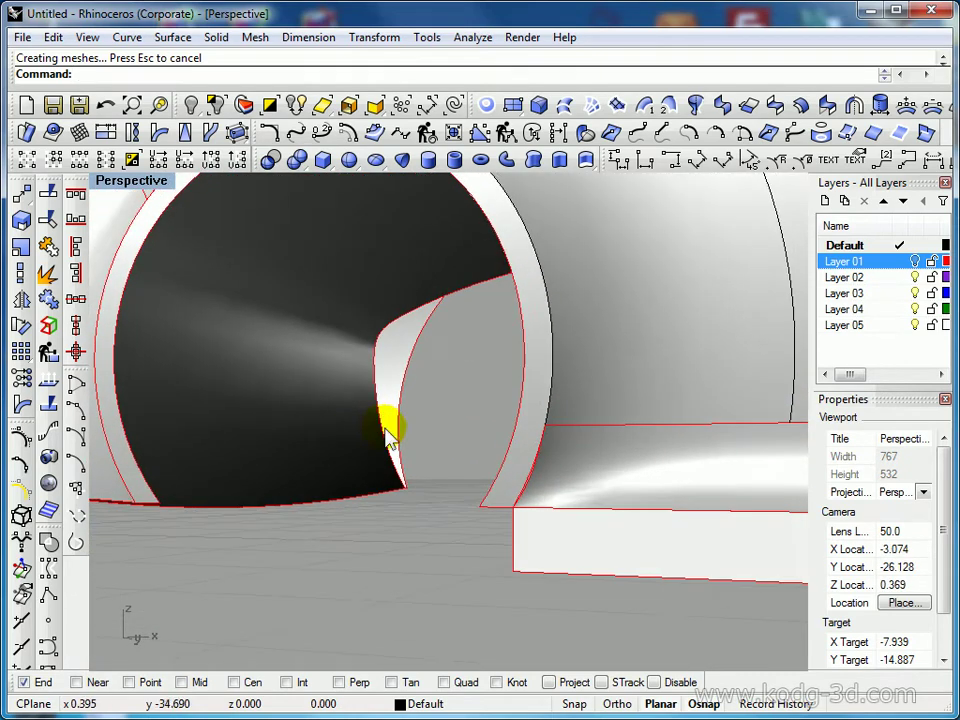
{"action": "scroll", "coordinate": [559, 497], "scroll_direction": "down", "scroll_amount": 3}
{"action": "right_click_drag", "start_coordinate": [559, 497], "coordinate": [632, 496]}
{"action": "scroll", "coordinate": [573, 525], "scroll_direction": "down", "scroll_amount": 4}
{"action": "scroll", "coordinate": [431, 501], "scroll_direction": "down", "scroll_amount": 4}
{"action": "scroll", "coordinate": [632, 496], "scroll_direction": "down", "scroll_amount": 3}
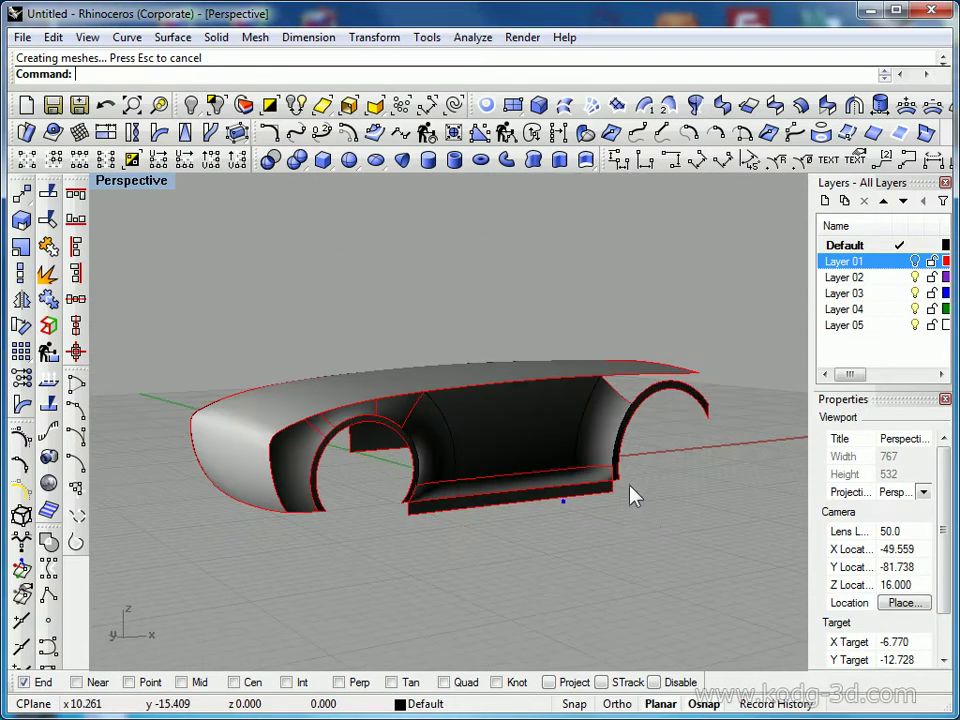
Apply the brushed silver environment map to all body surfaces and examine the reflections over the side panel and sill
{"action": "left_click_drag", "start_coordinate": [654, 527], "coordinate": [166, 376]}
{"action": "left_click", "coordinate": [52, 480]}
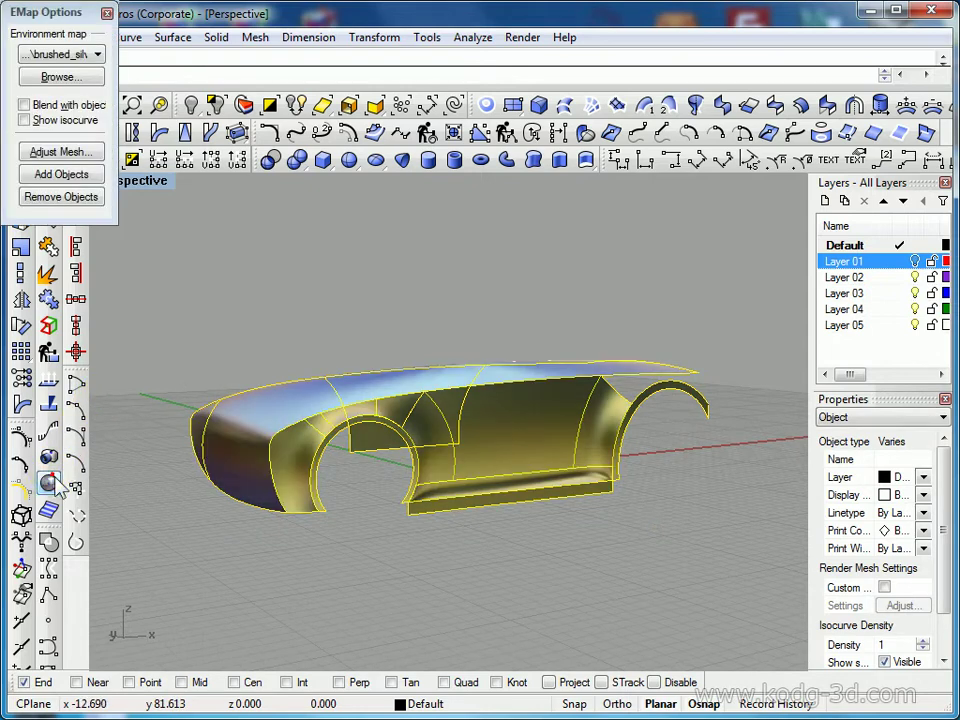
{"action": "left_click", "coordinate": [370, 513]}
{"action": "right_click_drag", "start_coordinate": [370, 513], "coordinate": [456, 476]}
{"action": "scroll", "coordinate": [456, 476], "scroll_direction": "up", "scroll_amount": 6}
{"action": "right_click_drag", "start_coordinate": [499, 446], "coordinate": [414, 399], "text": "shift"}
{"action": "right_click_drag", "start_coordinate": [414, 399], "coordinate": [516, 426]}
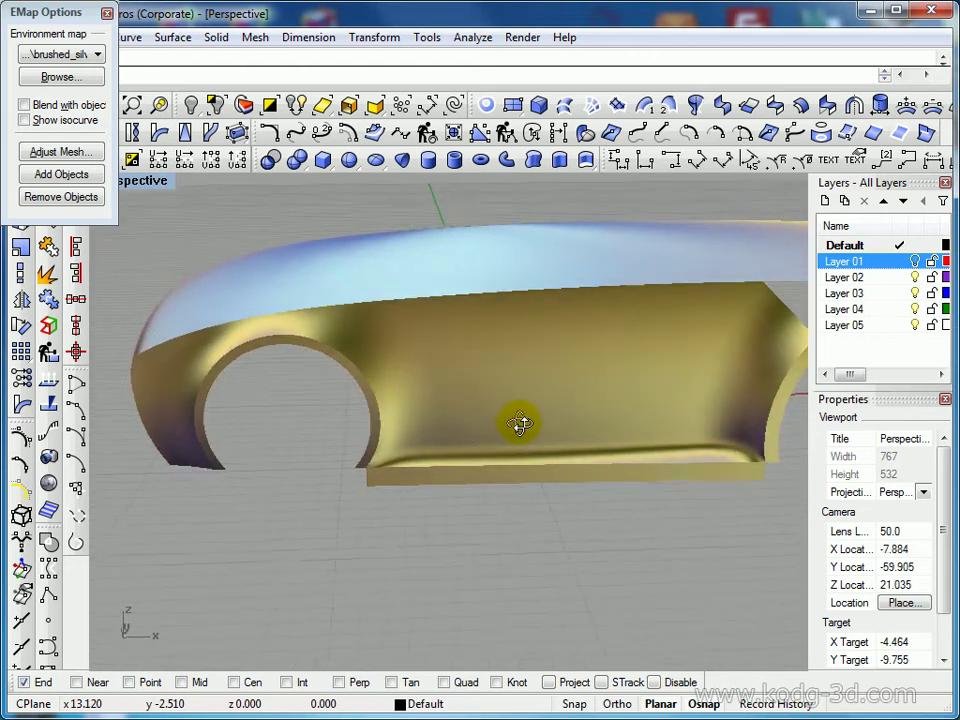
Compare the body's reflections under the fluorescent, polished gold, brushed silver and arches.png environment maps, then end the analysis
{"action": "left_click", "coordinate": [70, 58]}
{"action": "left_click", "coordinate": [72, 58]}
{"action": "scroll", "coordinate": [72, 57], "scroll_direction": "down", "scroll_amount": 2}
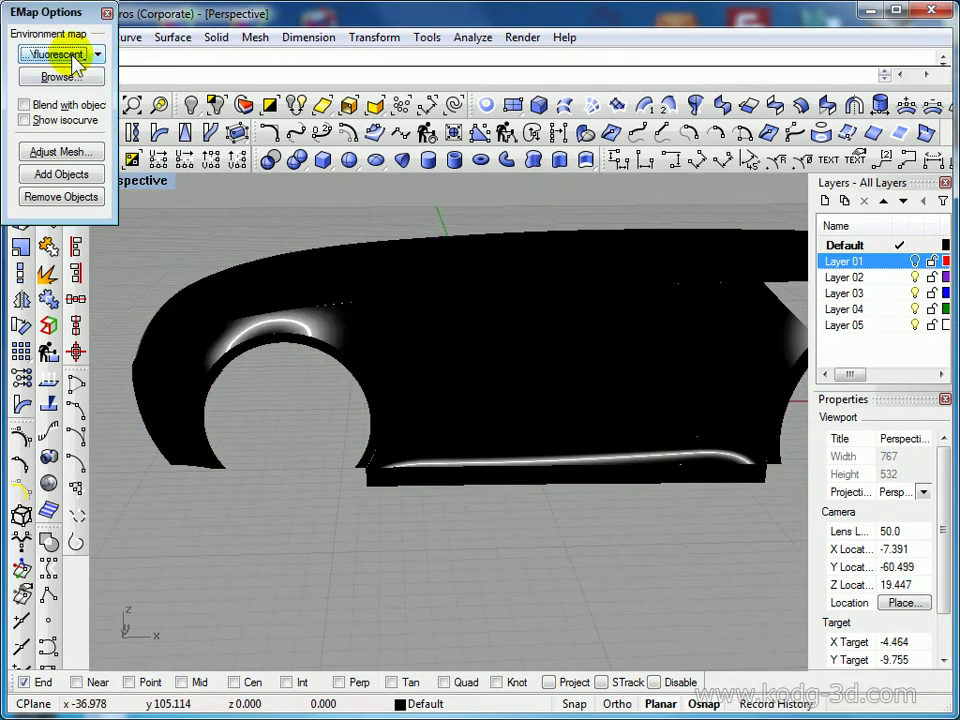
{"action": "right_click_drag", "start_coordinate": [528, 350], "coordinate": [530, 395]}
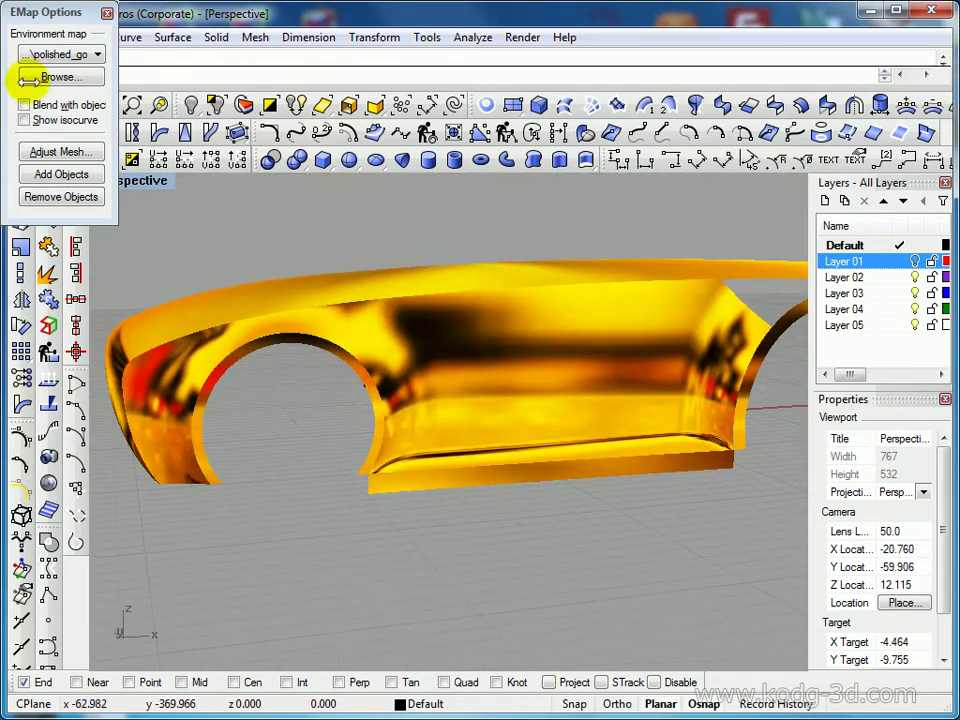
{"action": "scroll", "coordinate": [37, 56], "scroll_direction": "up", "scroll_amount": 3}
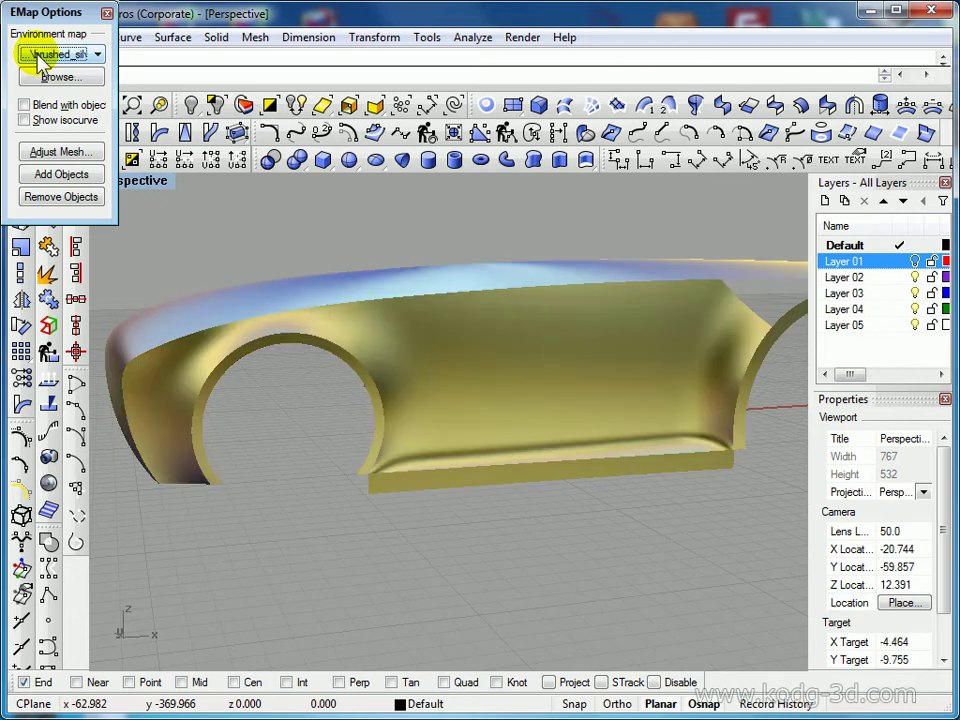
{"action": "right_click_drag", "start_coordinate": [302, 254], "coordinate": [600, 400]}
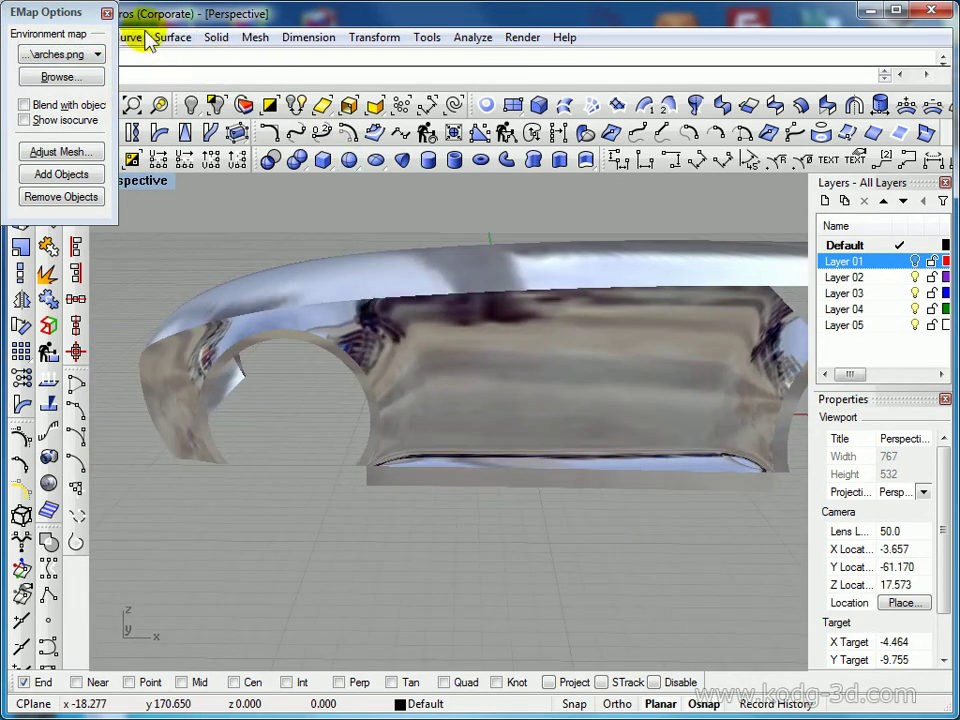
{"action": "left_click", "coordinate": [106, 13]}
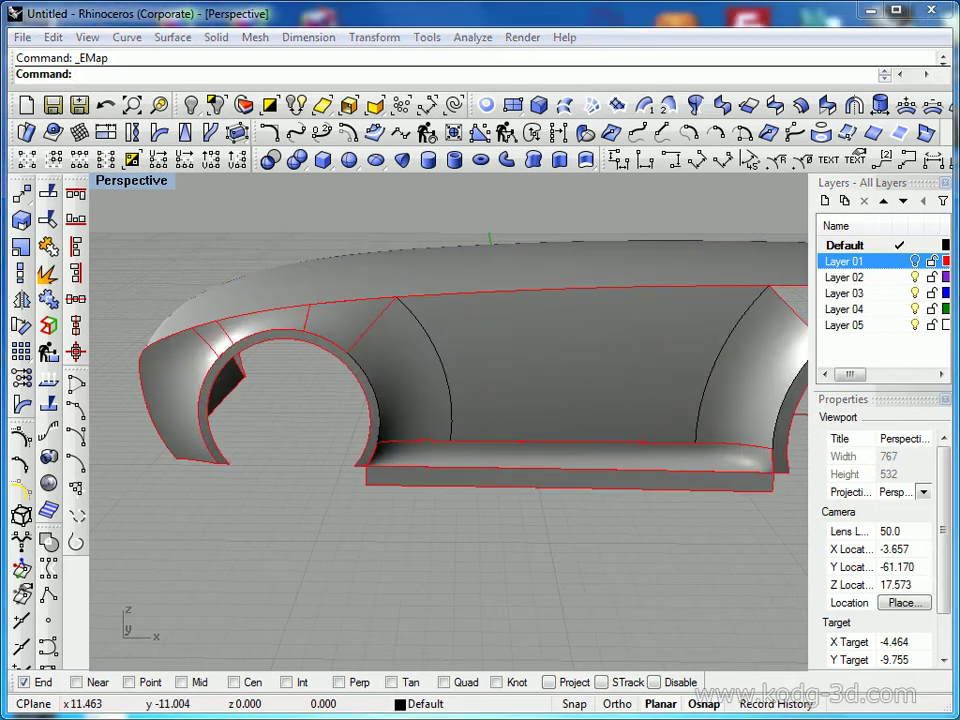